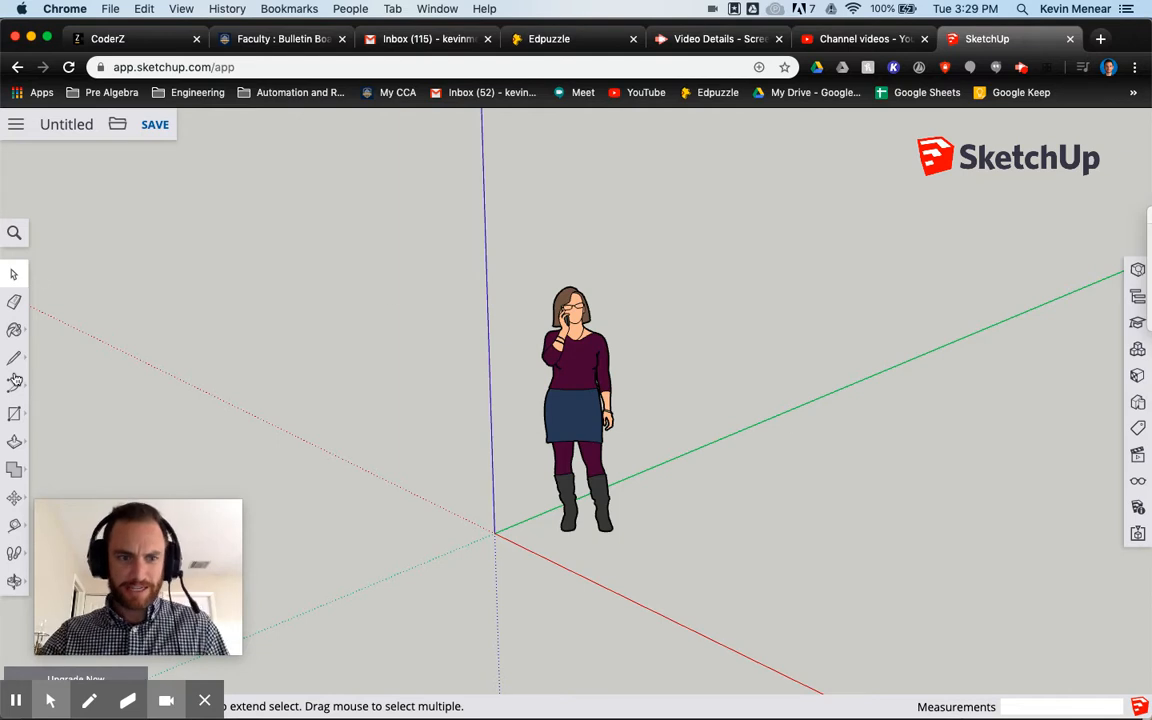
# Step: Draw a rectangle about 3' 8" by 6' 11" on the ground beside the figure and pull it up about 2' 8" into a box
pyautogui.click(14, 413)
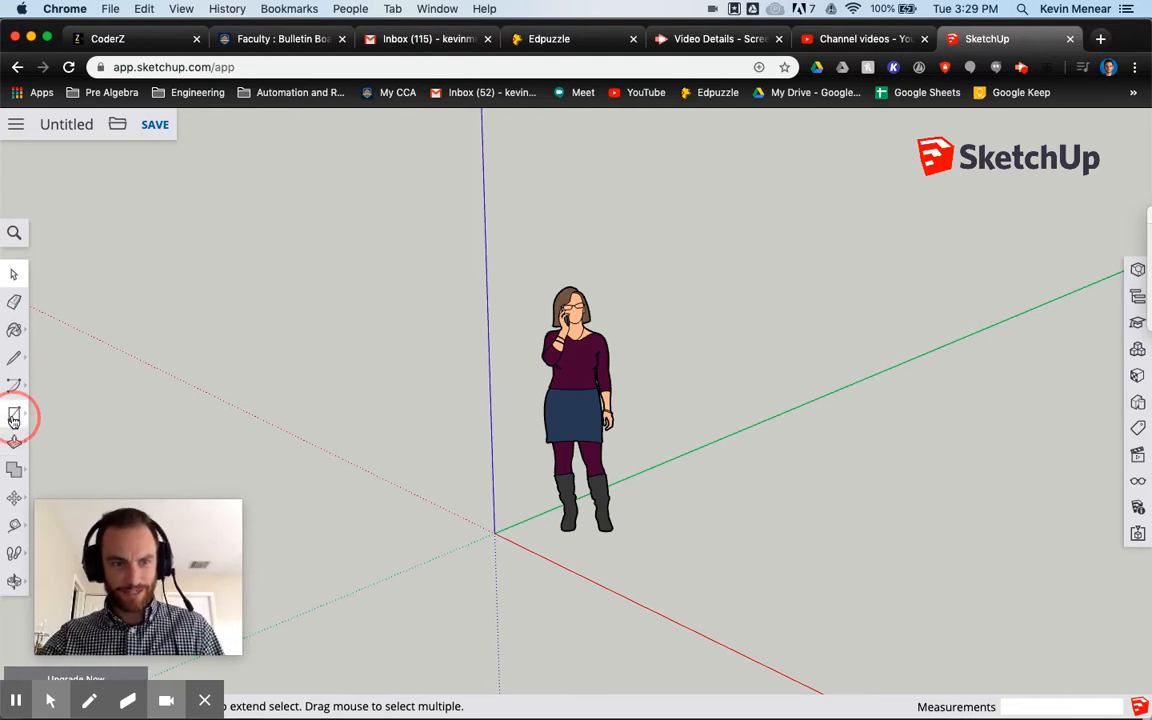
pyautogui.click(663, 556)
pyautogui.click(993, 506)
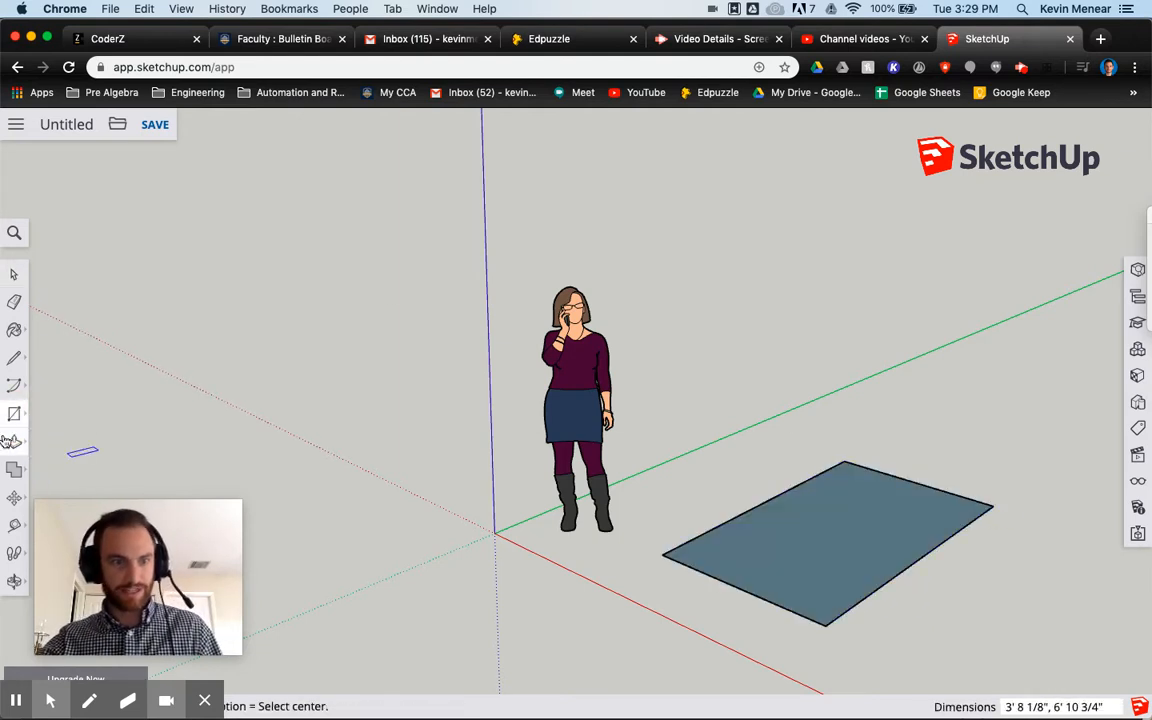
pyautogui.click(14, 441)
pyautogui.click(855, 541)
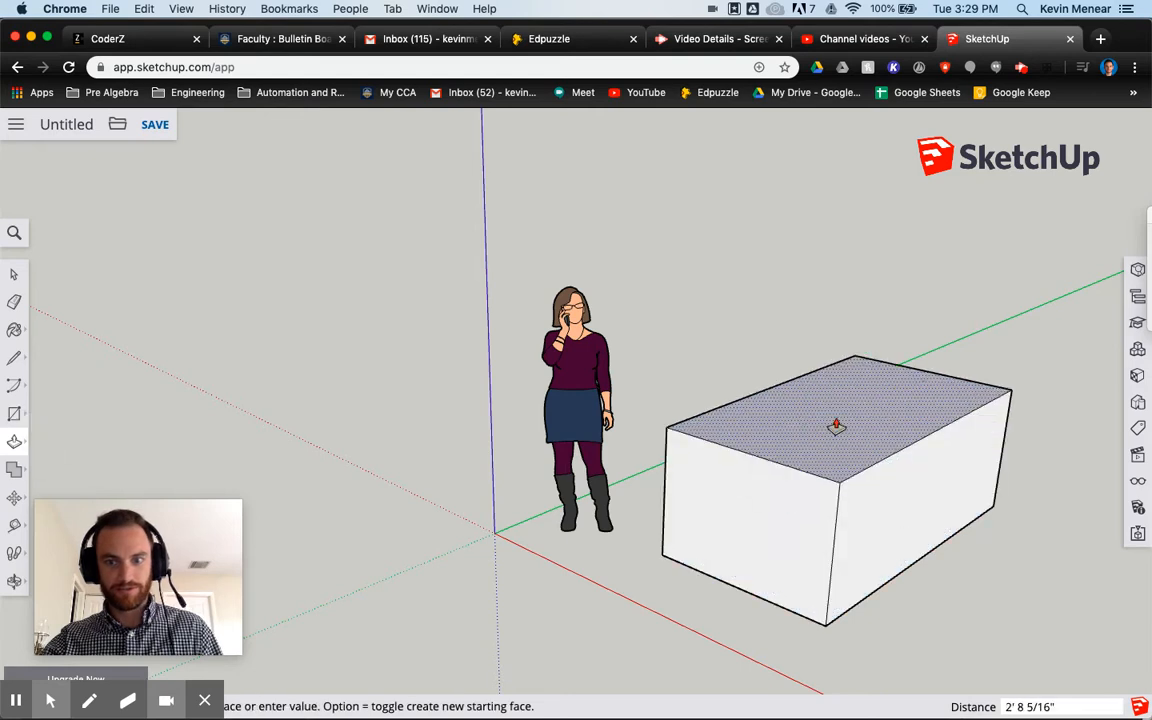
pyautogui.click(681, 432)
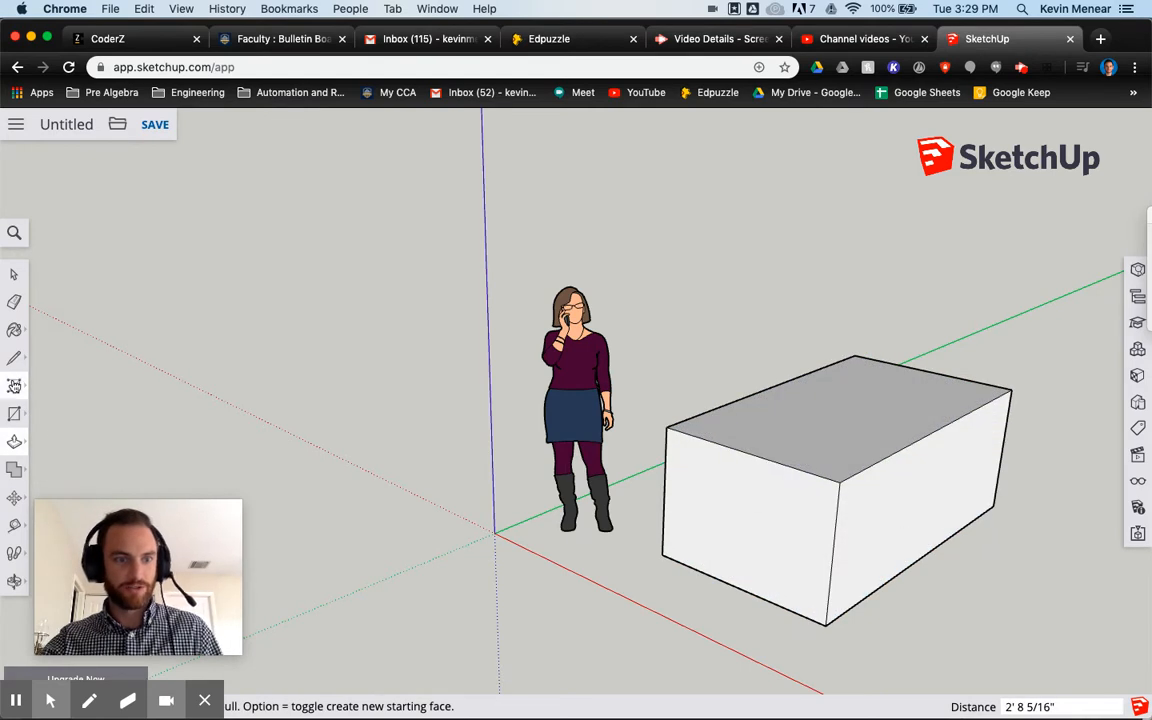
# Step: Draw a hexagon with an inscribed radius of about 1' 1" on the box's upper face and pull it up about 2' 2"
pyautogui.click(14, 413)
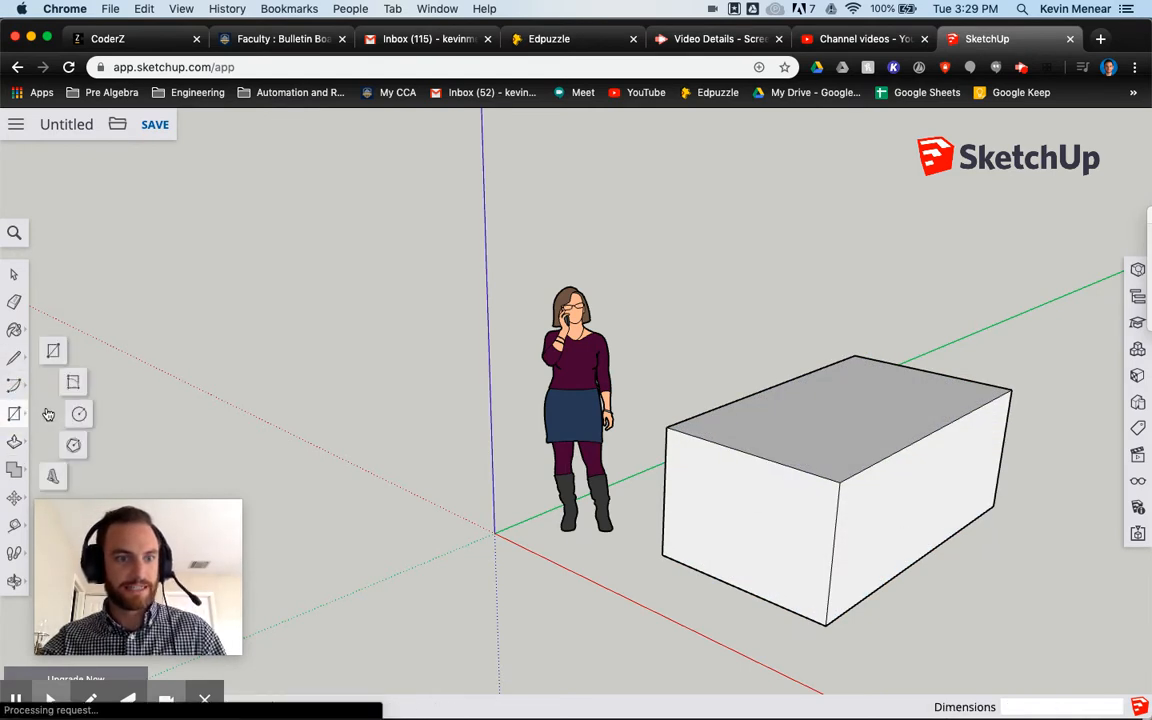
pyautogui.click(74, 445)
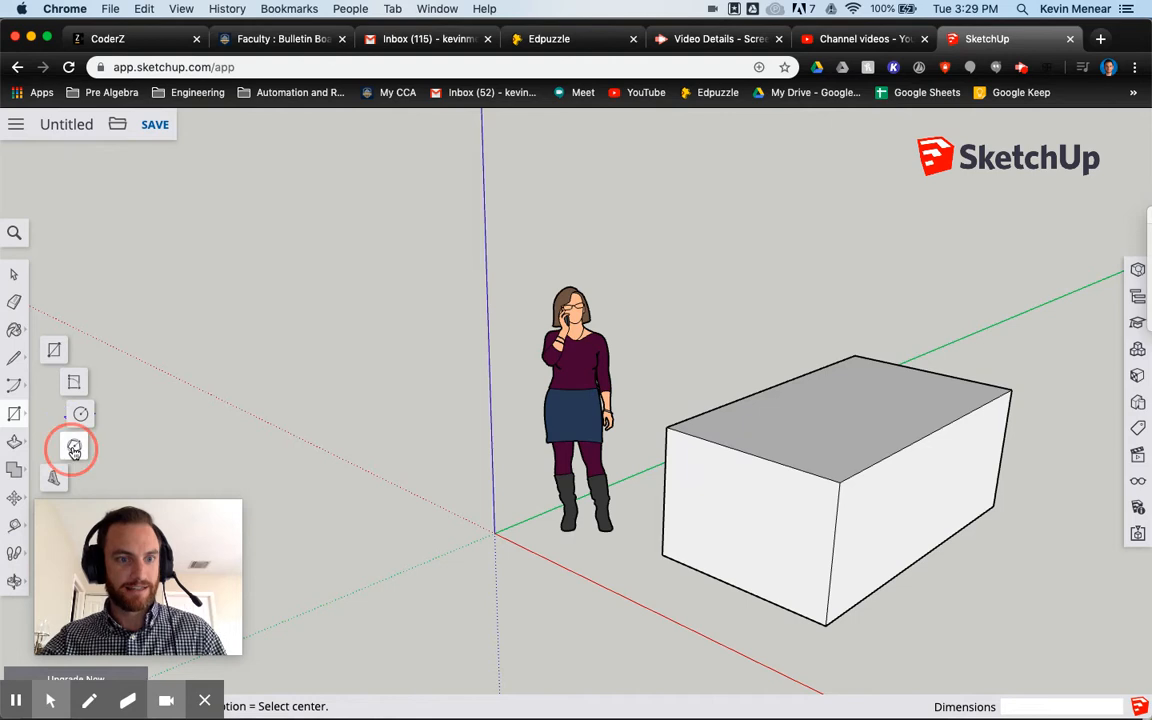
pyautogui.click(835, 414)
pyautogui.click(872, 402)
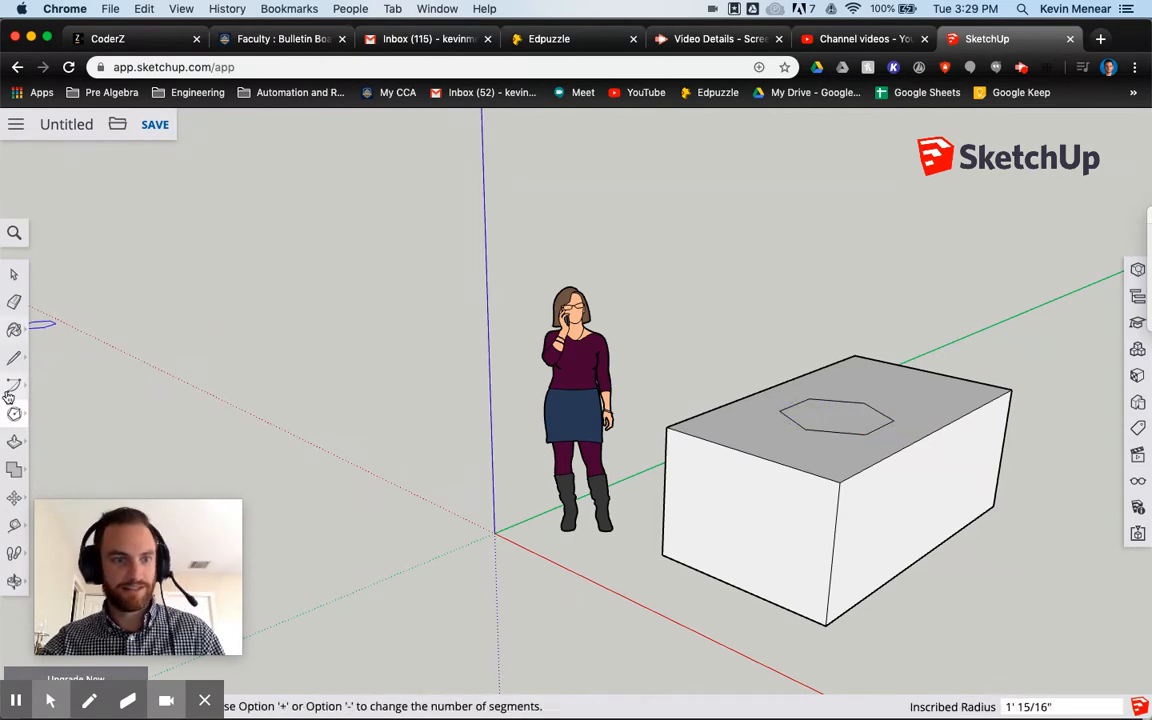
pyautogui.click(14, 440)
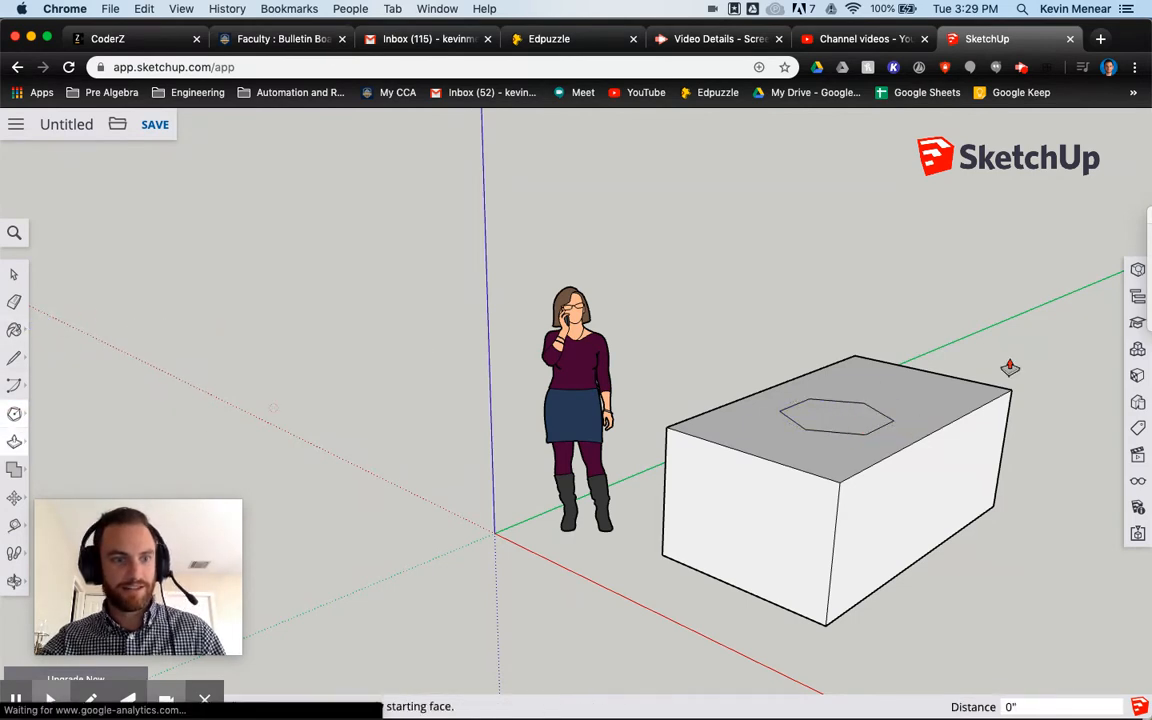
pyautogui.click(831, 412)
pyautogui.click(843, 298)
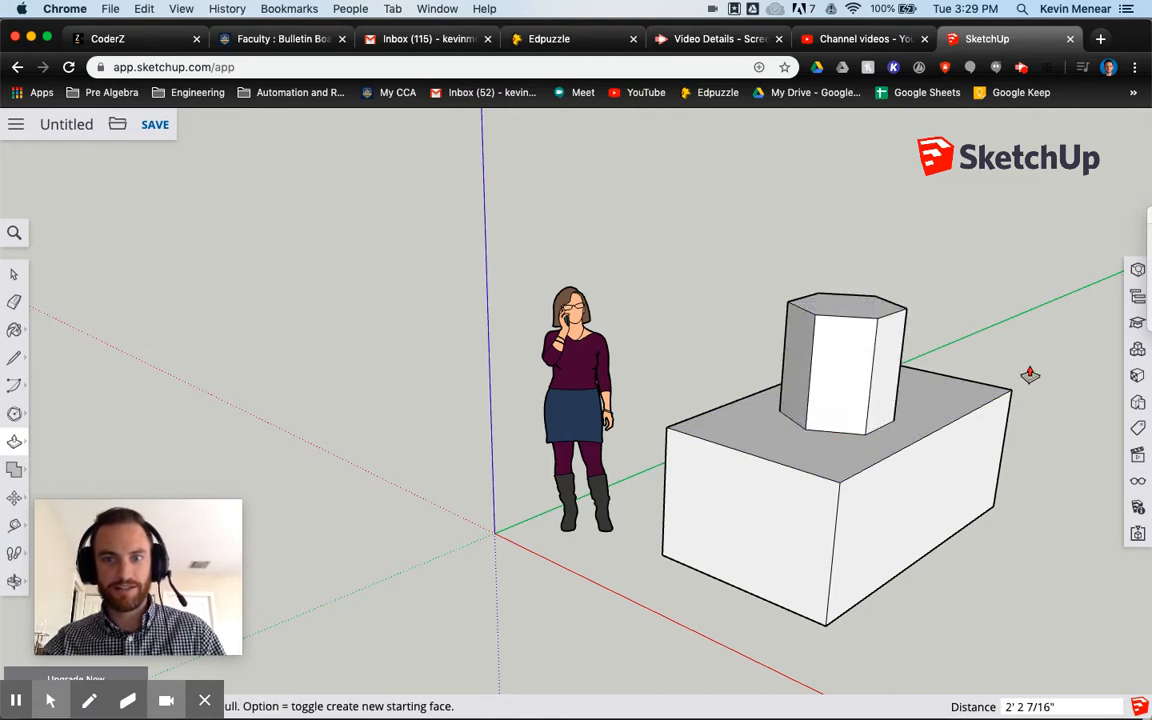
# Step: Draw a circle of 3" radius at the centre of the hexagonal column's upper face
pyautogui.click(14, 413)
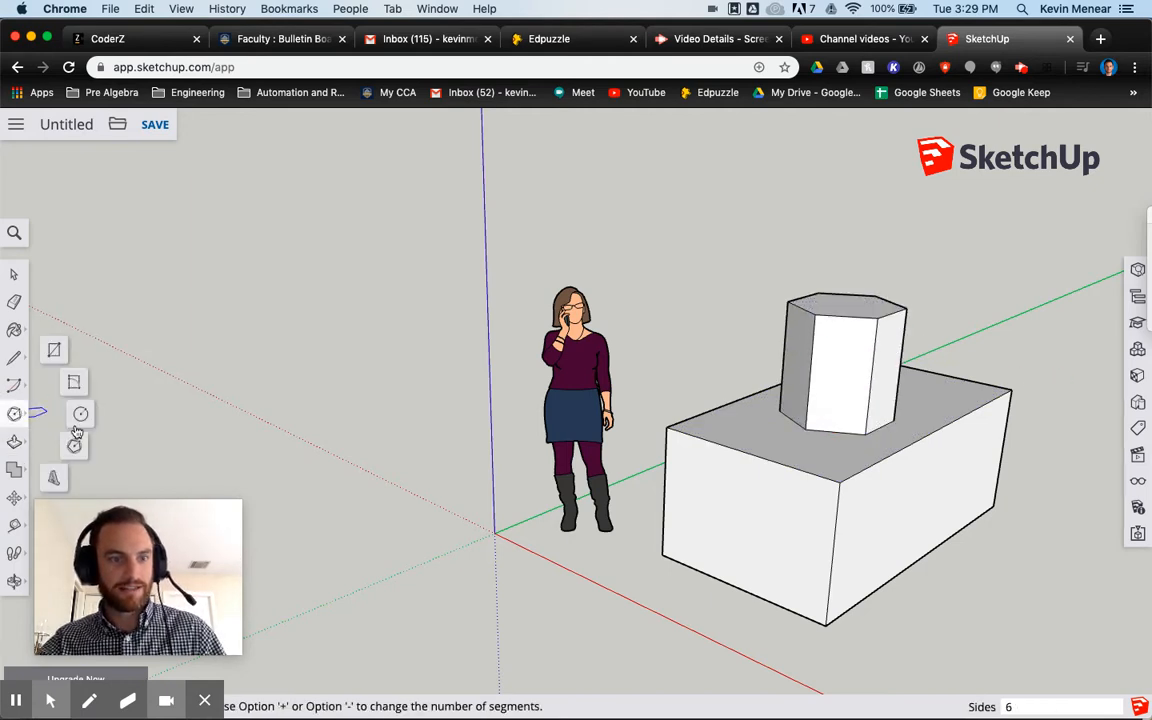
pyautogui.click(81, 418)
pyautogui.click(846, 302)
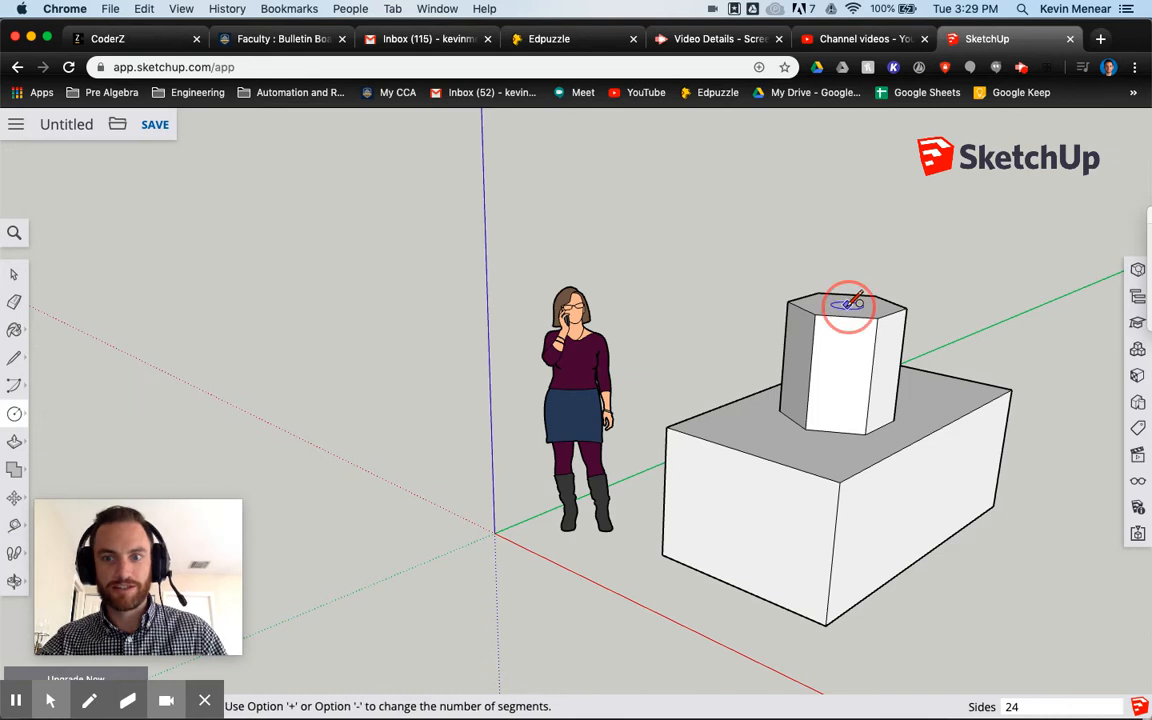
pyautogui.click(867, 299)
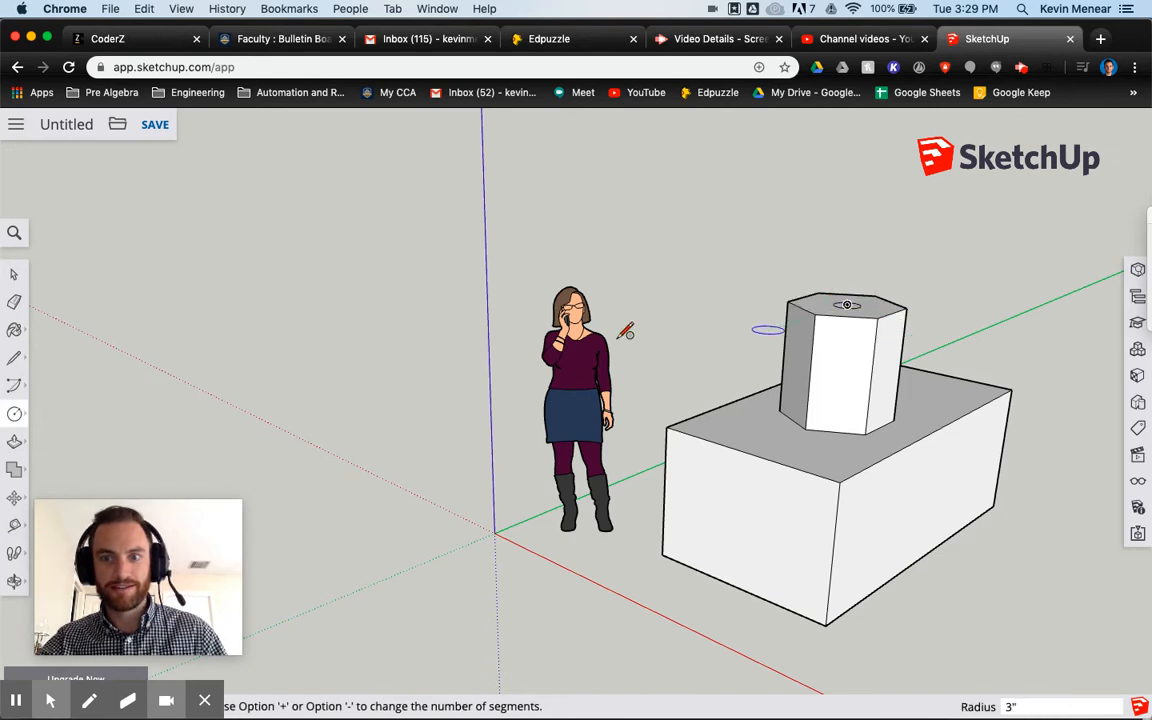
# Step: Push/pull the hexagonal face around the circle up about 1' 5 1/2", leaving a round hole in the column
pyautogui.press('p')
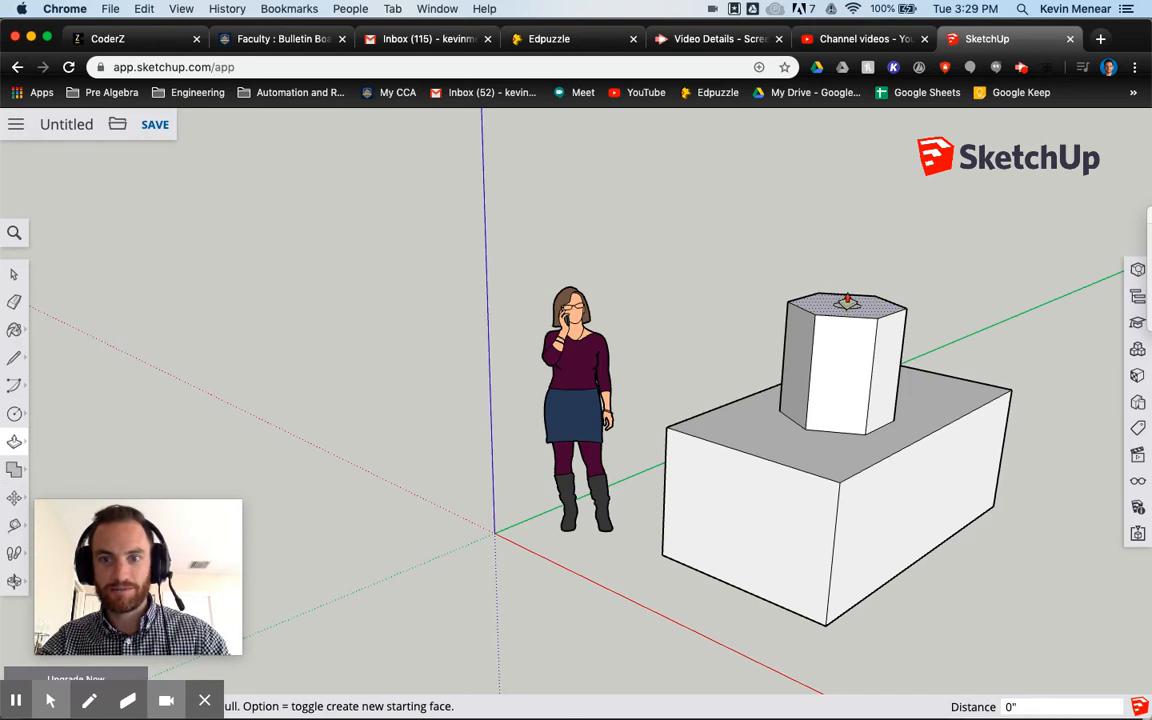
pyautogui.moveTo(855, 298); pyautogui.dragTo(843, 399, button='middle')
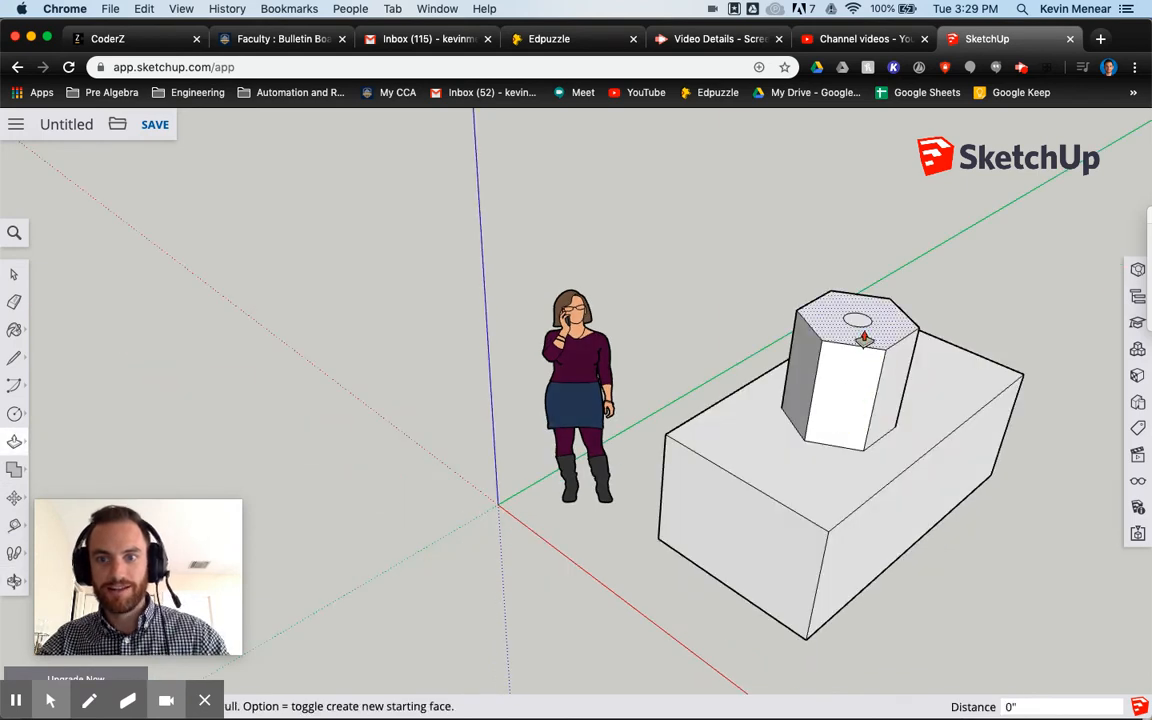
pyautogui.click(903, 263)
pyautogui.moveTo(908, 258); pyautogui.dragTo(985, 519, button='middle')
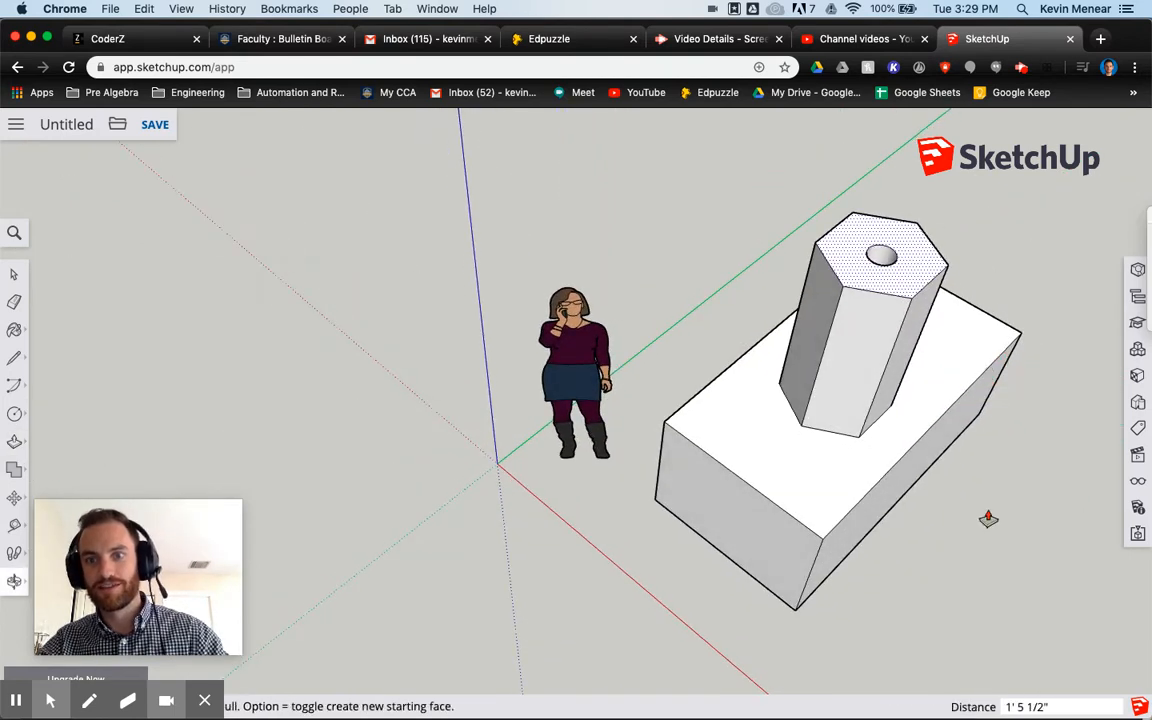
pyautogui.moveTo(886, 548); pyautogui.dragTo(855, 352, button='middle')
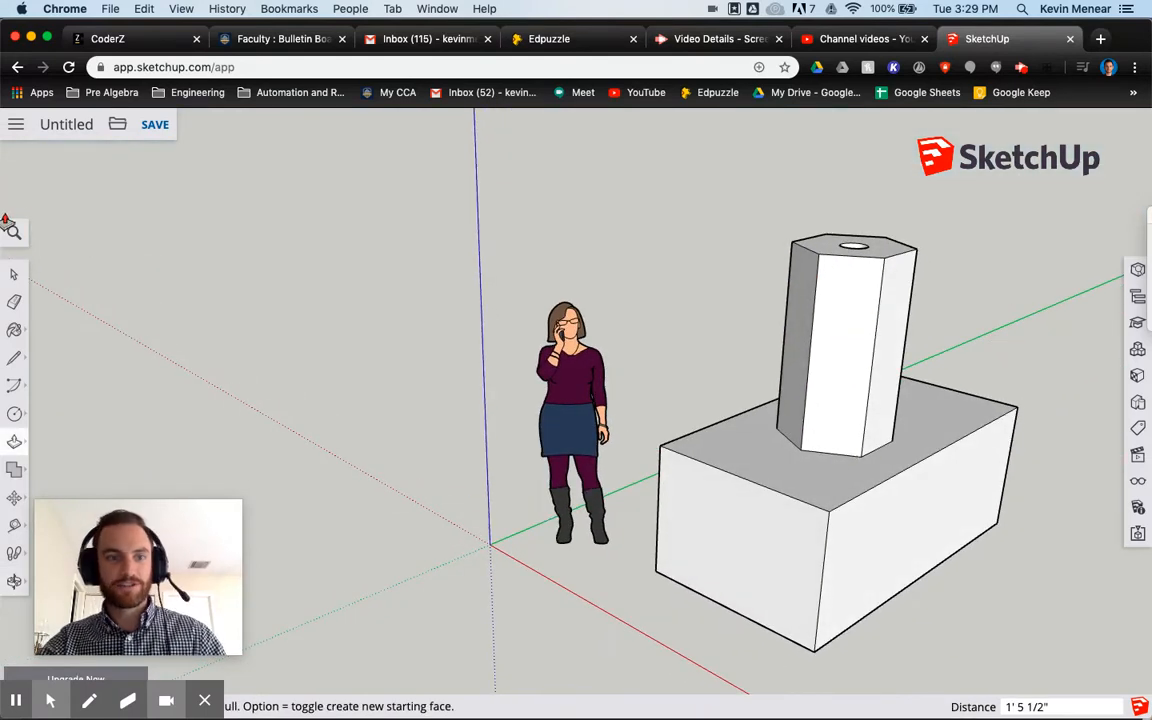
# Step: Select the entire hexagonal column with a selection window and paint it with Brick Rough Dark from the Brick, Cladding and Siding materials
pyautogui.click(14, 274)
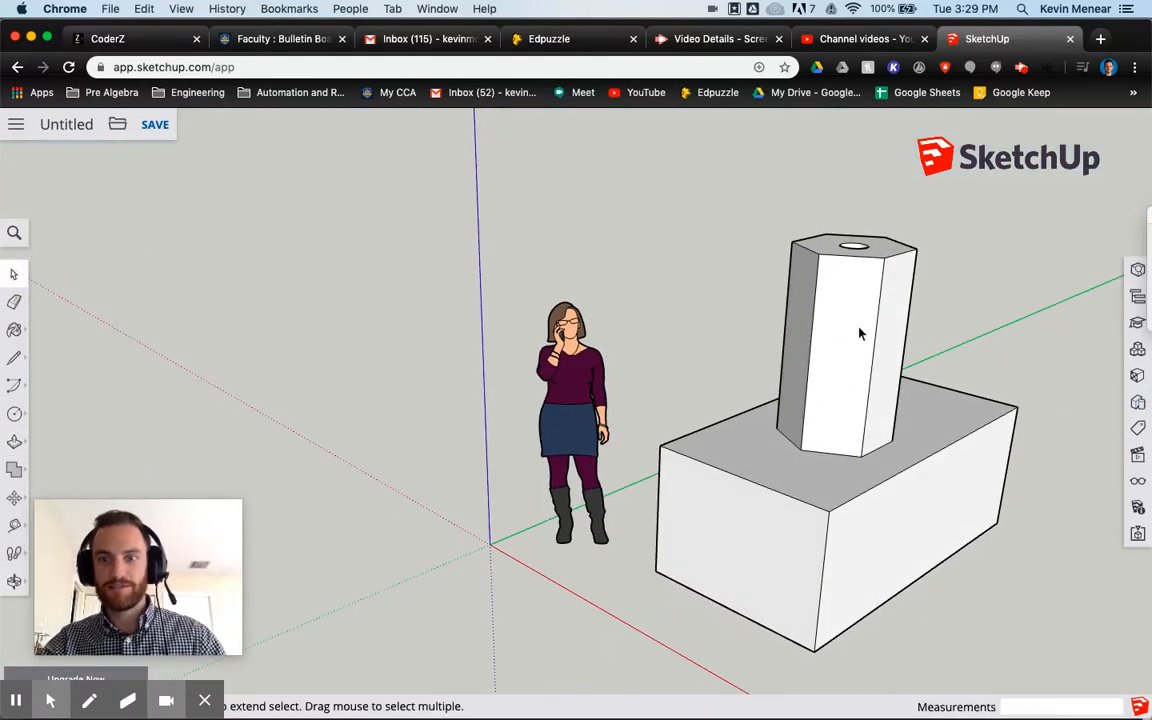
pyautogui.moveTo(624, 196); pyautogui.dragTo(1016, 350)
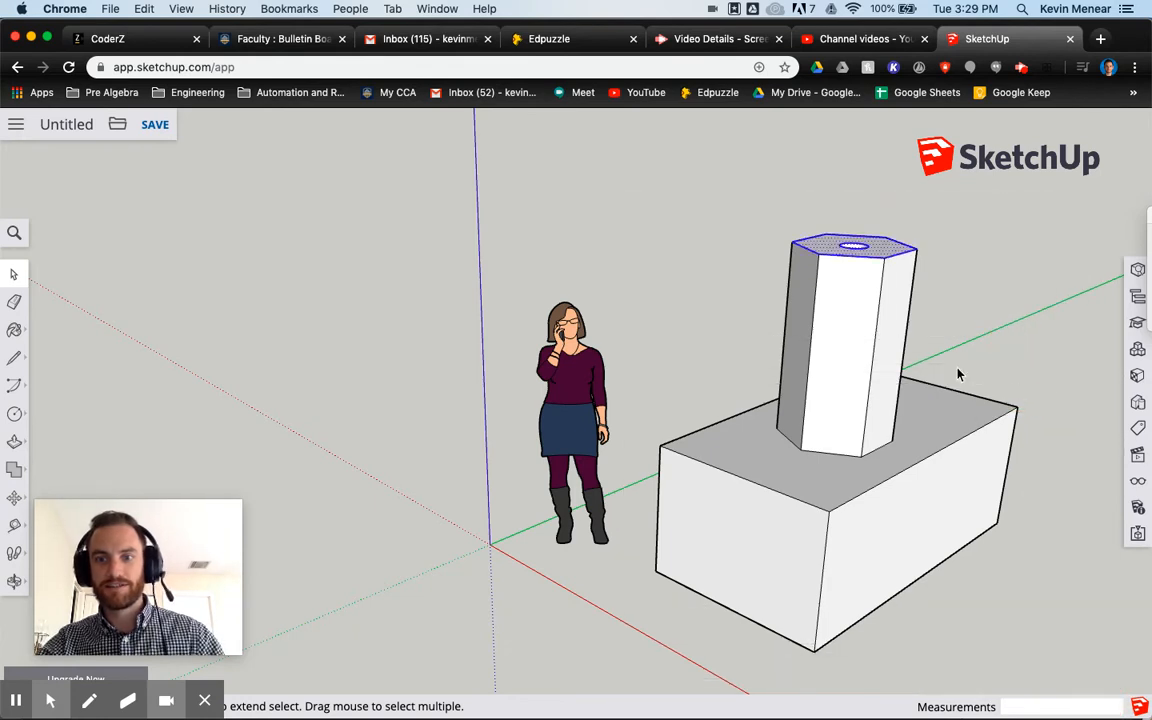
pyautogui.moveTo(697, 204); pyautogui.dragTo(1059, 549)
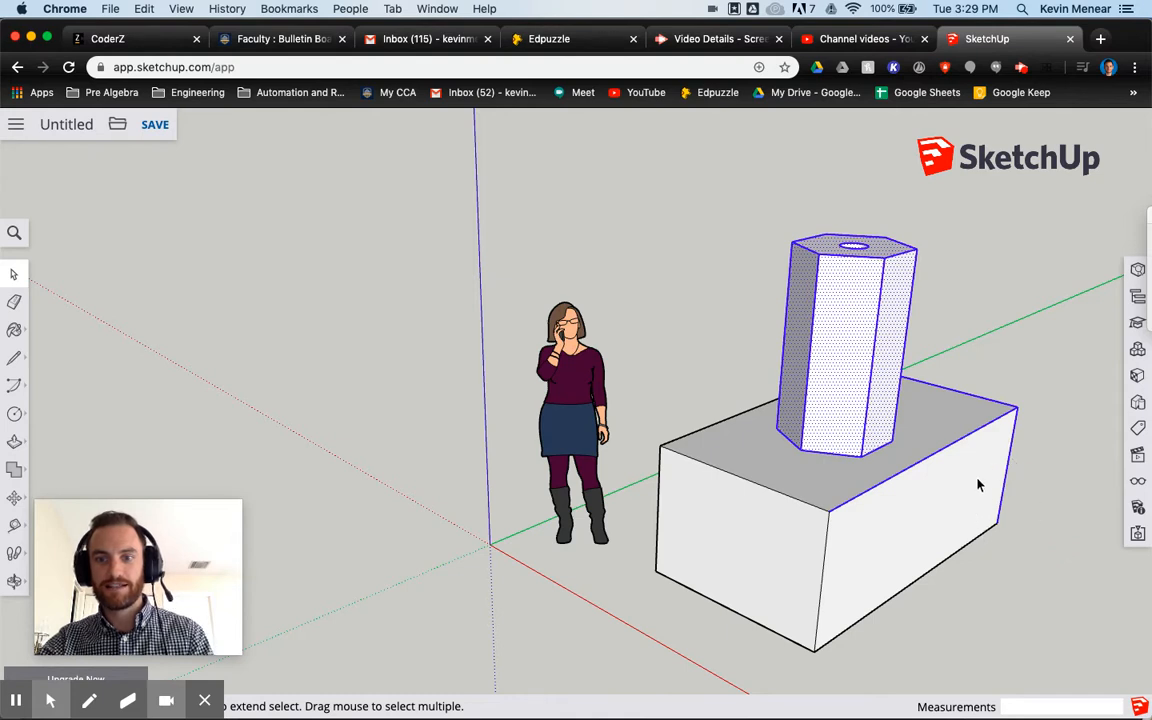
pyautogui.moveTo(1055, 480); pyautogui.dragTo(546, 607, button='middle')
pyautogui.moveTo(713, 428); pyautogui.dragTo(842, 402, button='middle')
pyautogui.moveTo(362, 548); pyautogui.dragTo(825, 602, button='middle')
pyautogui.moveTo(710, 465); pyautogui.dragTo(785, 556, button='middle')
pyautogui.keyDown('shift'); pyautogui.click(940, 627); pyautogui.keyUp('shift')
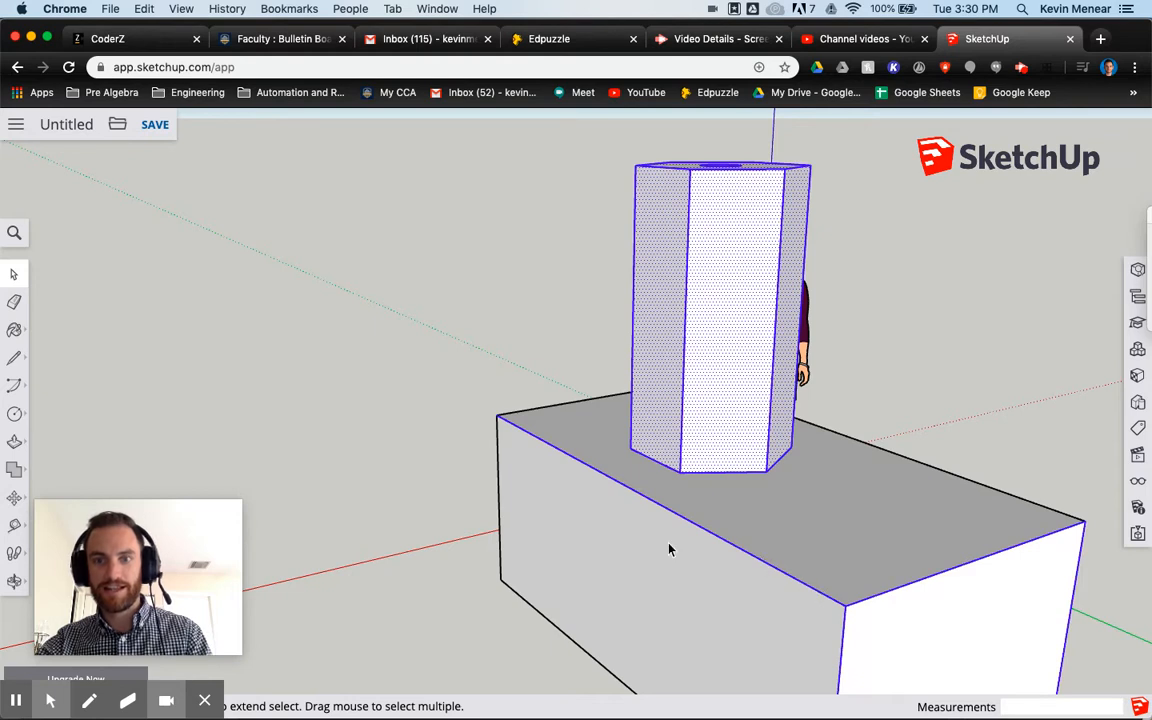
pyautogui.moveTo(640, 547); pyautogui.dragTo(730, 579, button='middle')
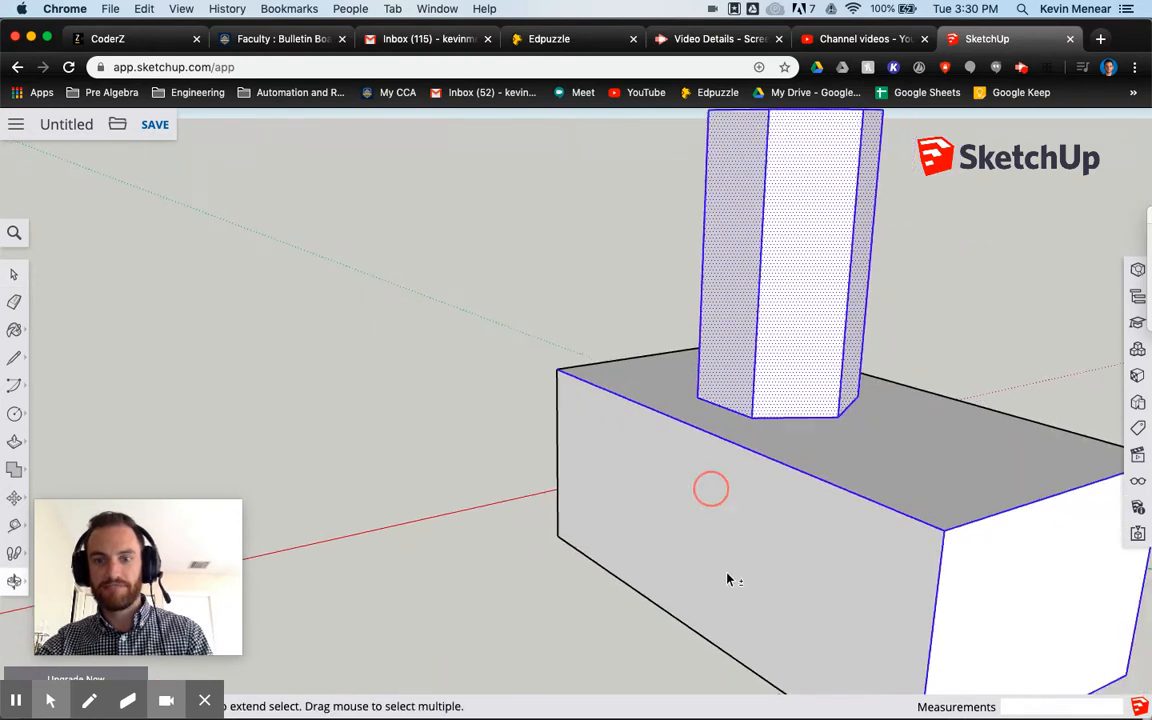
pyautogui.moveTo(453, 481); pyautogui.dragTo(698, 493, button='middle')
pyautogui.scroll(-2, 715, 417)
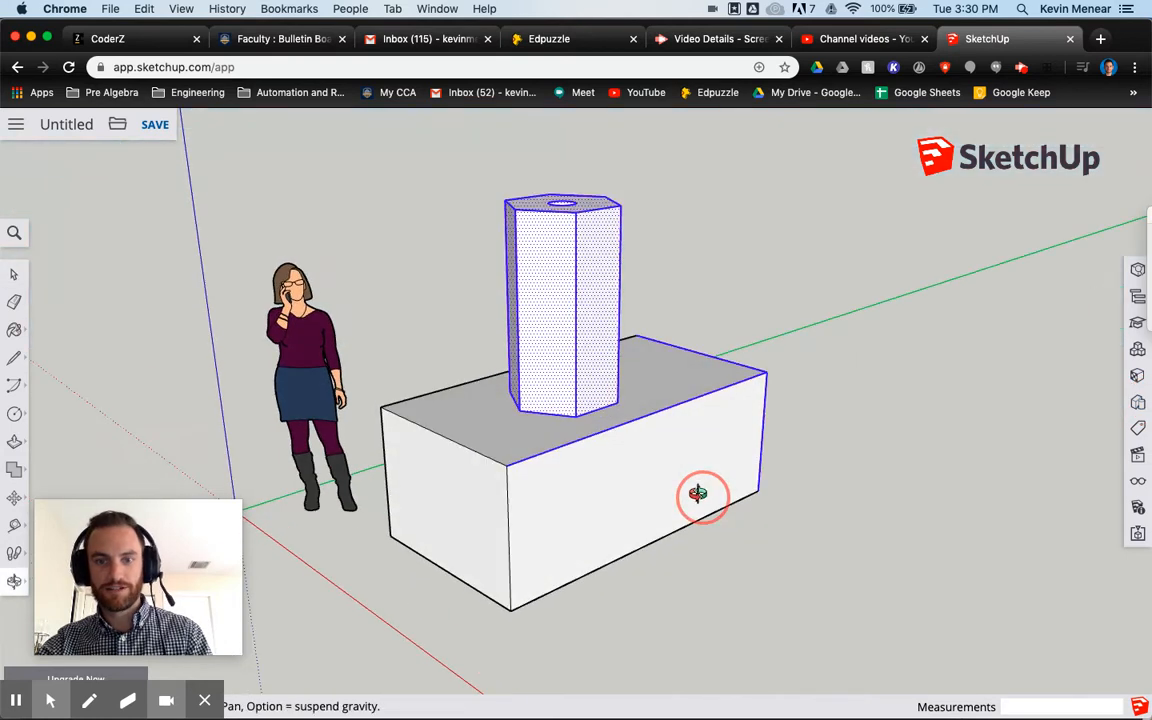
pyautogui.click(1138, 351)
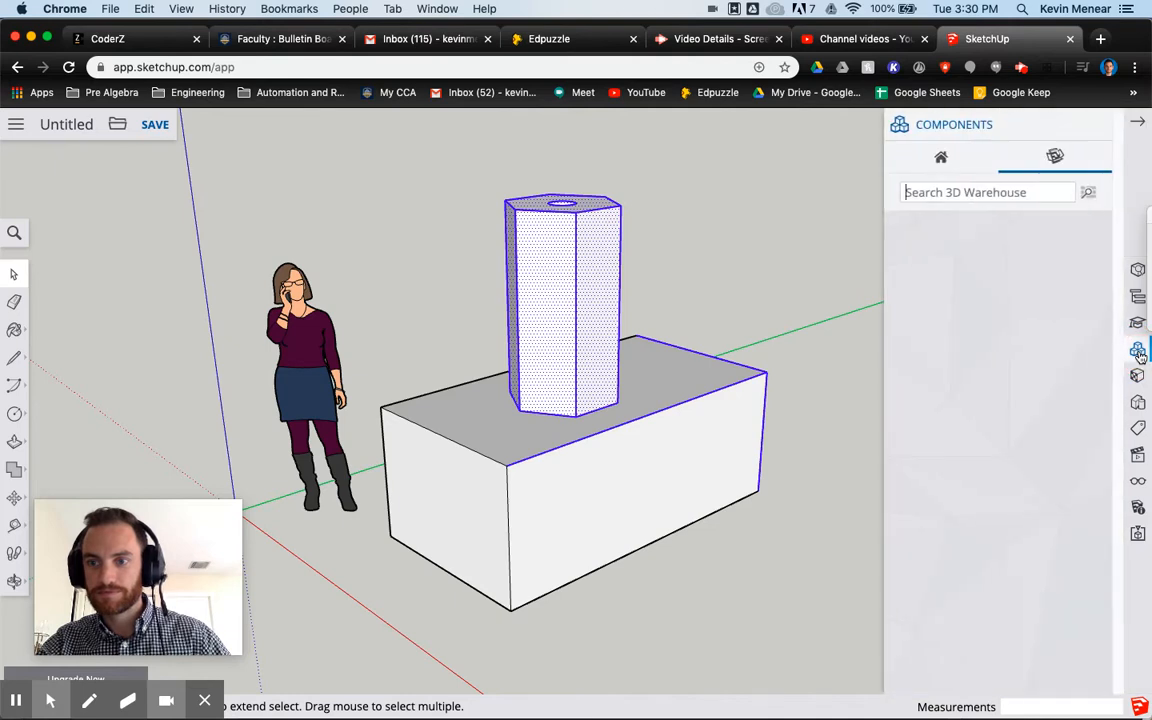
pyautogui.click(1137, 377)
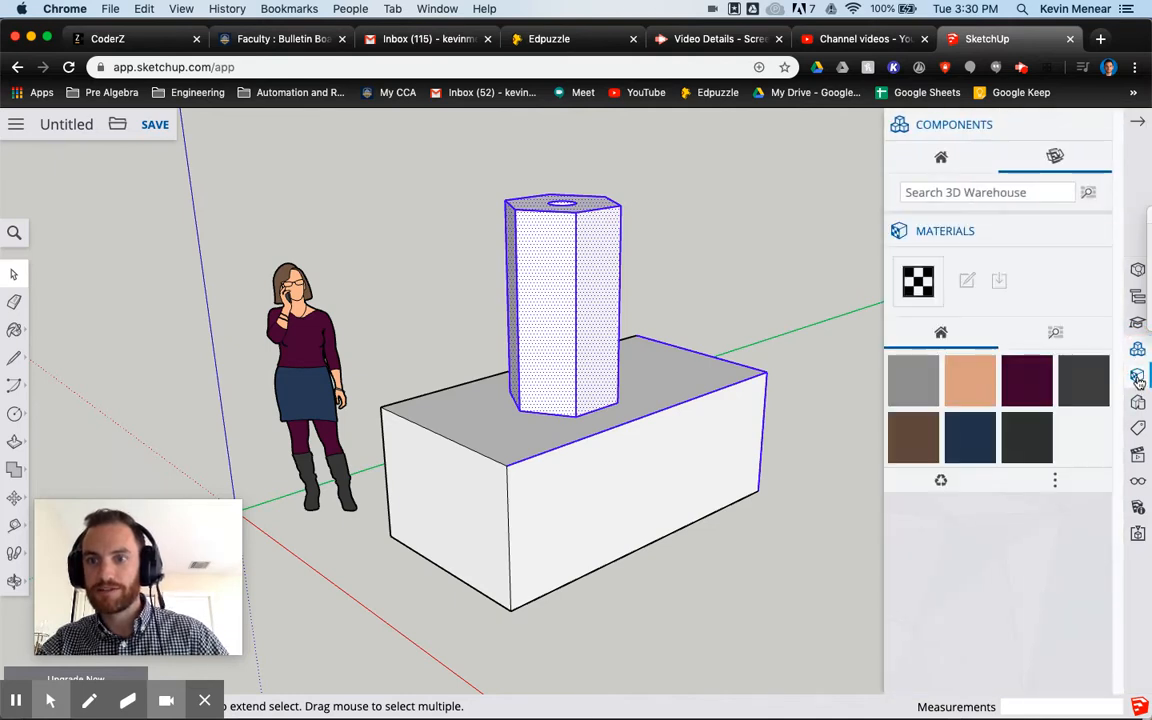
pyautogui.click(1062, 334)
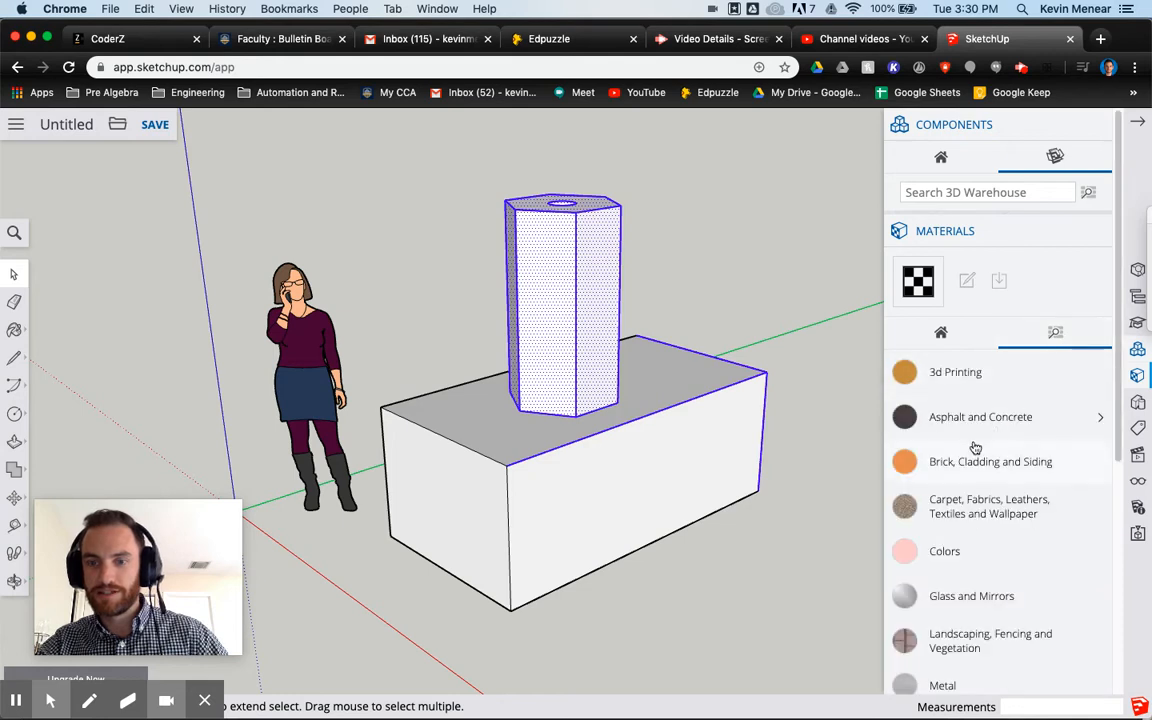
pyautogui.click(980, 463)
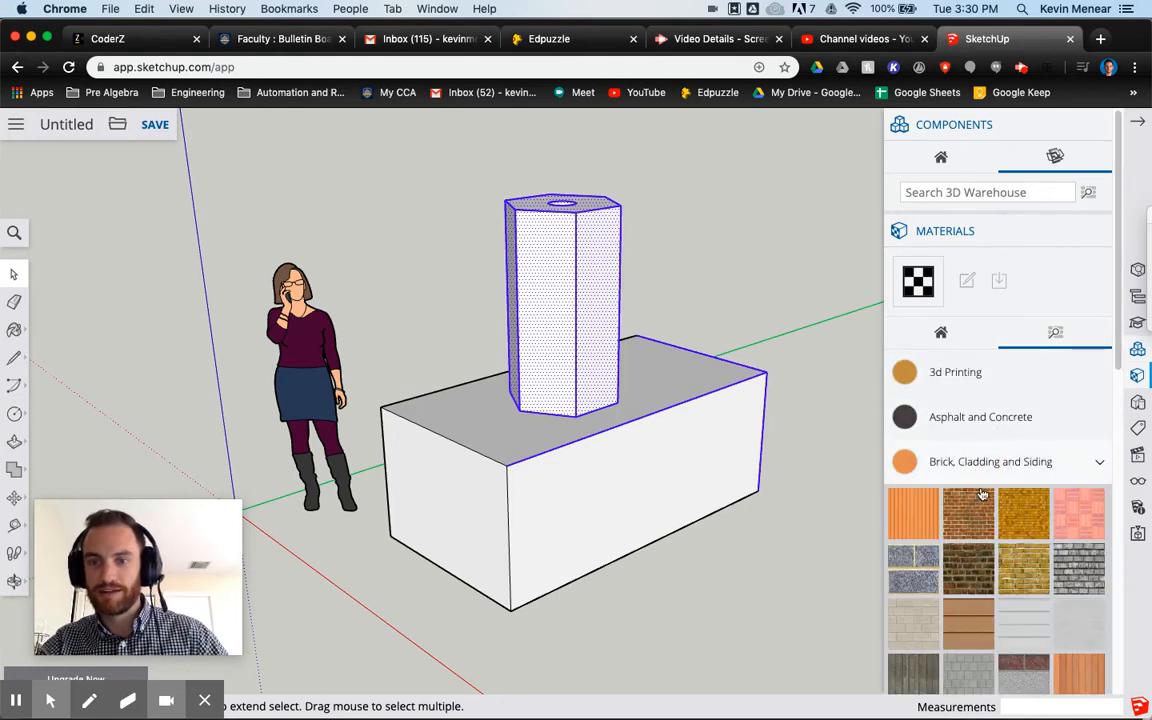
pyautogui.click(976, 553)
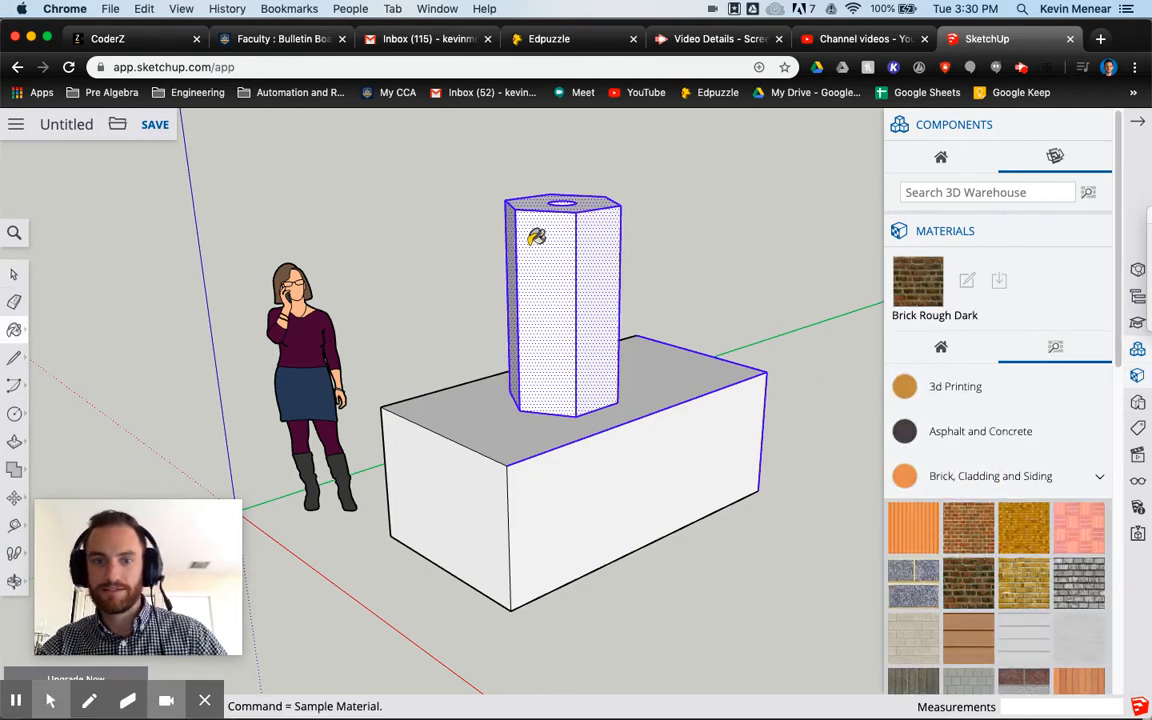
pyautogui.click(554, 299)
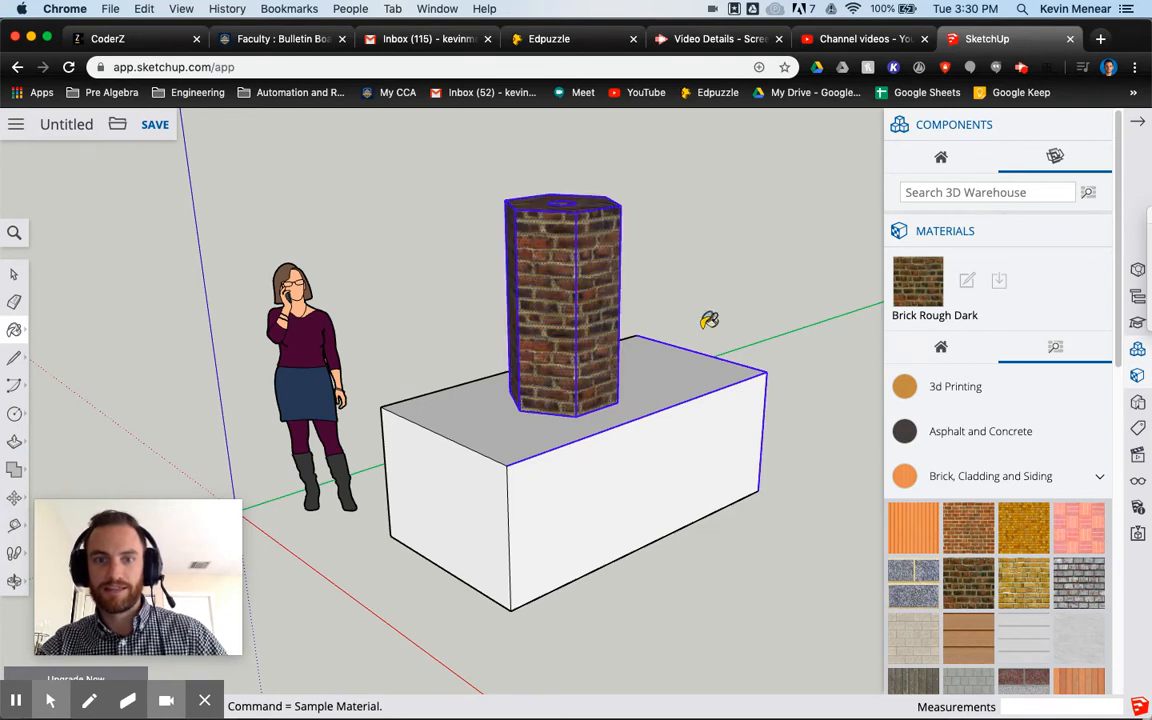
pyautogui.press('space')
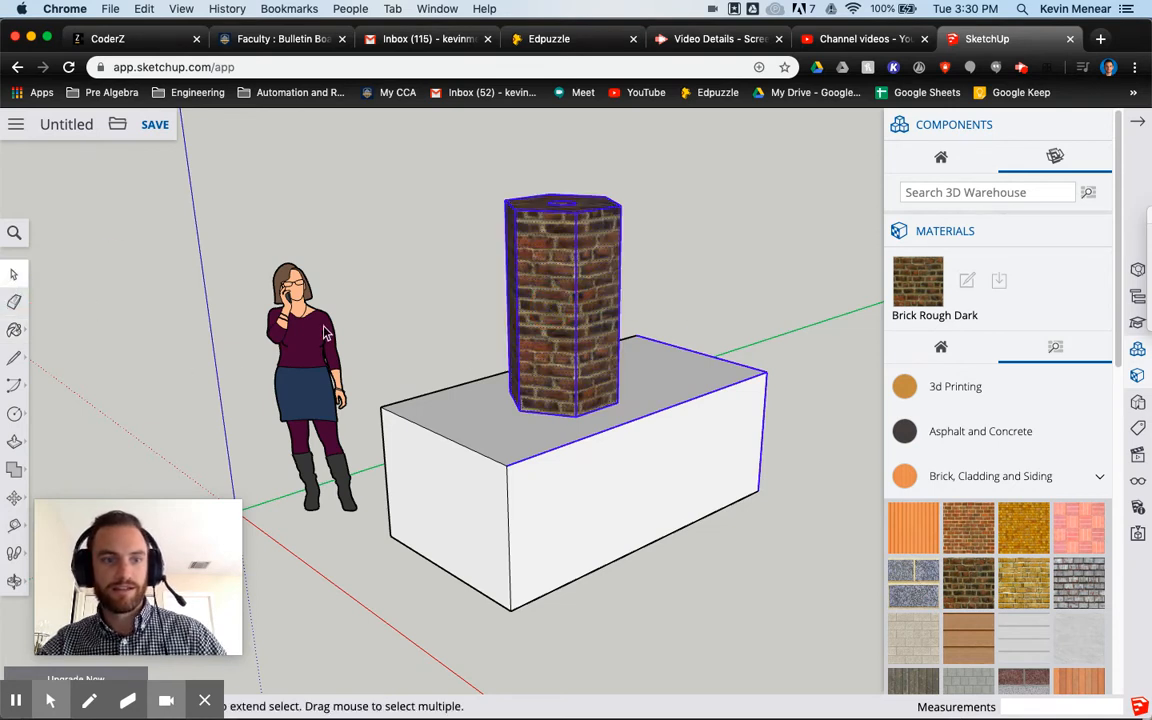
# Step: Select only the box beneath the column and paint all its faces with the Concrete Block Layers material
pyautogui.click(399, 341)
pyautogui.moveTo(347, 324); pyautogui.dragTo(829, 637)
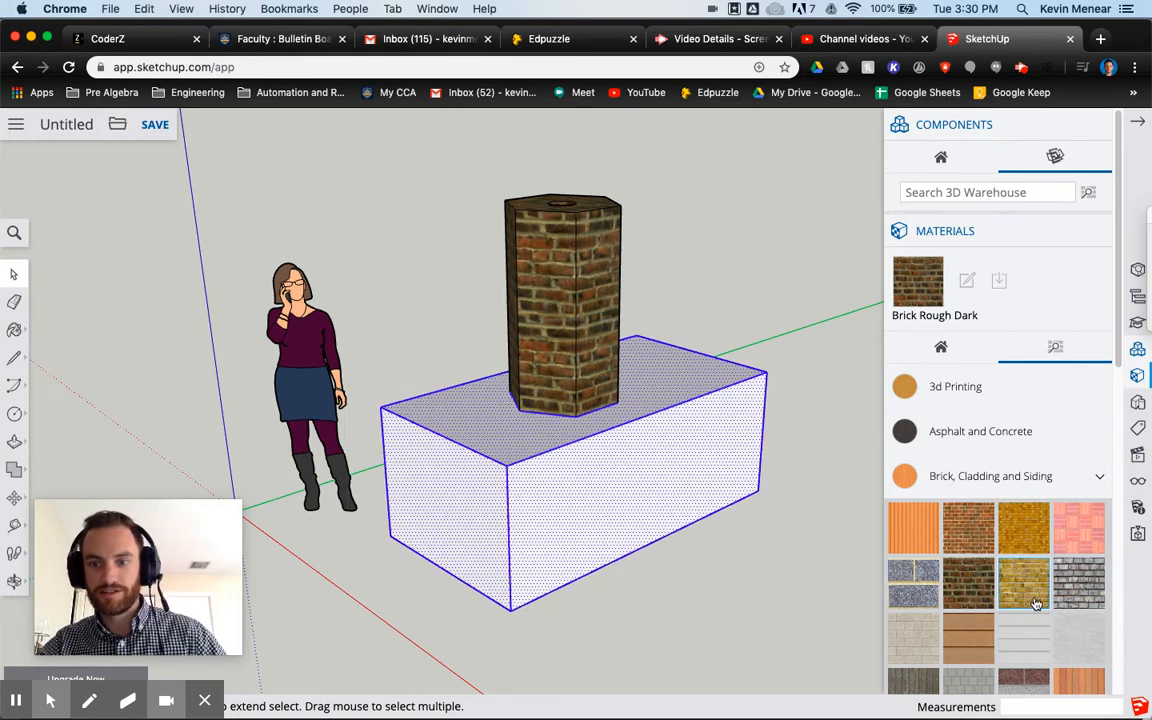
pyautogui.scroll(-1, 1030, 609)
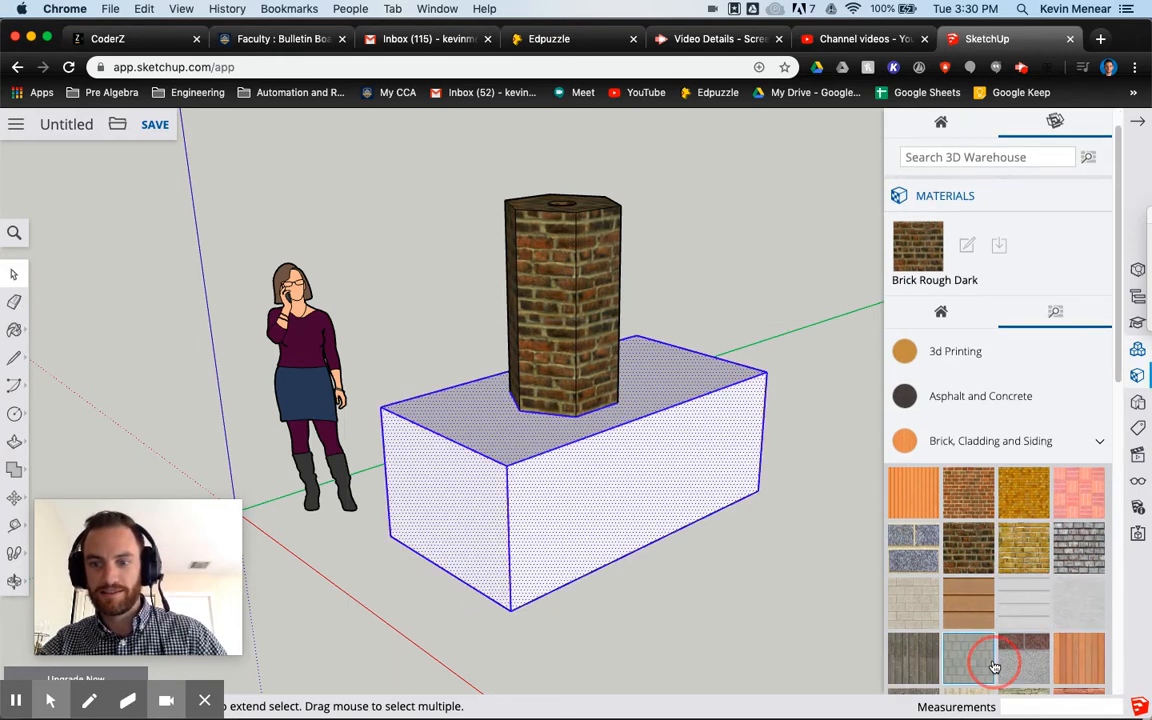
pyautogui.click(992, 662)
pyautogui.click(1013, 667)
pyautogui.click(604, 480)
pyautogui.moveTo(802, 478); pyautogui.dragTo(882, 553, button='middle')
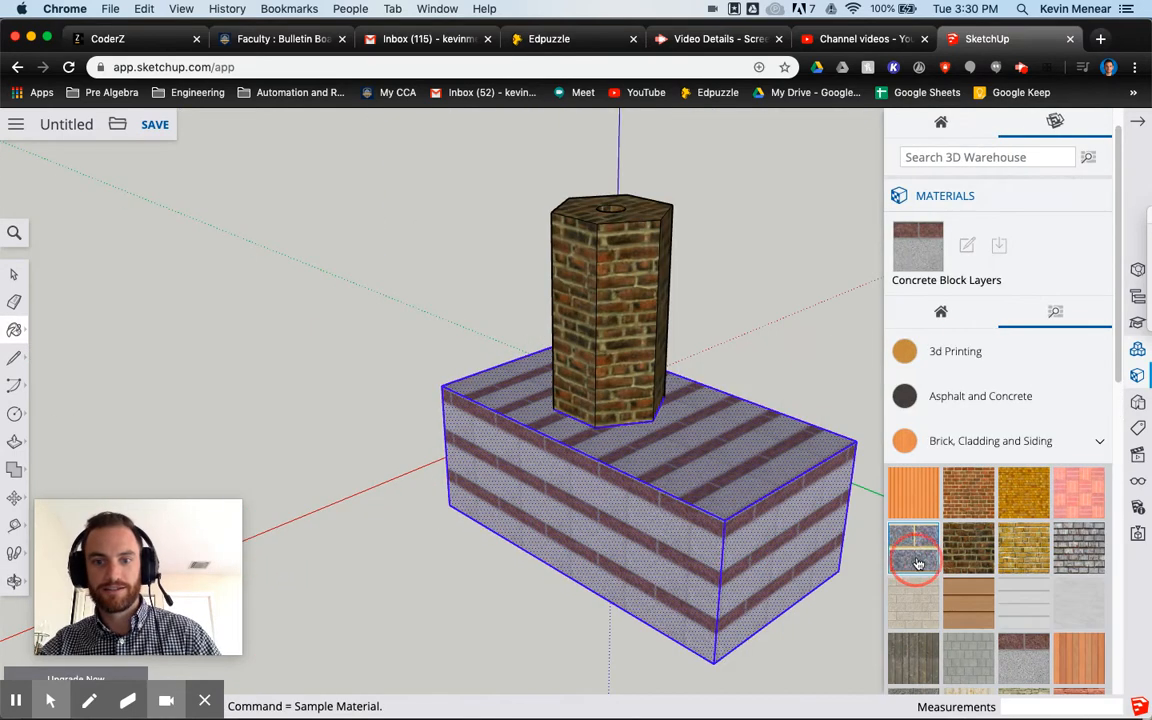
pyautogui.moveTo(285, 334); pyautogui.dragTo(602, 560, button='middle')
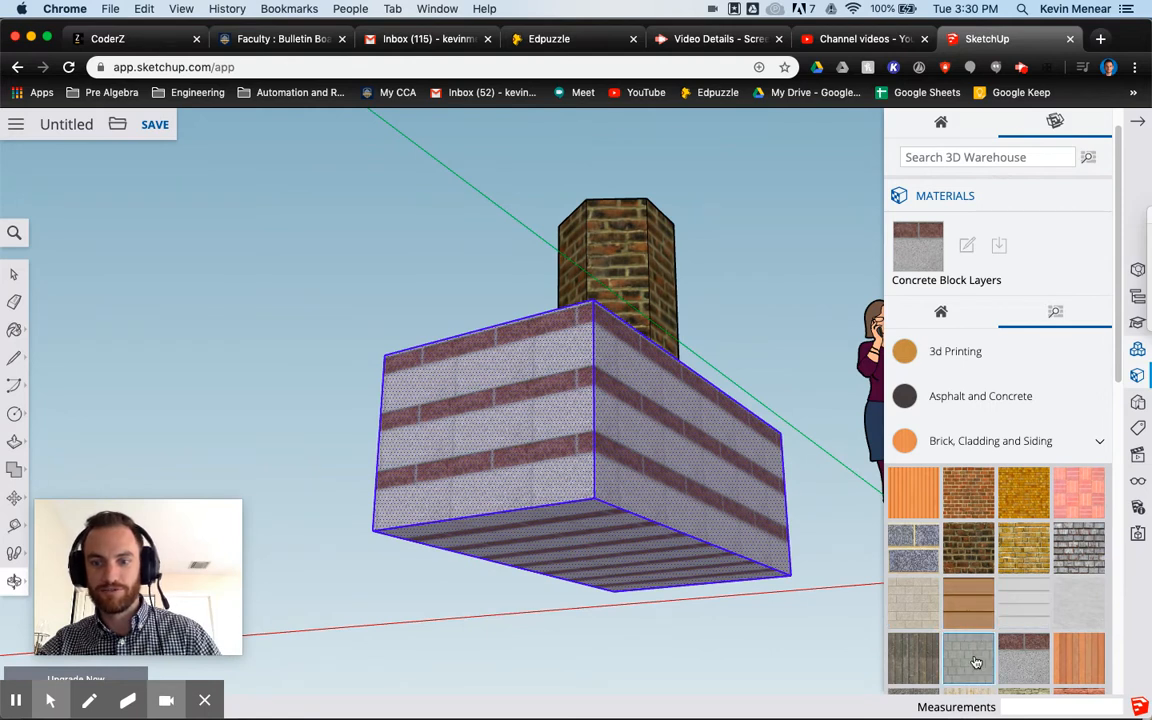
# Step: Repaint the selected box with the Cladding Weathered material
pyautogui.click(922, 660)
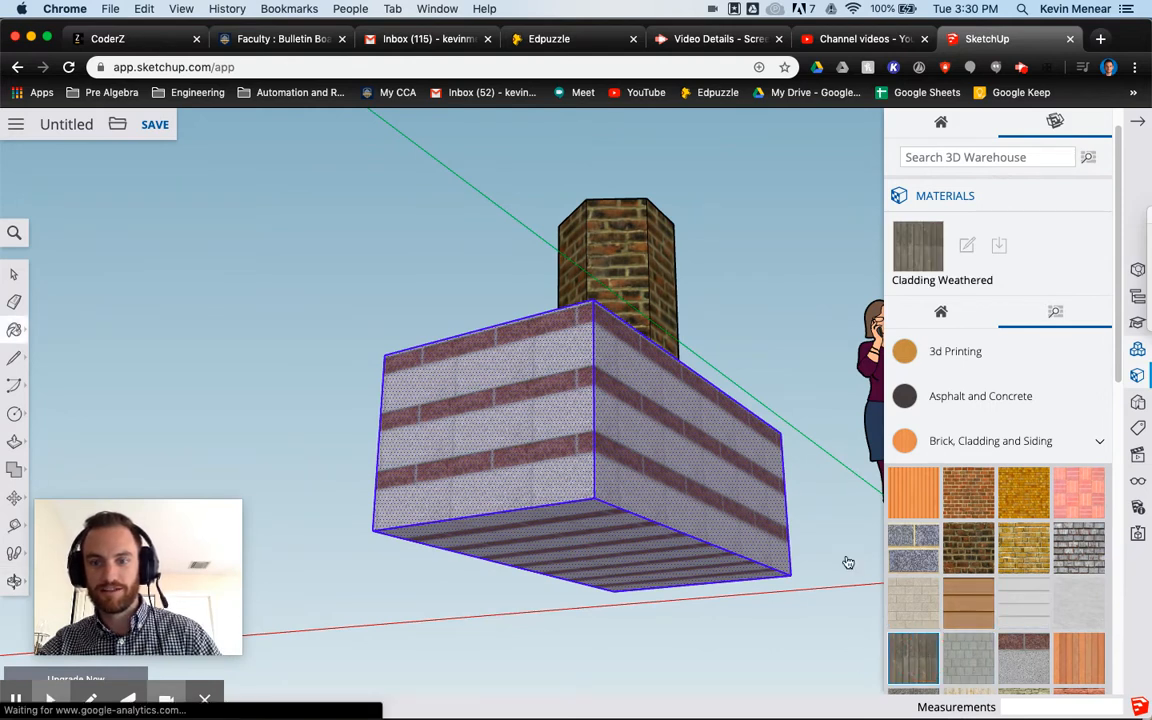
pyautogui.click(681, 450)
pyautogui.moveTo(732, 499); pyautogui.dragTo(388, 584, button='middle')
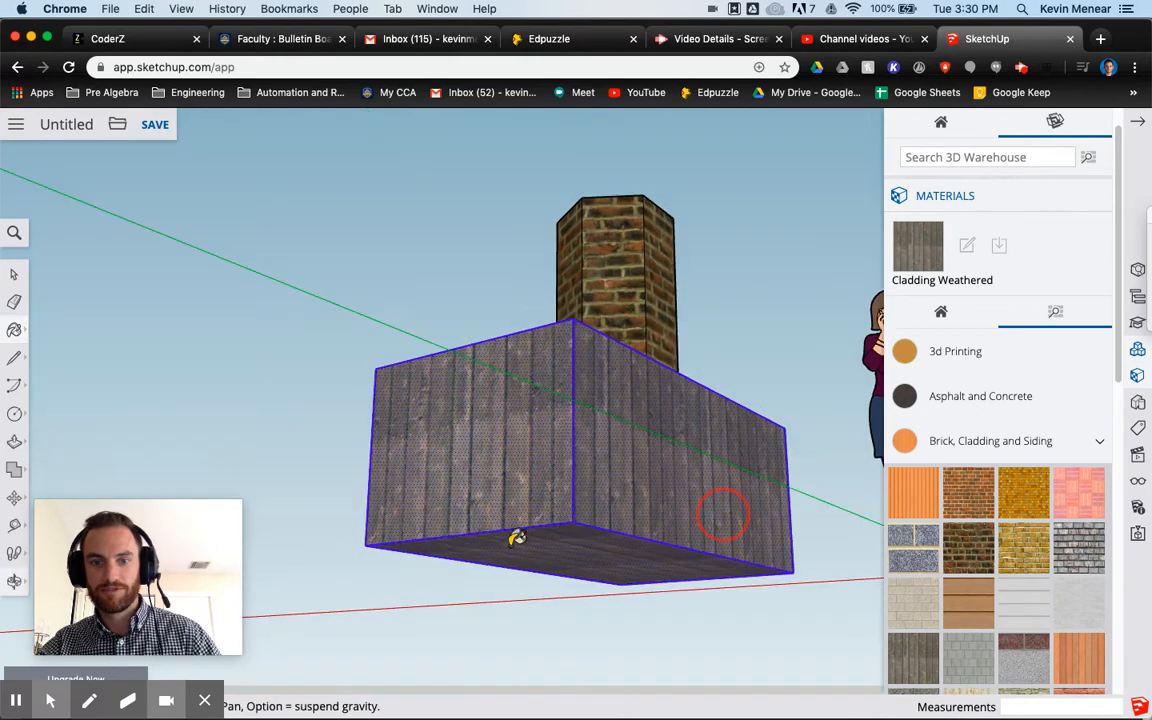
# Step: Inspect the painted model from around, close the materials browser, deselect the box and collapse the components library
pyautogui.moveTo(689, 537); pyautogui.dragTo(337, 556, button='middle')
pyautogui.moveTo(640, 540); pyautogui.dragTo(285, 552, button='middle')
pyautogui.moveTo(689, 458)
pyautogui.mouseDown(button='middle')
pyautogui.moveTo(557, 637)
pyautogui.moveTo(522, 553)
pyautogui.mouseUp(button='middle')
pyautogui.click(14, 273)
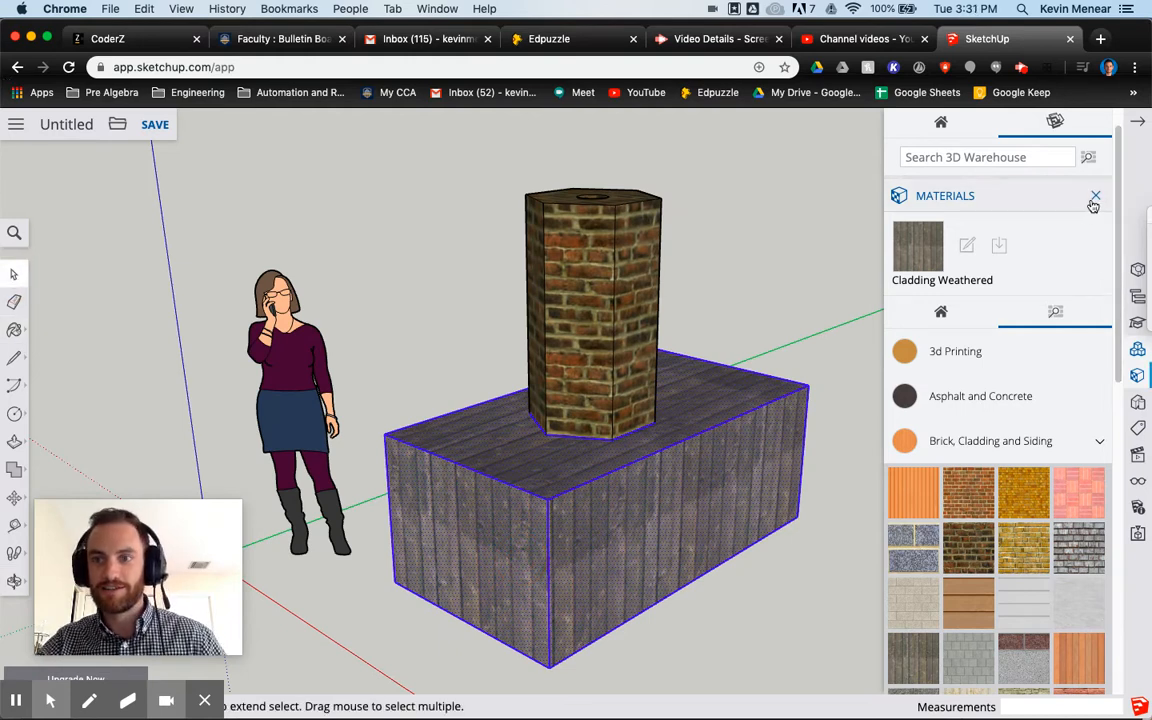
pyautogui.click(1095, 197)
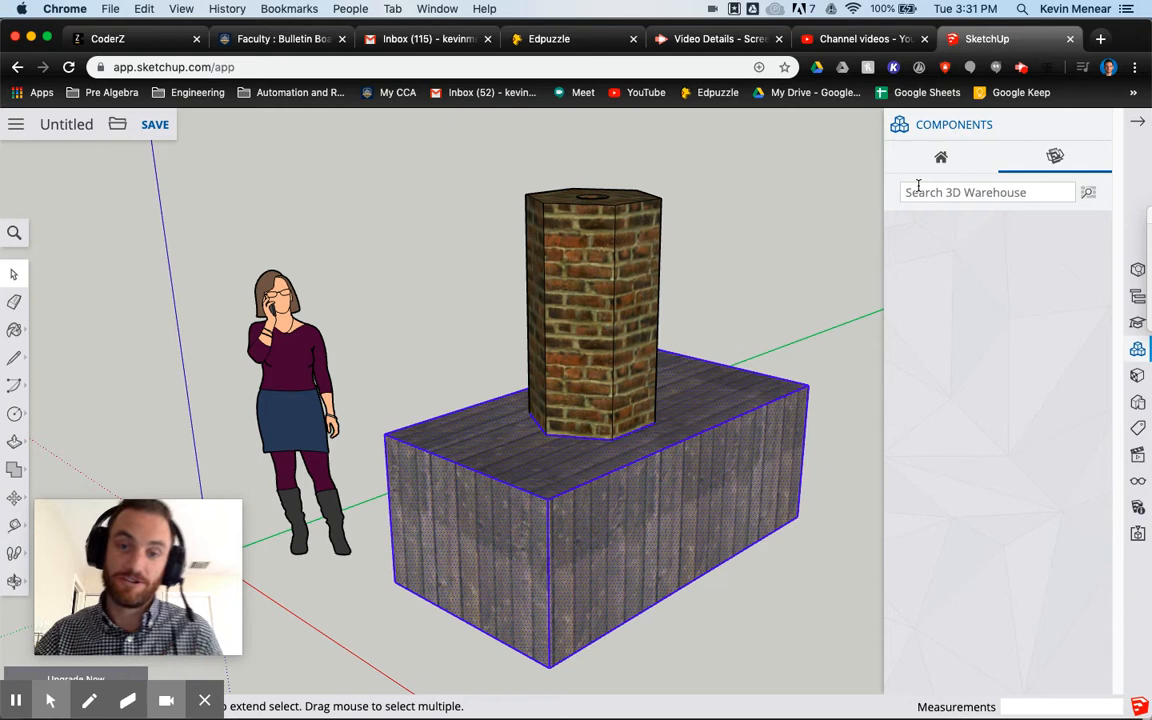
pyautogui.click(836, 254)
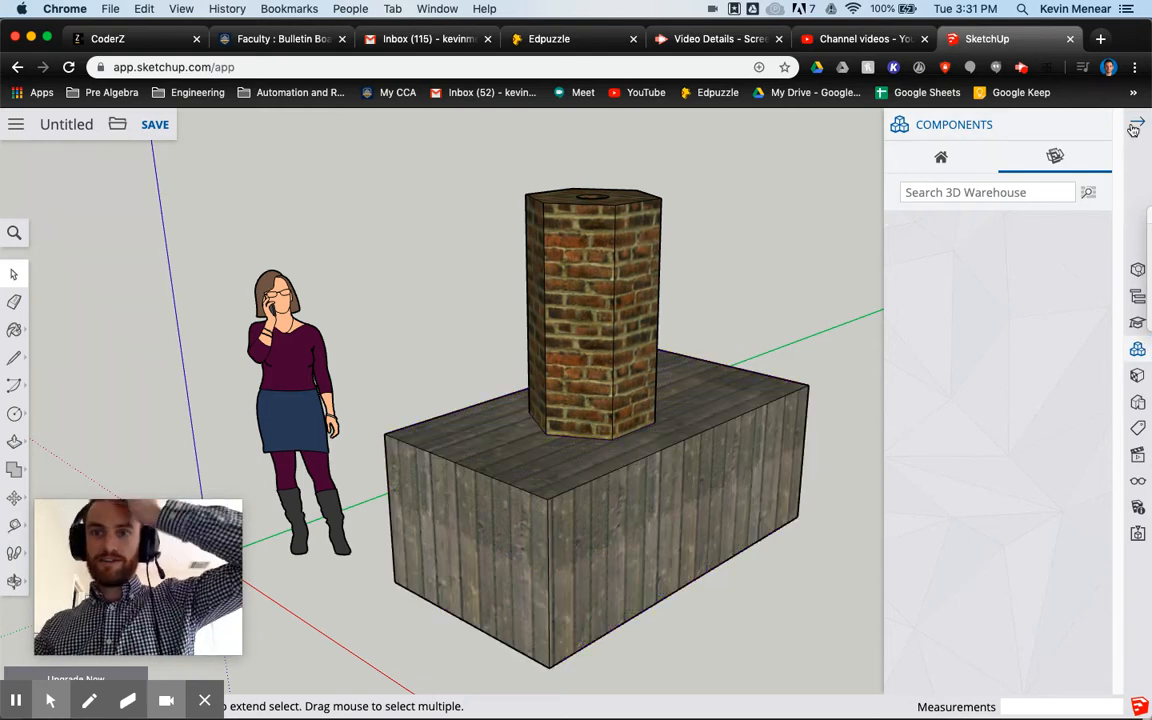
pyautogui.click(1099, 125)
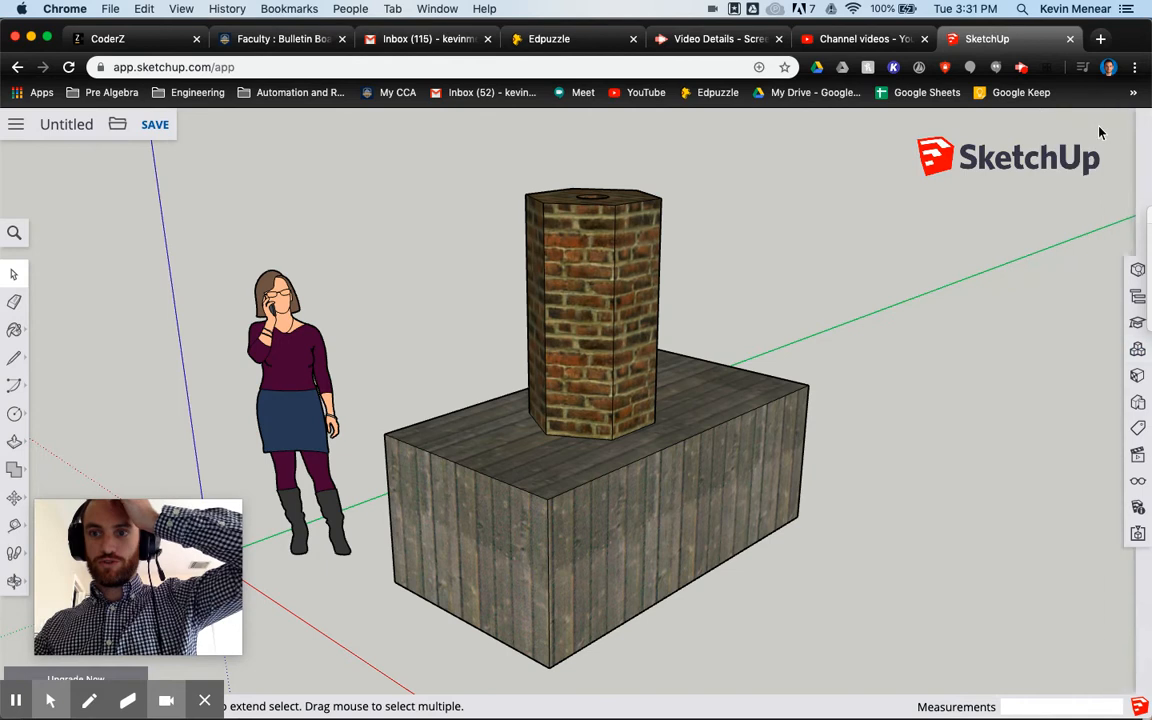
# Step: Open the Instructor and read its guidance on the Follow Me tool
pyautogui.click(1137, 324)
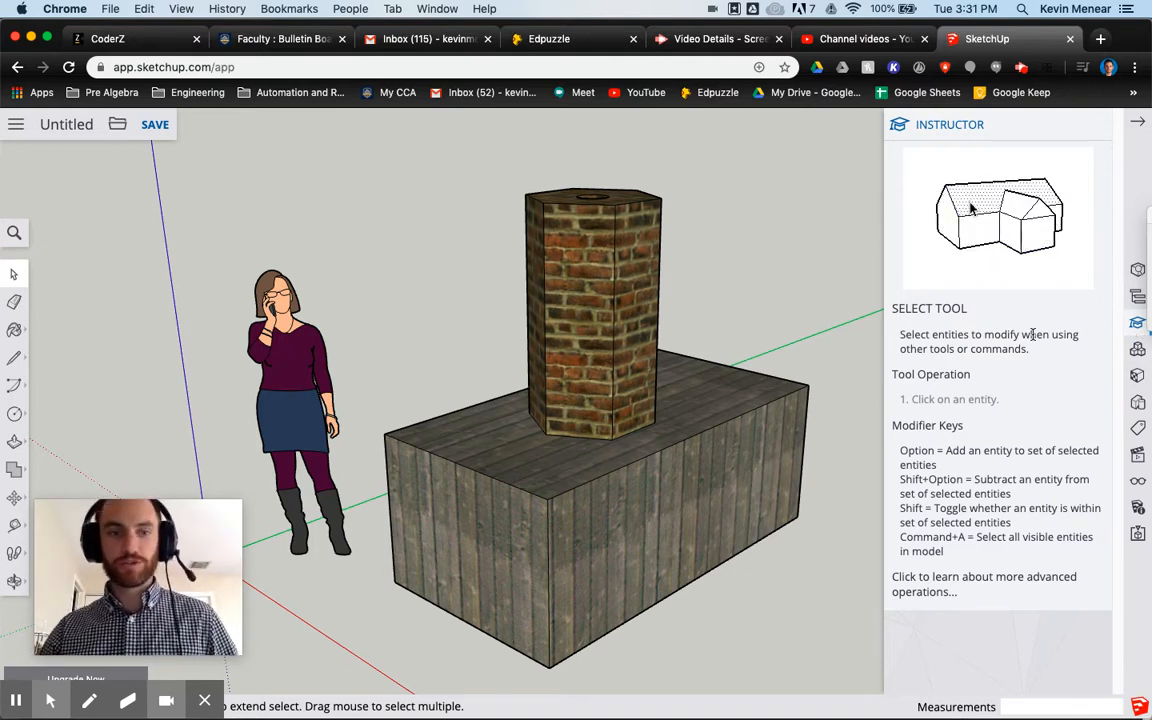
pyautogui.click(18, 441)
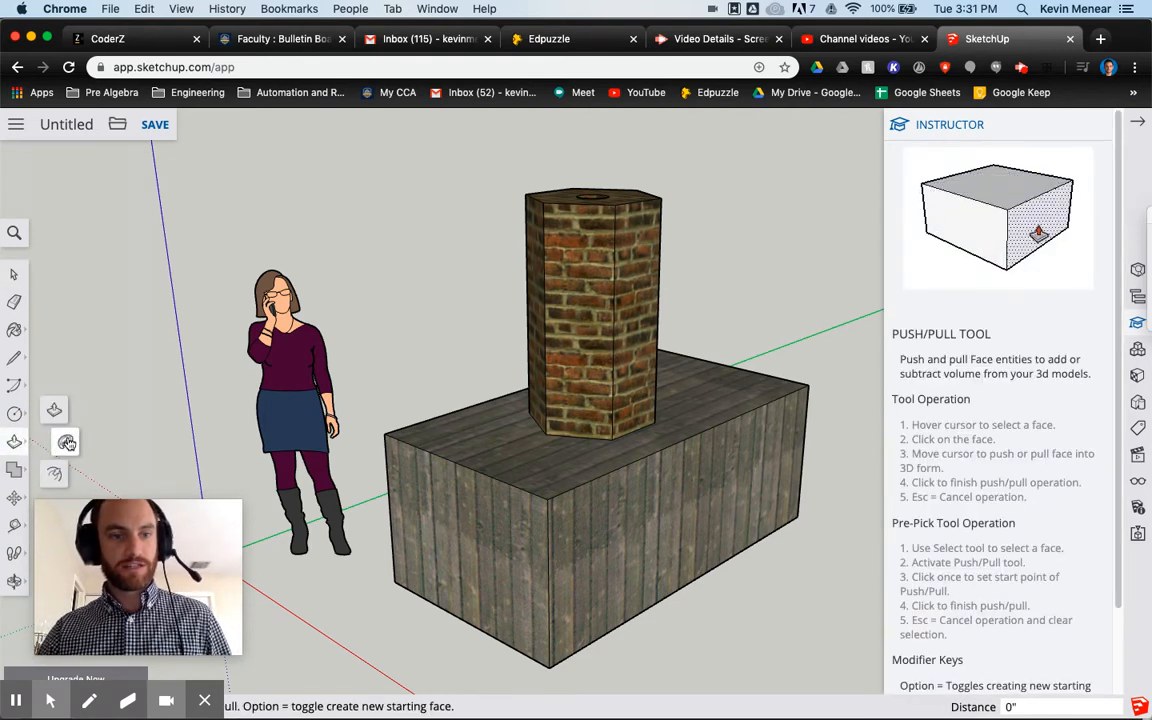
pyautogui.click(66, 443)
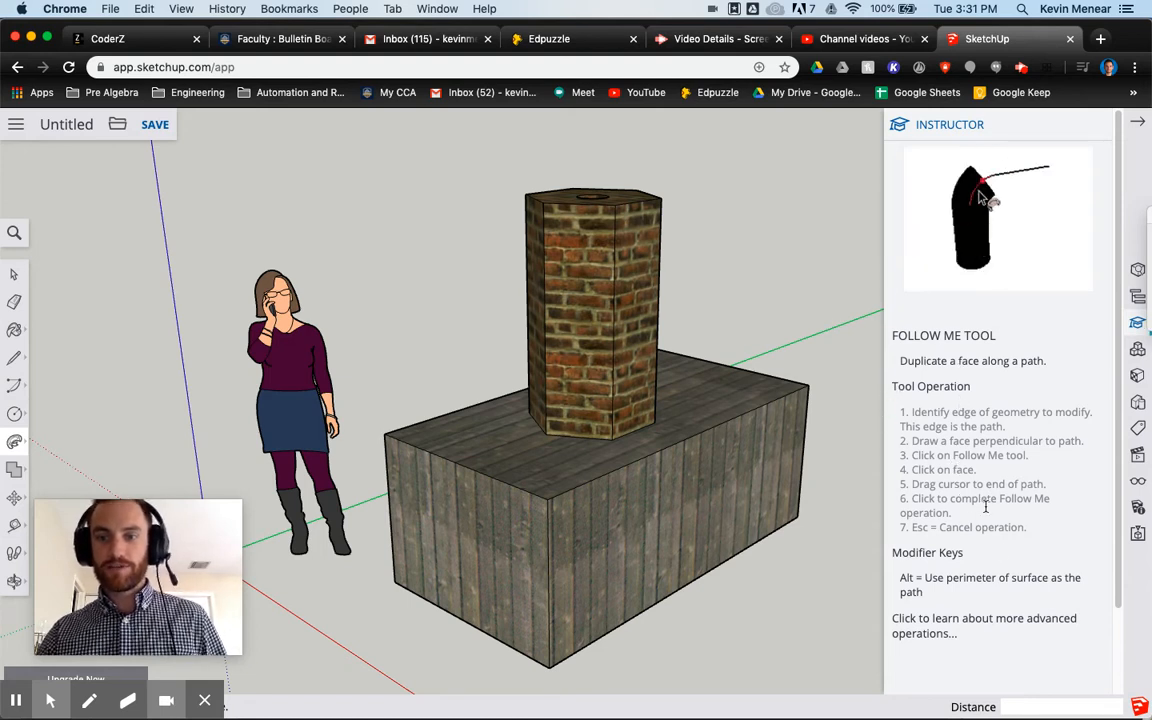
pyautogui.scroll(-2, 1003, 600)
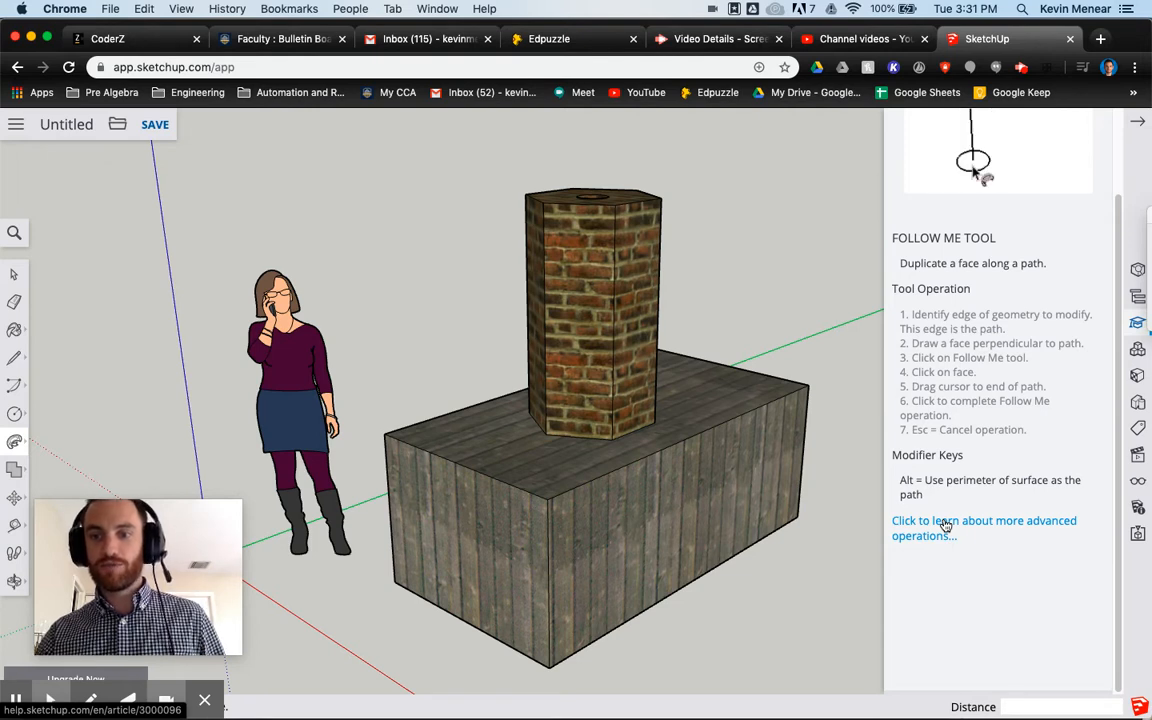
pyautogui.scroll(2, 1033, 415)
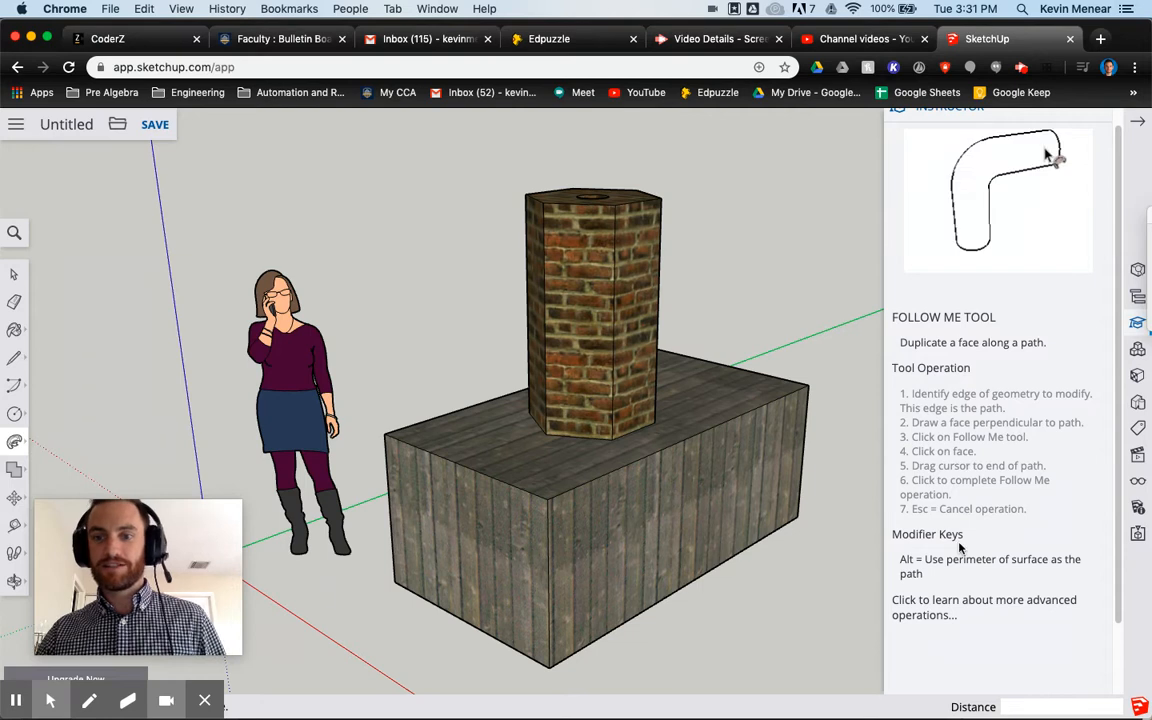
pyautogui.scroll(-2, 950, 505)
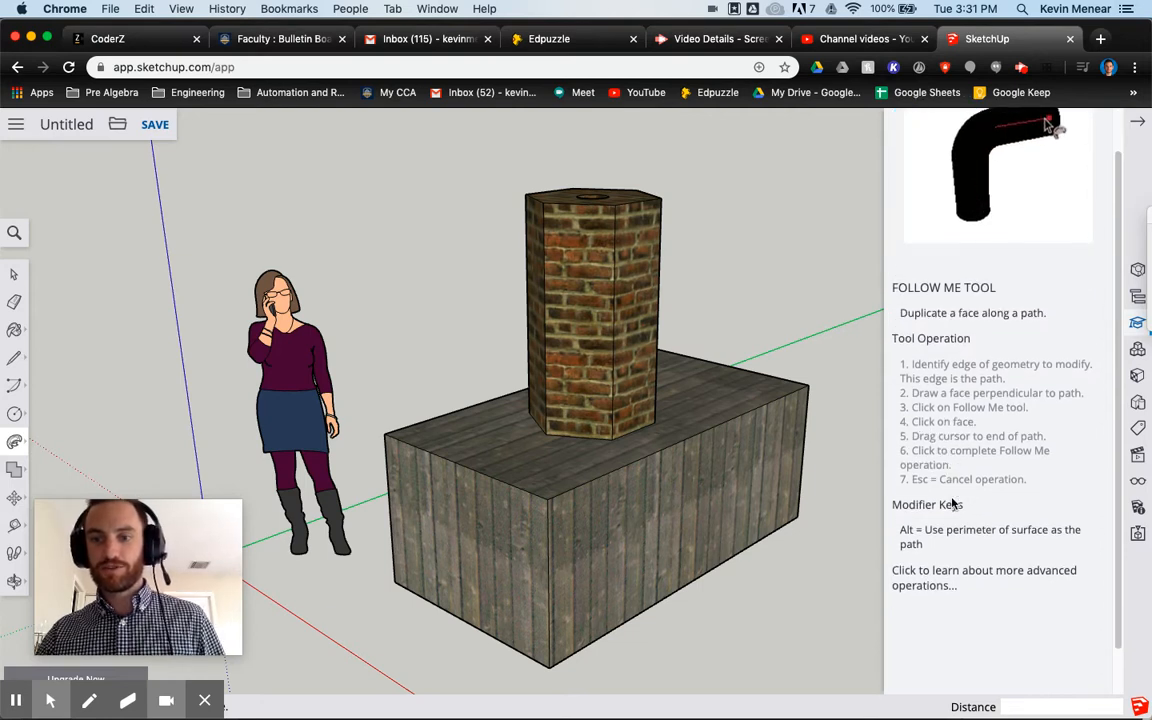
# Step: Open the advanced help article on extruding with Follow Me, skim its video and examples, and return to the model
pyautogui.click(940, 538)
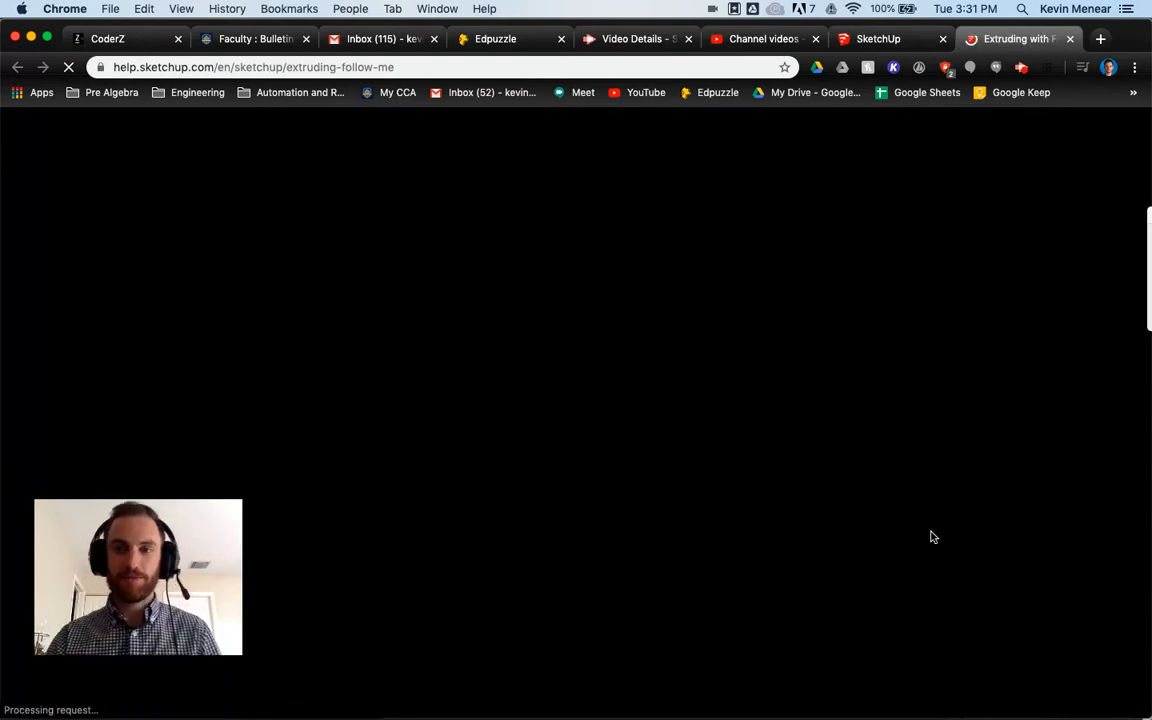
pyautogui.scroll(-3, 753, 381)
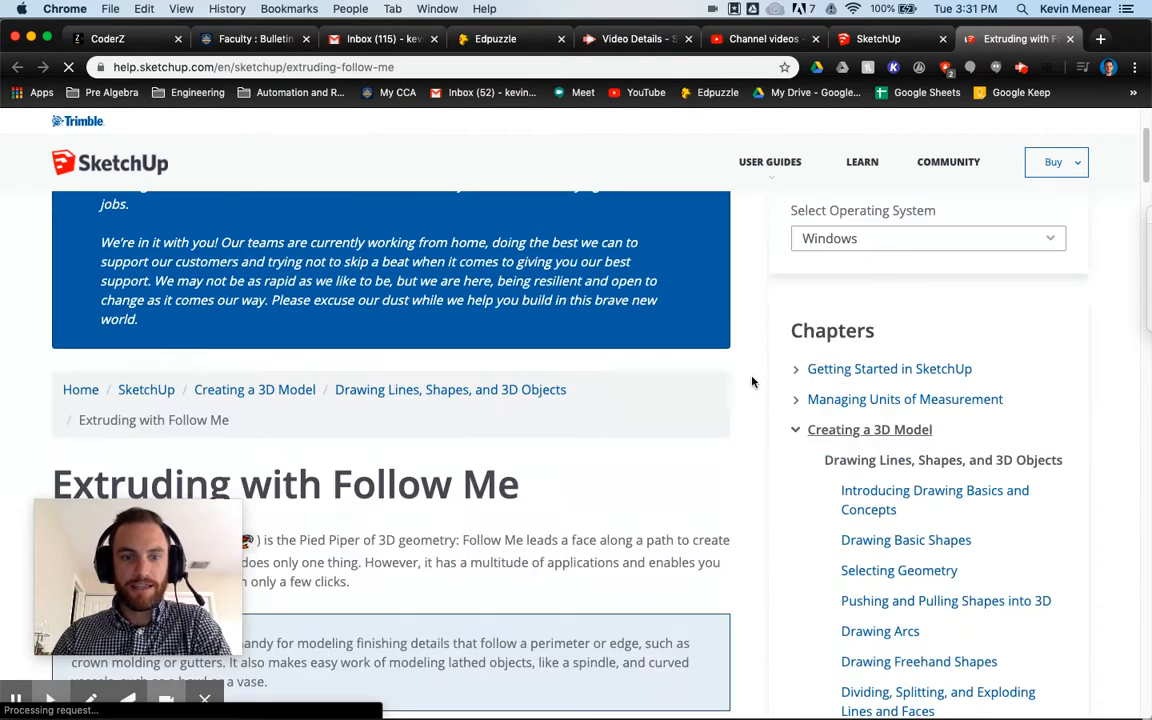
pyautogui.scroll(-5, 753, 381)
pyautogui.scroll(-4, 753, 381)
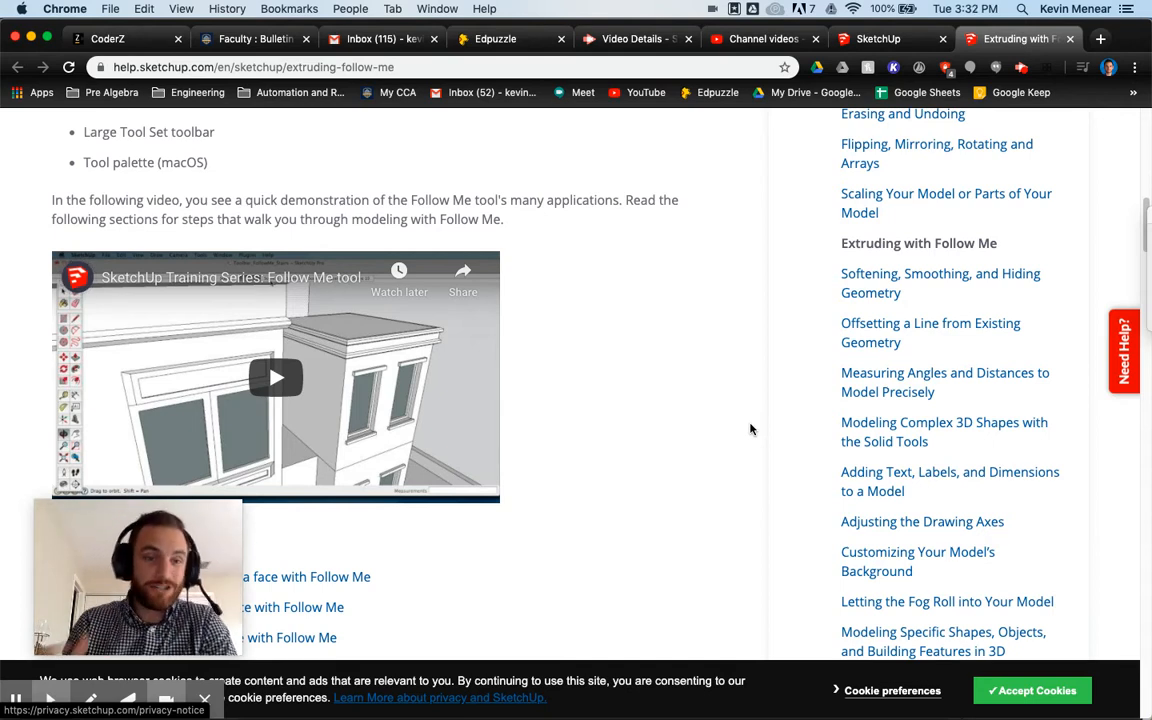
pyautogui.scroll(-1, 730, 445)
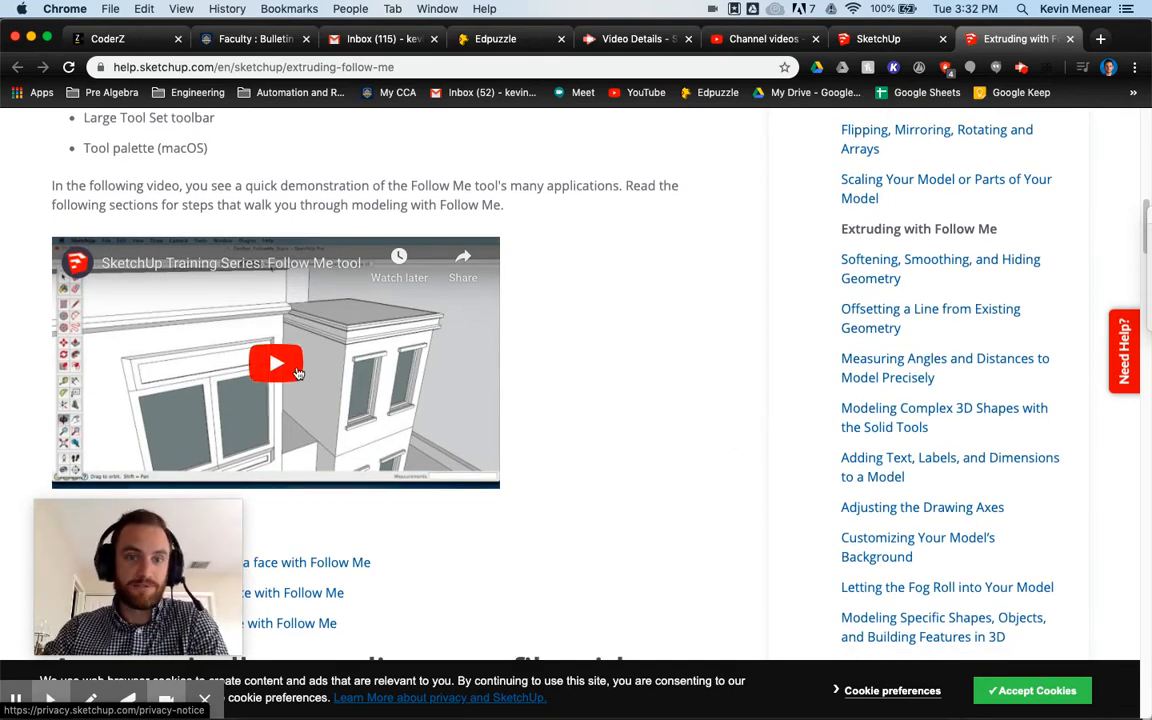
pyautogui.scroll(-1, 581, 405)
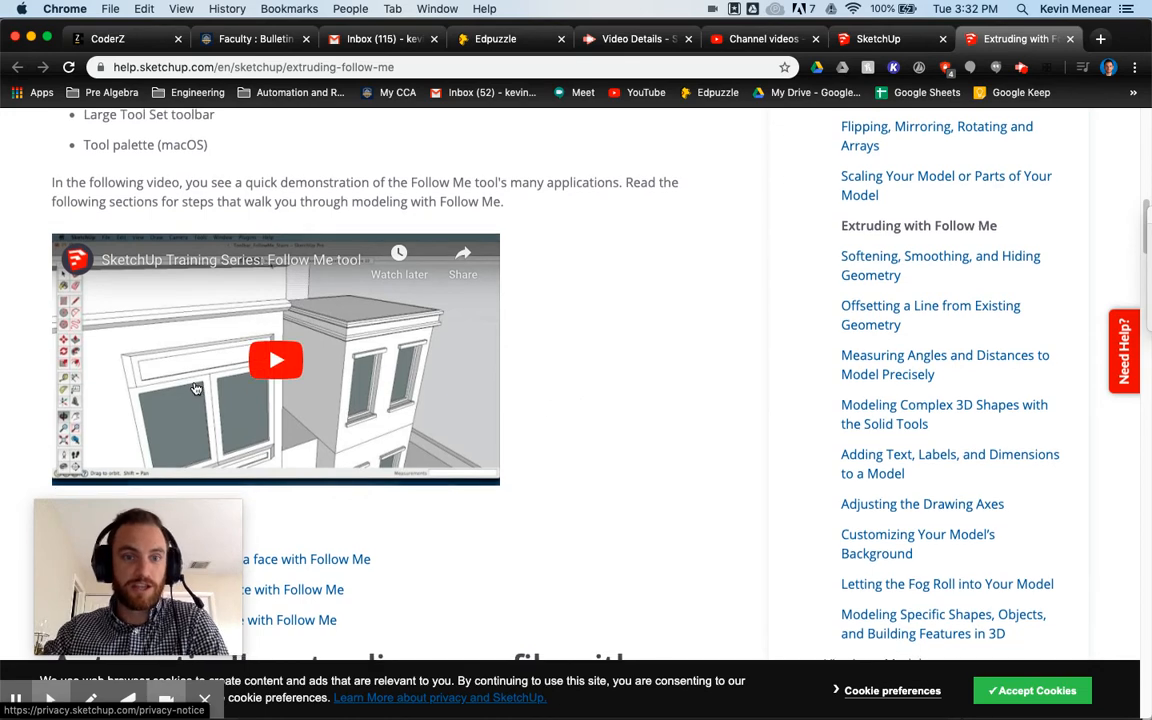
pyautogui.scroll(-5, 338, 408)
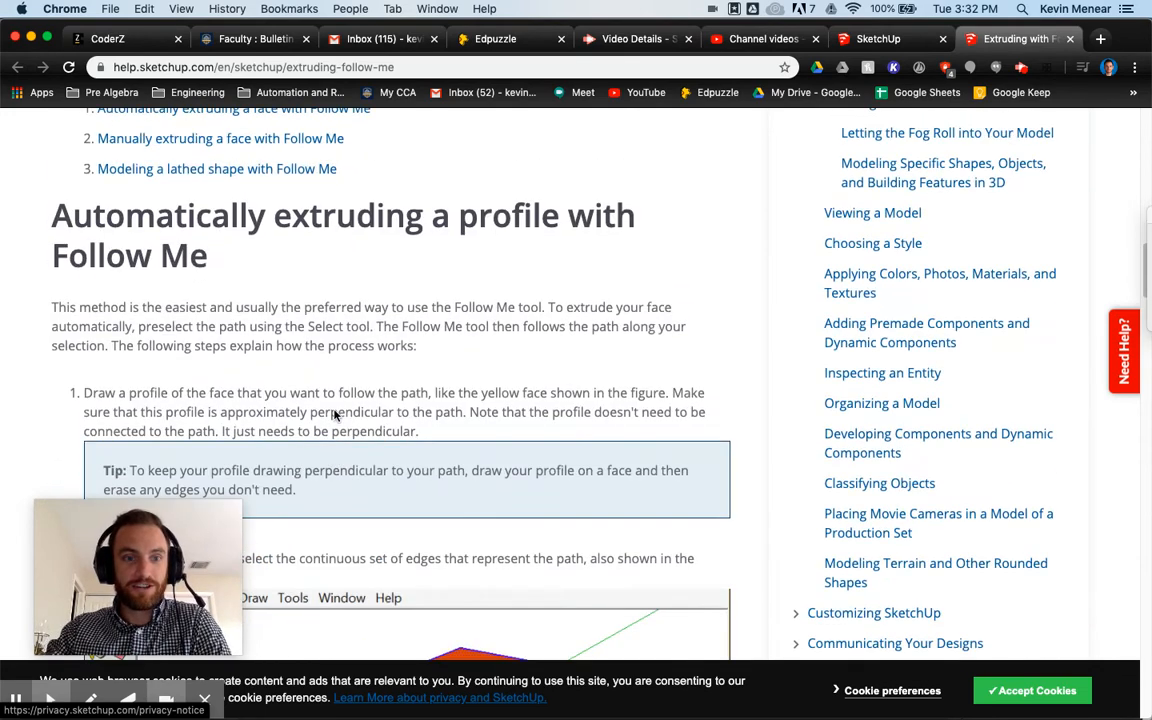
pyautogui.scroll(-15, 430, 398)
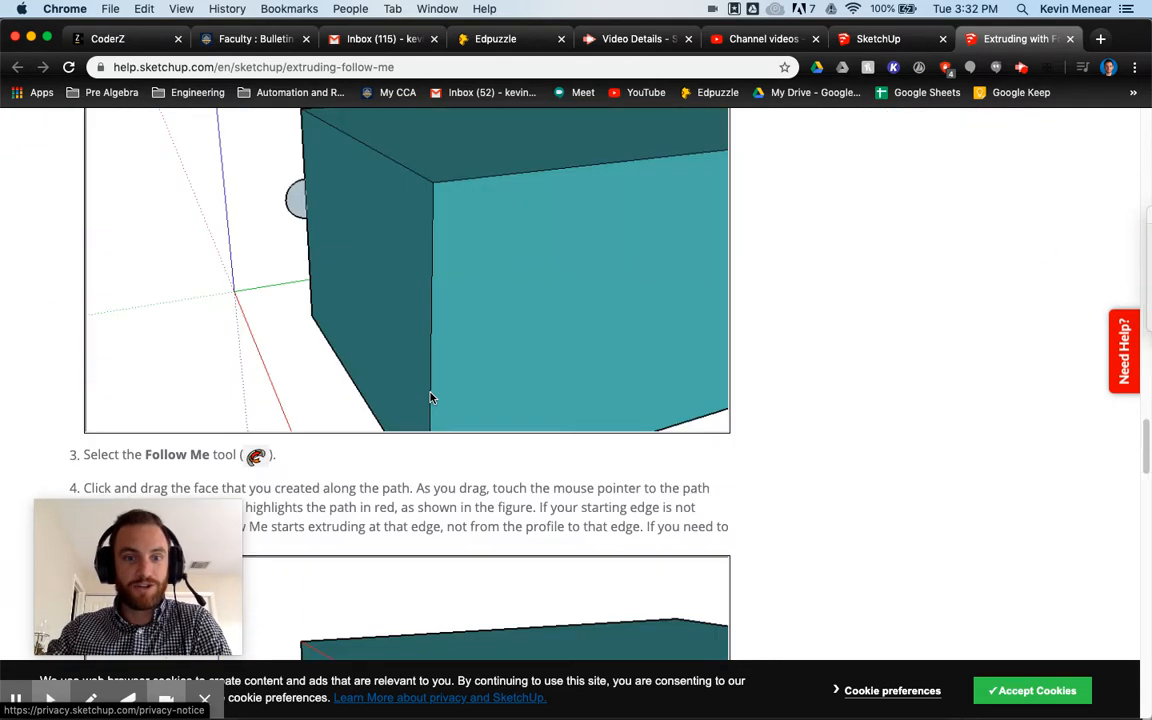
pyautogui.scroll(-10, 430, 398)
pyautogui.scroll(-1, 430, 397)
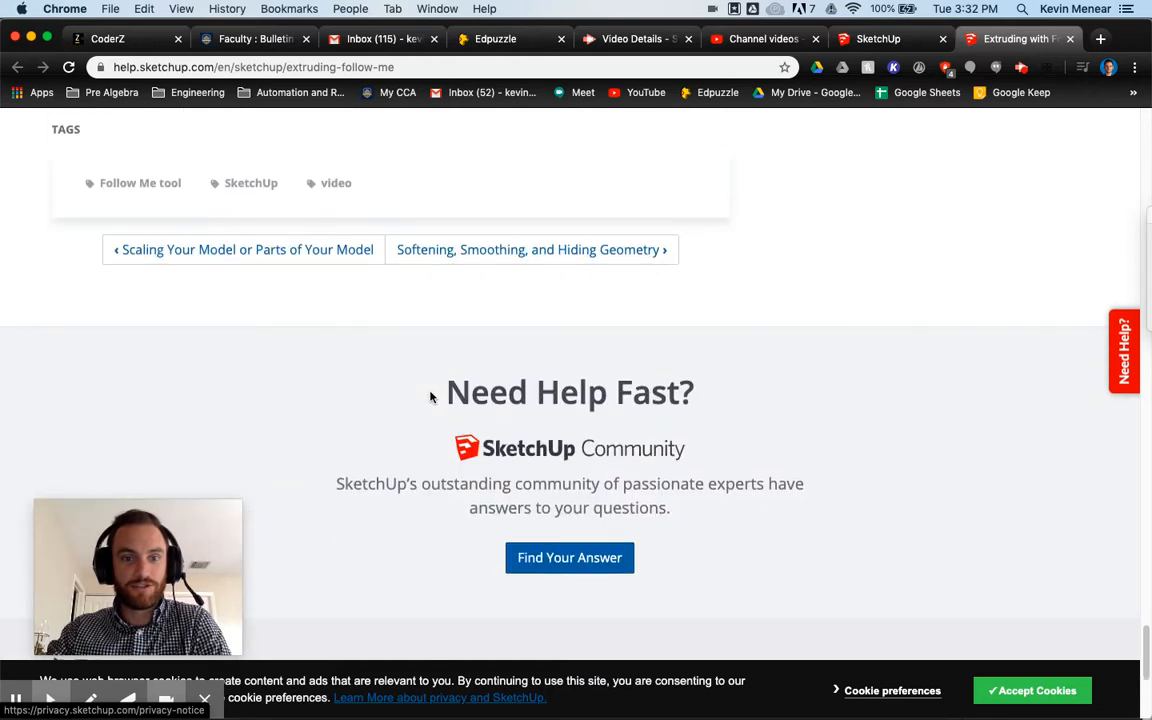
pyautogui.scroll(15, 430, 395)
pyautogui.scroll(-5, 430, 393)
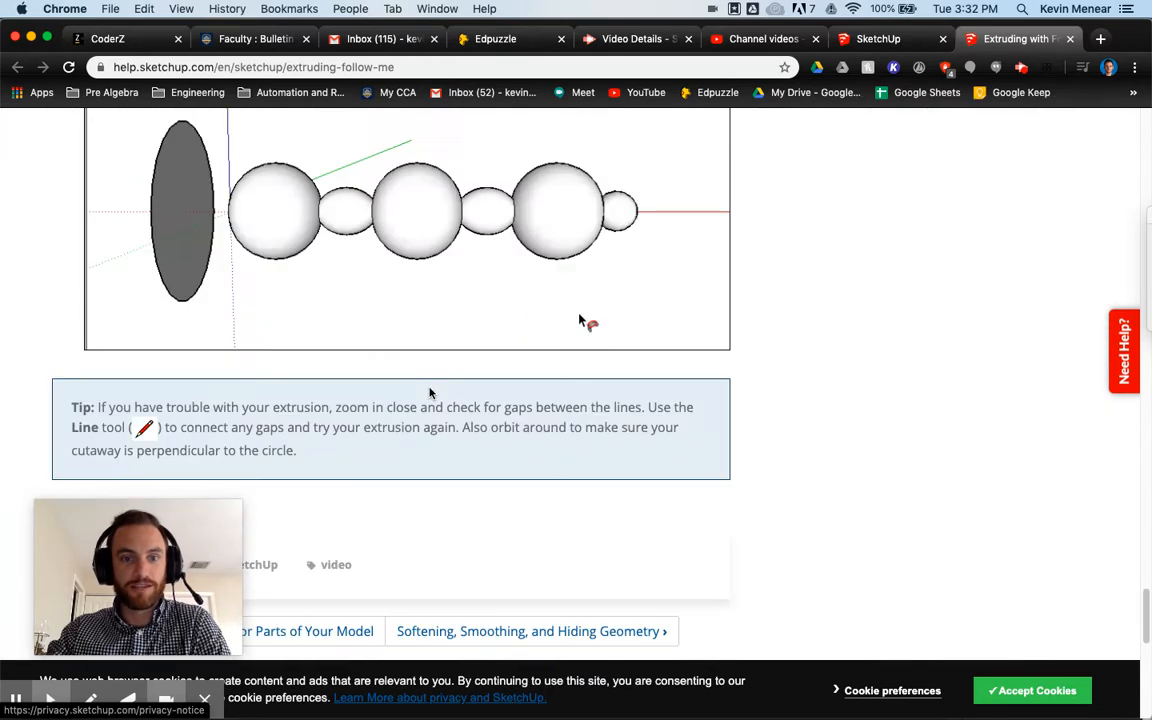
pyautogui.scroll(20, 398, 222)
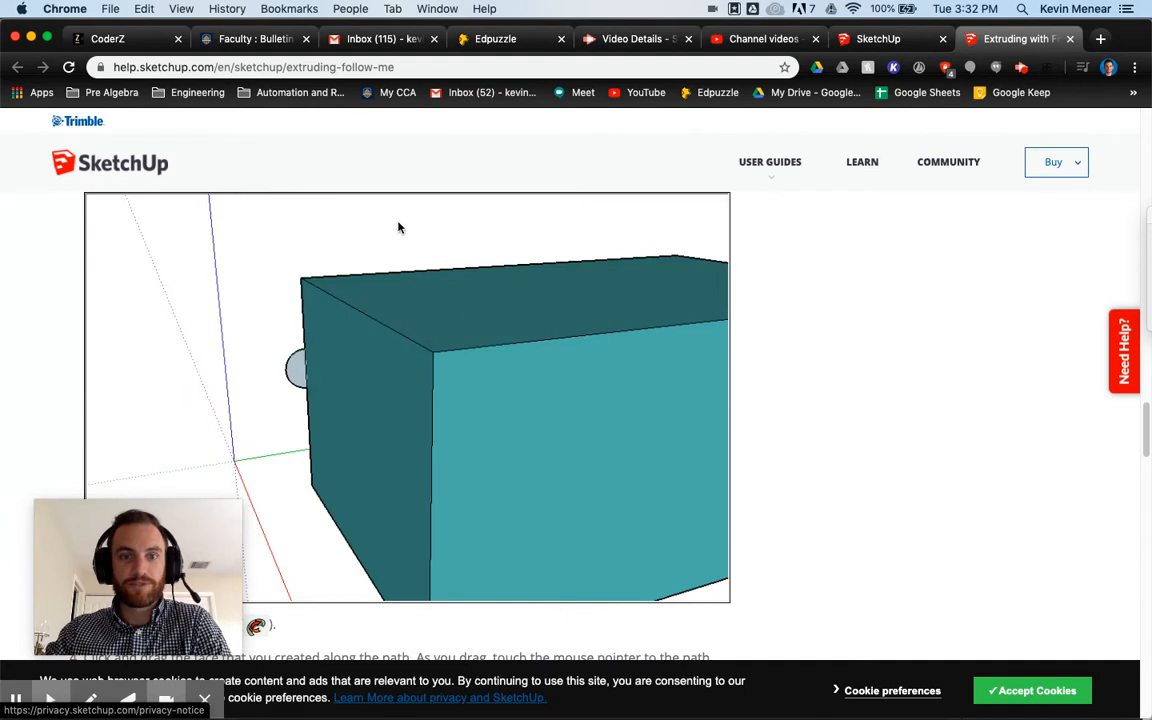
pyautogui.scroll(10, 399, 222)
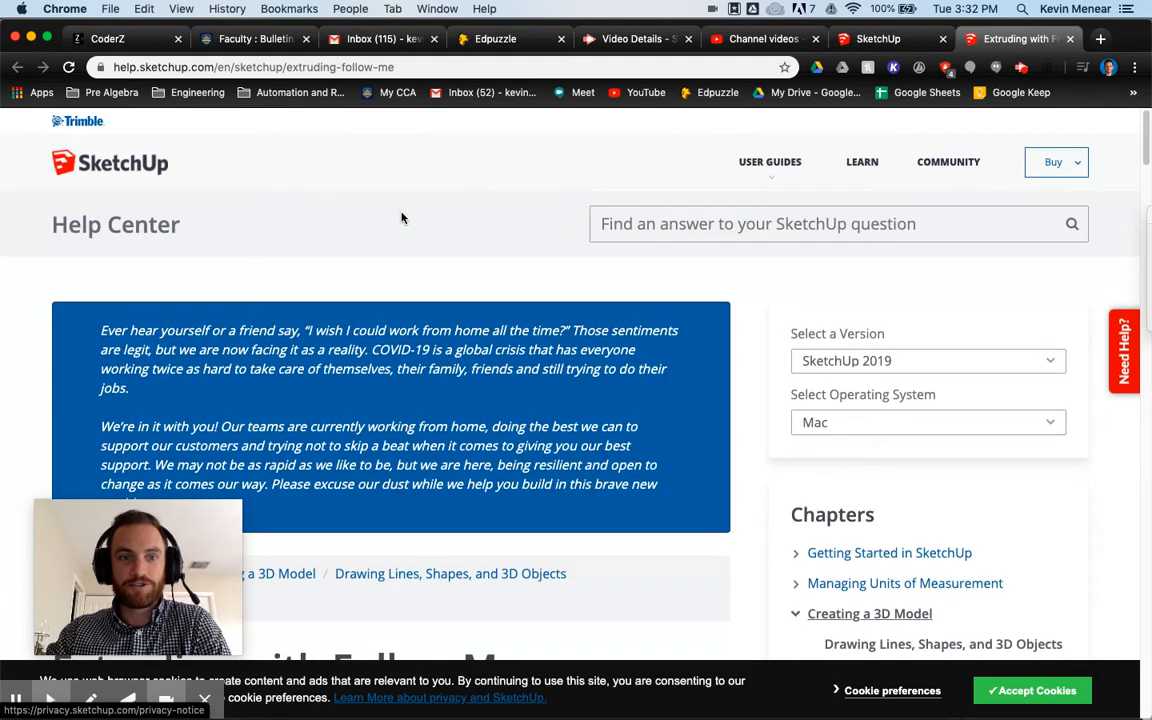
pyautogui.click(1071, 39)
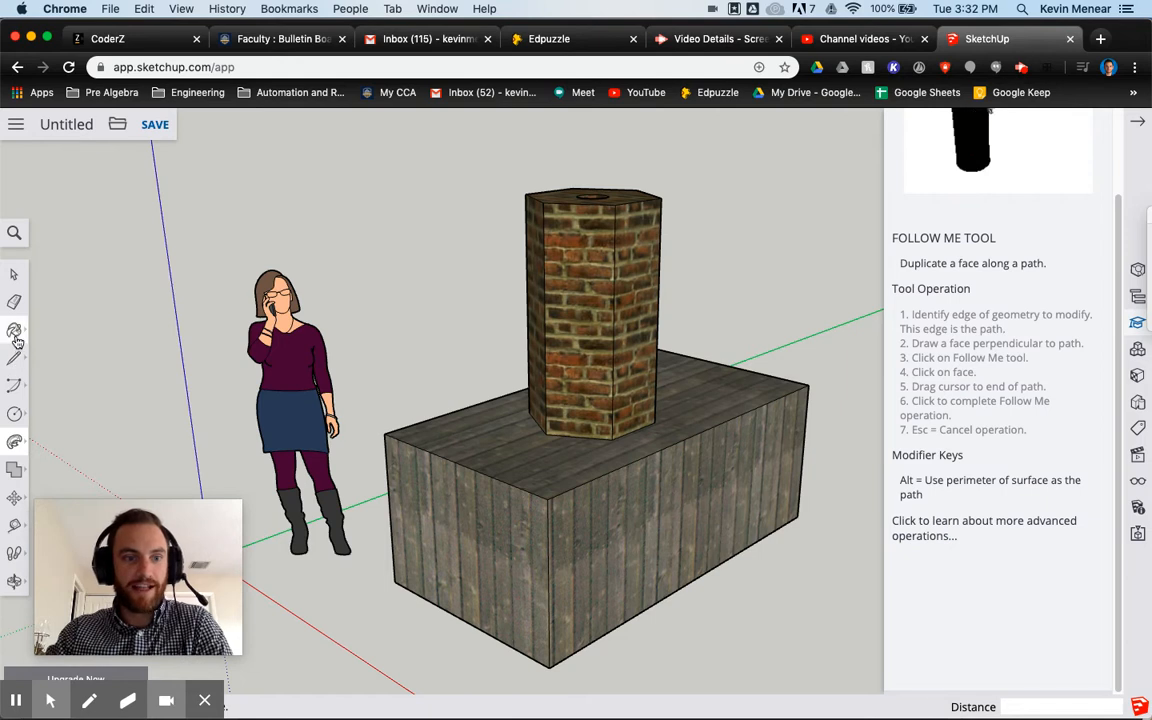
# Step: Display the Instructor guidance for the Line tool and for the Push/Pull tool
pyautogui.click(10, 364)
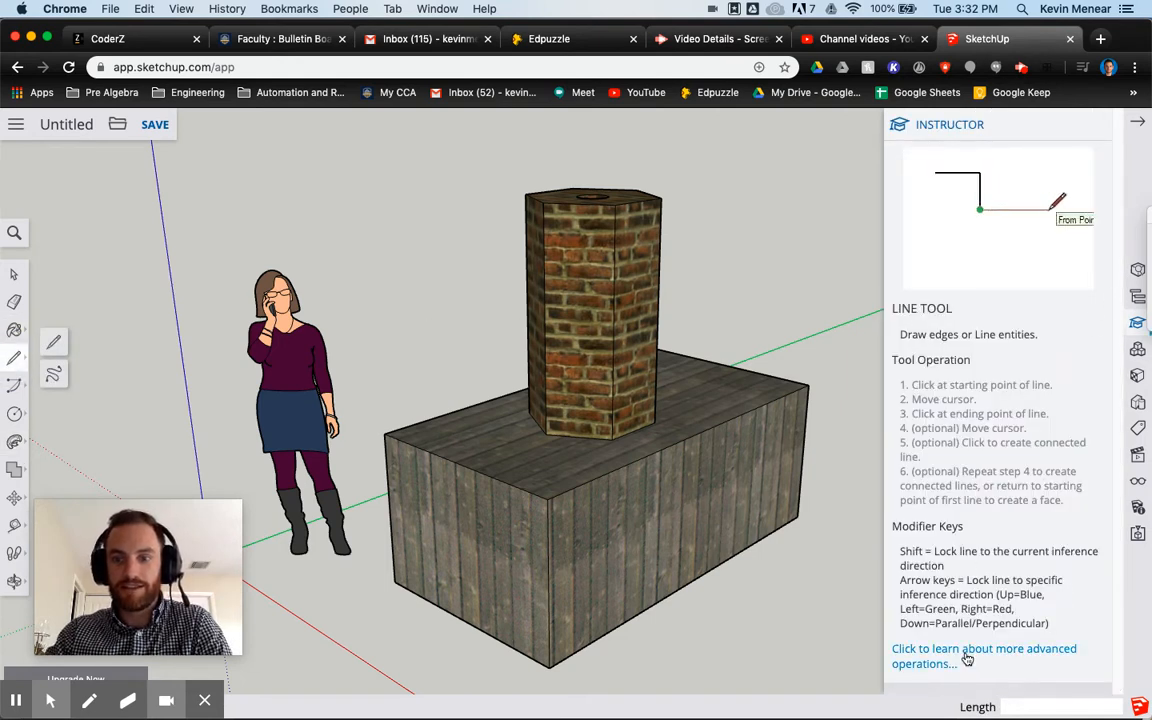
pyautogui.click(17, 446)
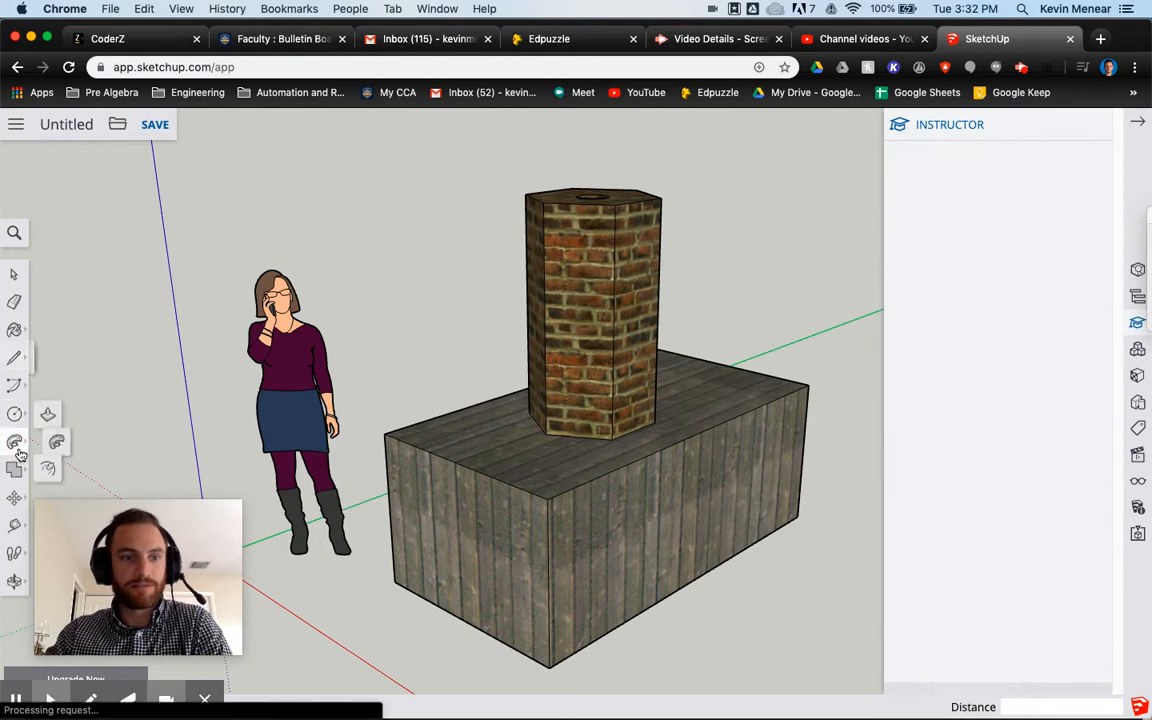
pyautogui.click(54, 412)
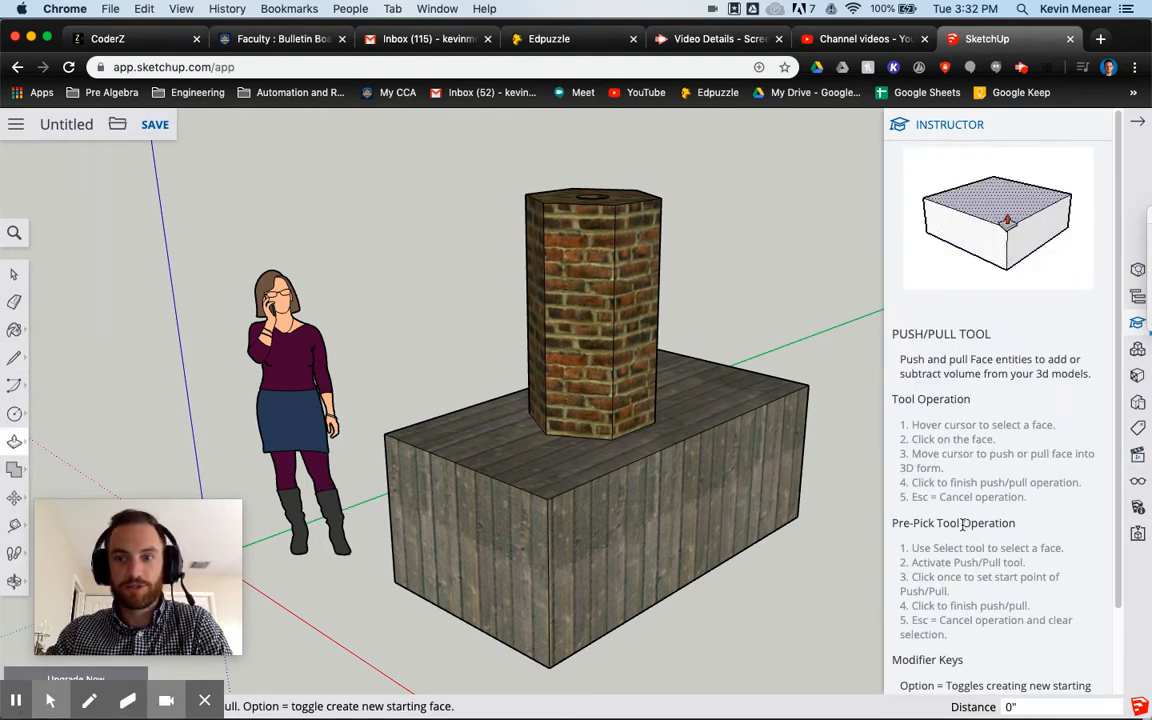
# Step: Open the advanced help article on pushing and pulling shapes into 3D, skim its sections, and return to the Push/Pull guidance
pyautogui.scroll(-2, 962, 524)
pyautogui.click(997, 667)
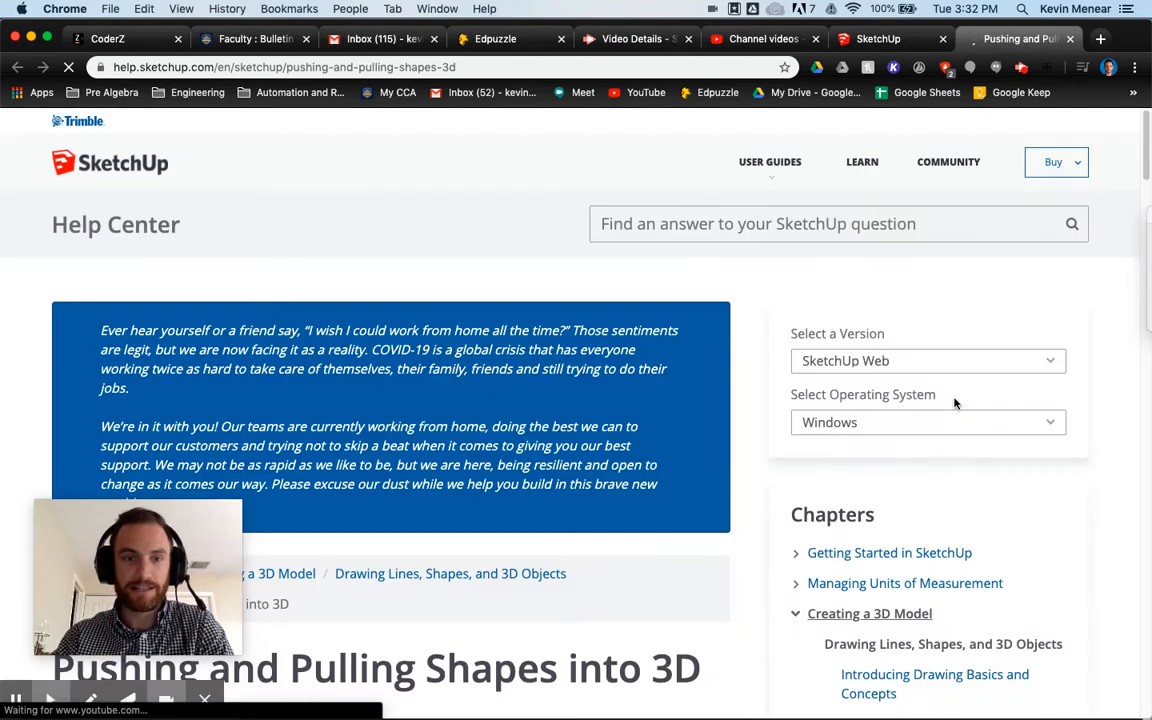
pyautogui.scroll(-10, 625, 393)
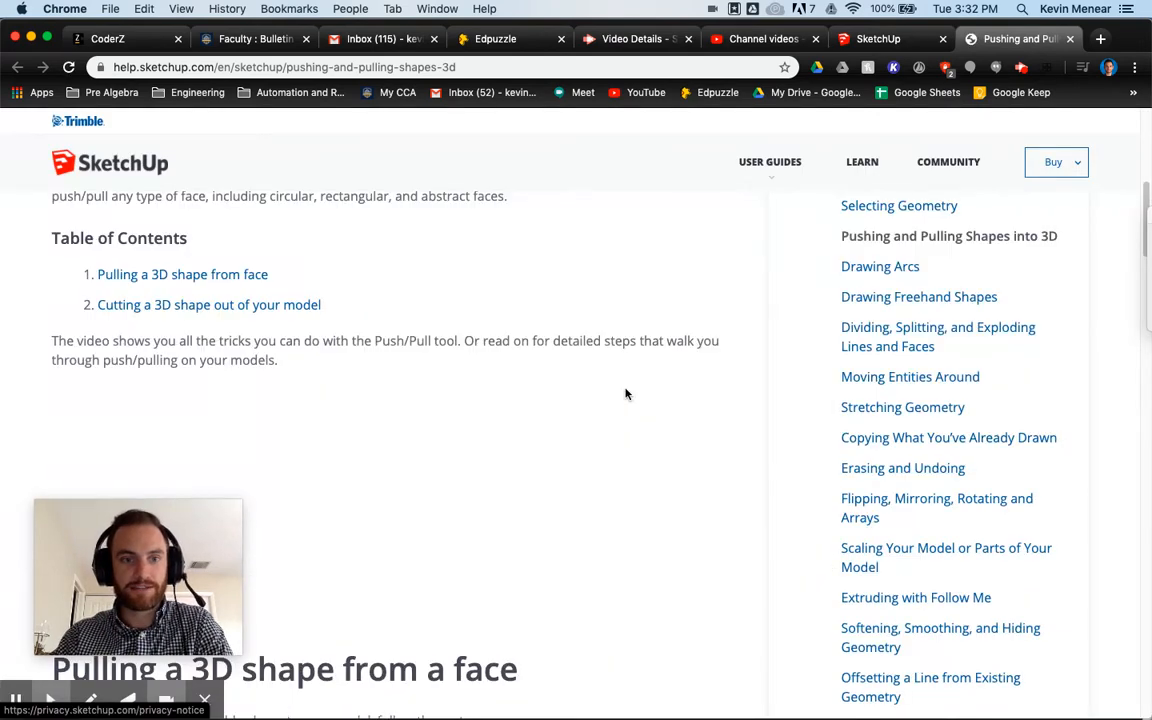
pyautogui.scroll(-3, 625, 393)
pyautogui.scroll(-15, 578, 441)
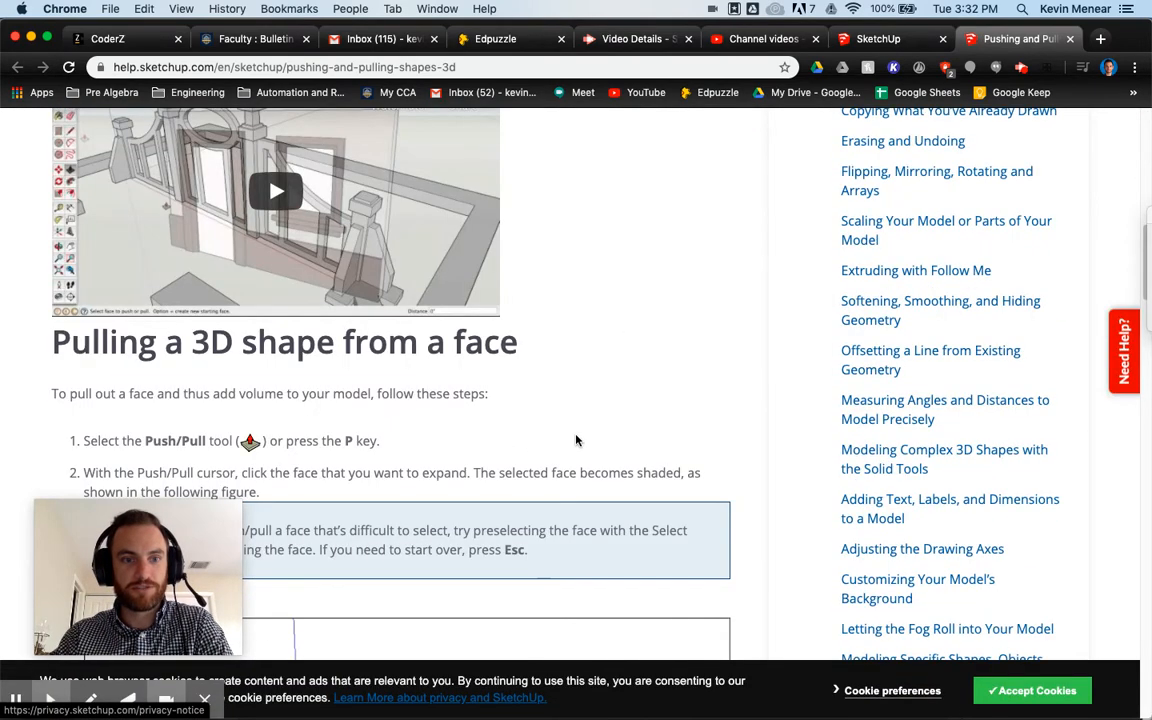
pyautogui.scroll(-20, 578, 441)
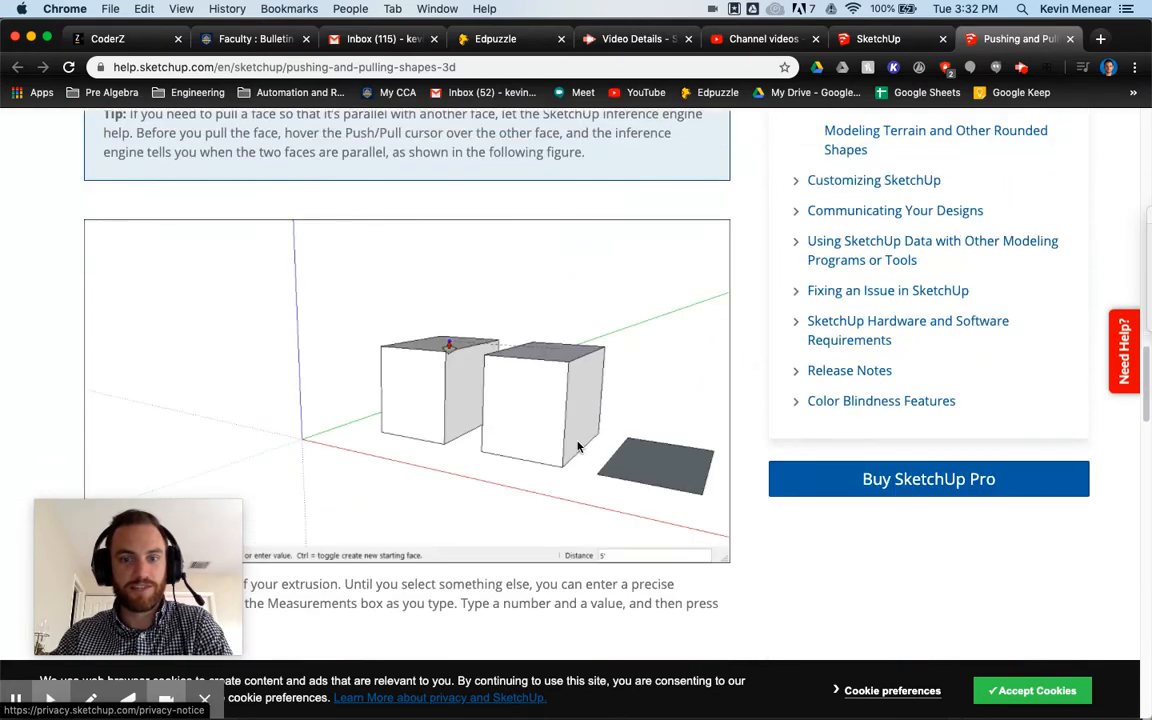
pyautogui.scroll(-10, 578, 447)
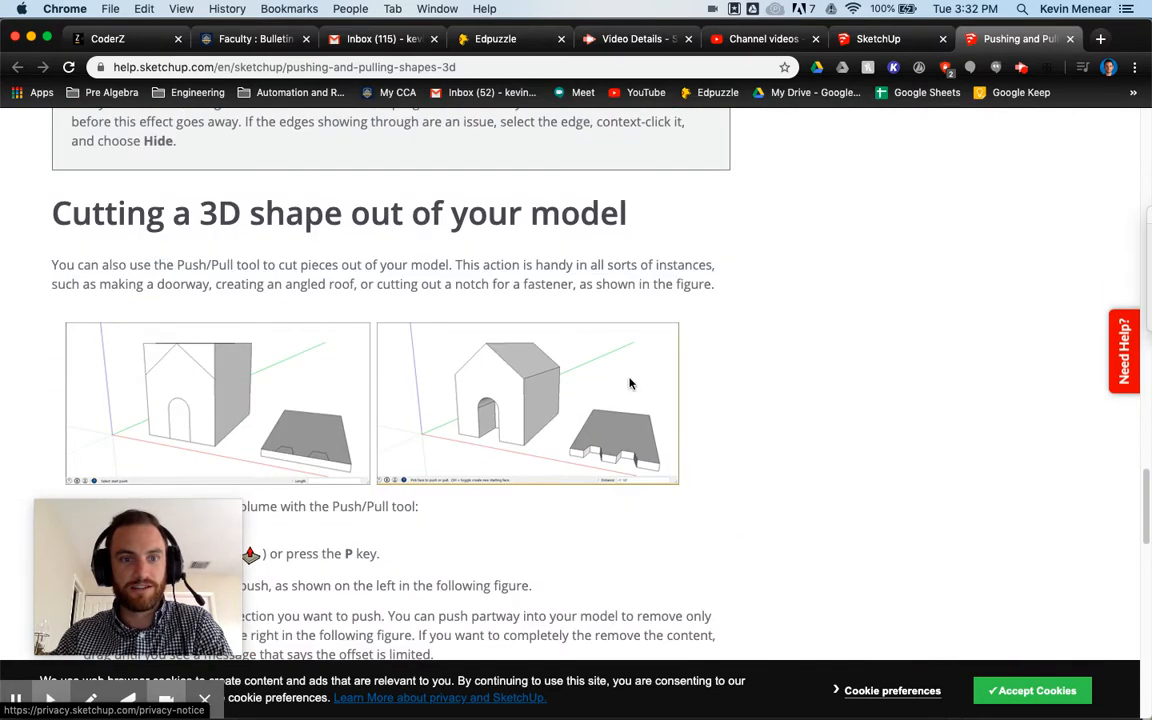
pyautogui.scroll(-5, 700, 430)
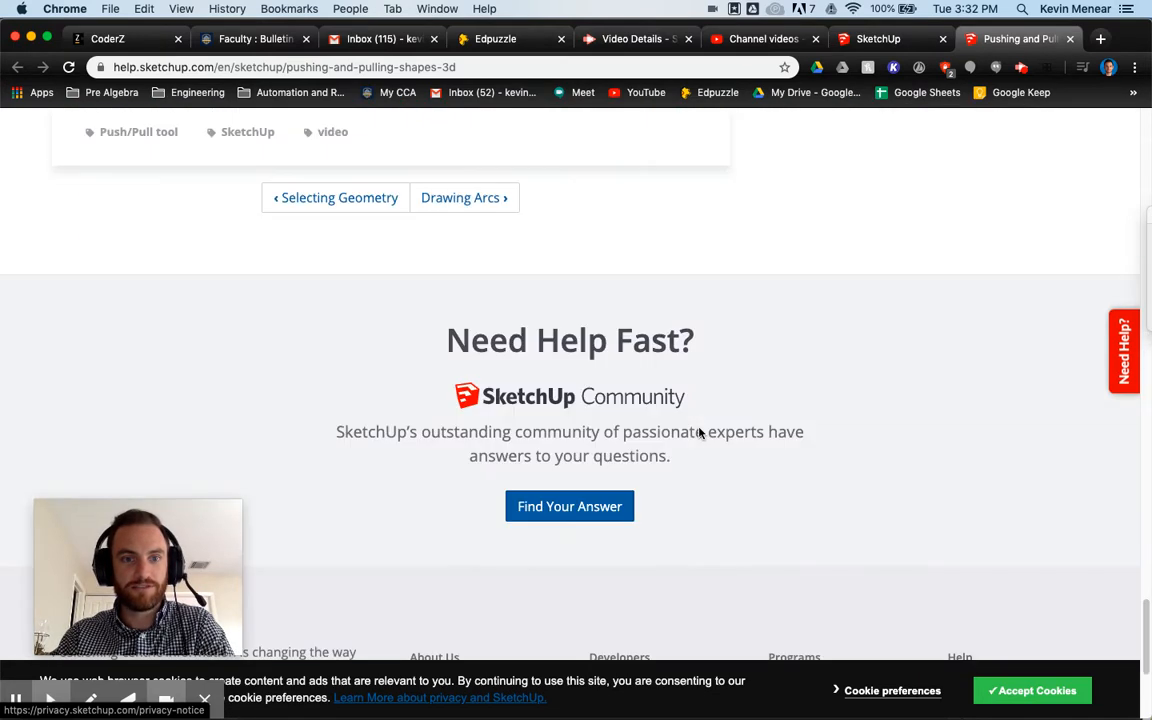
pyautogui.scroll(5, 699, 428)
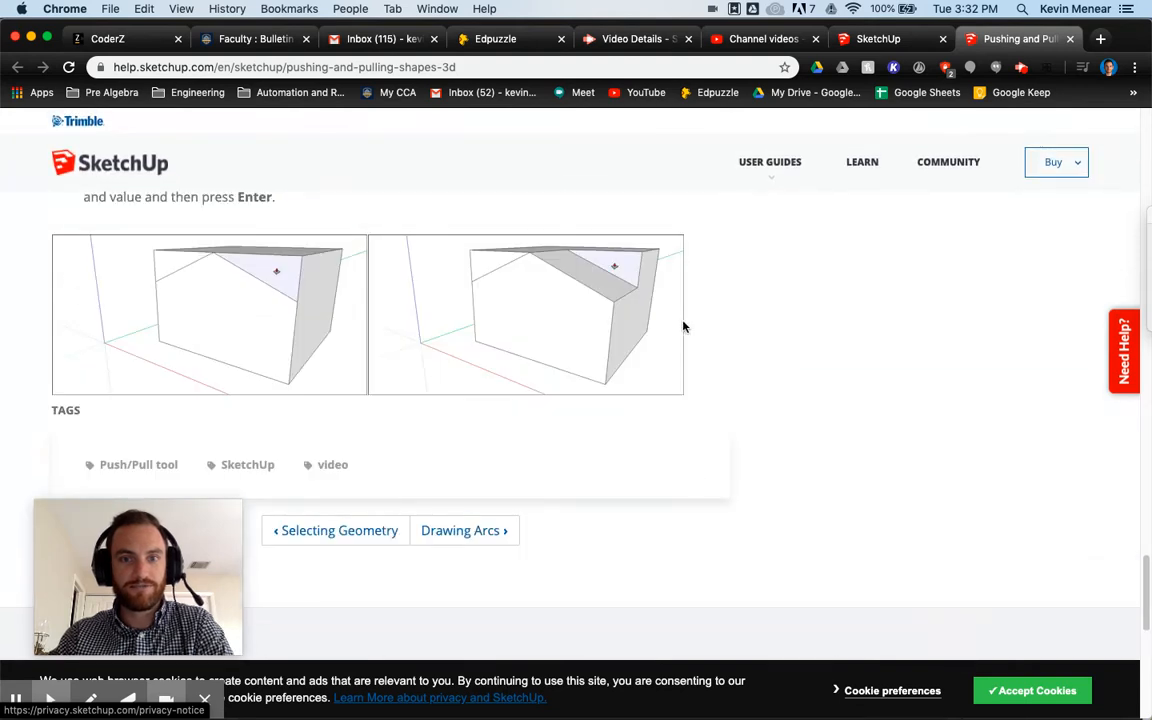
pyautogui.scroll(20, 684, 326)
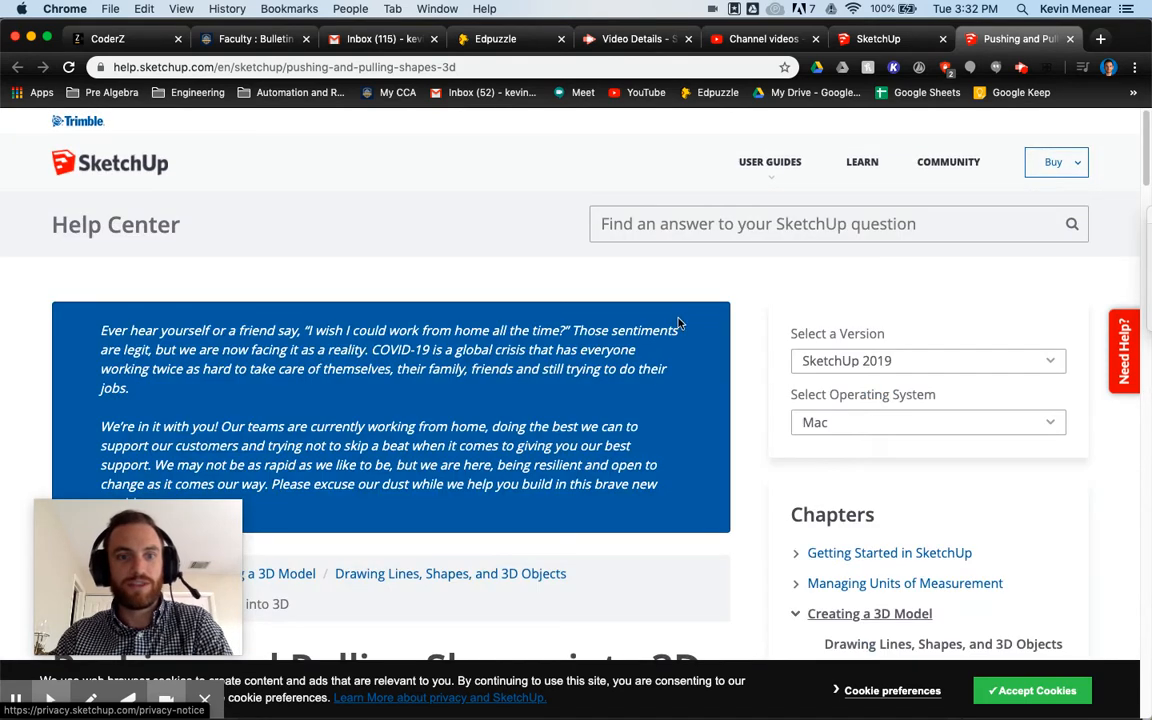
pyautogui.click(1071, 39)
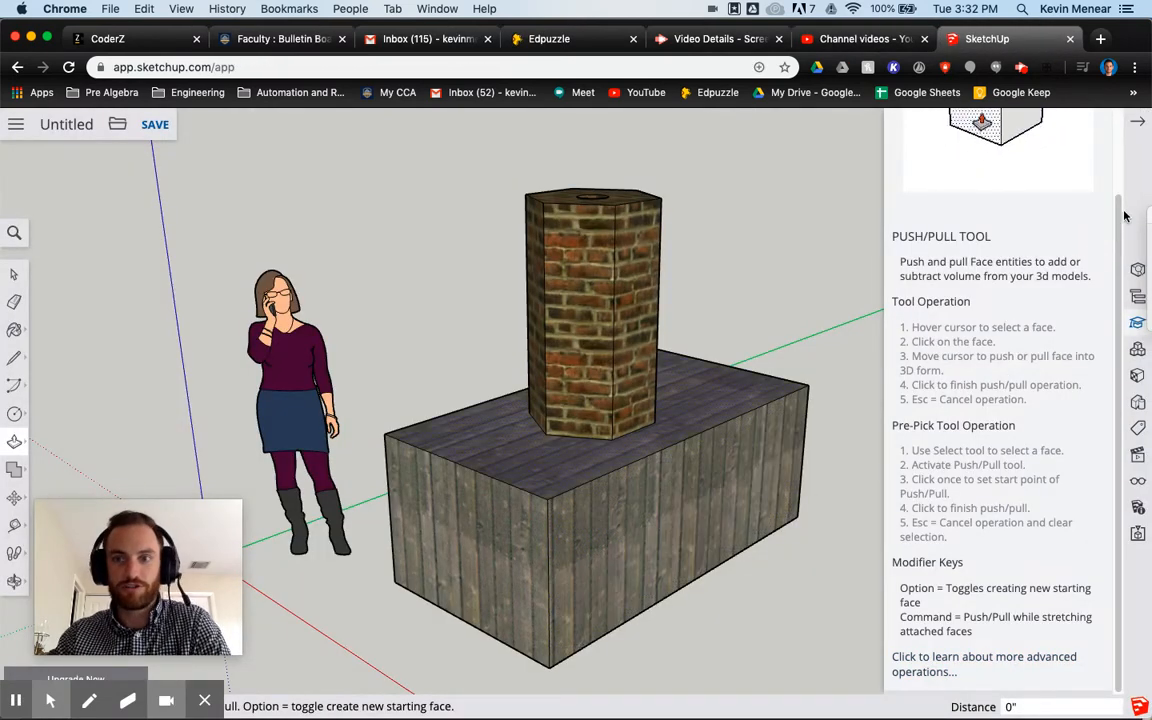
pyautogui.scroll(2, 951, 244)
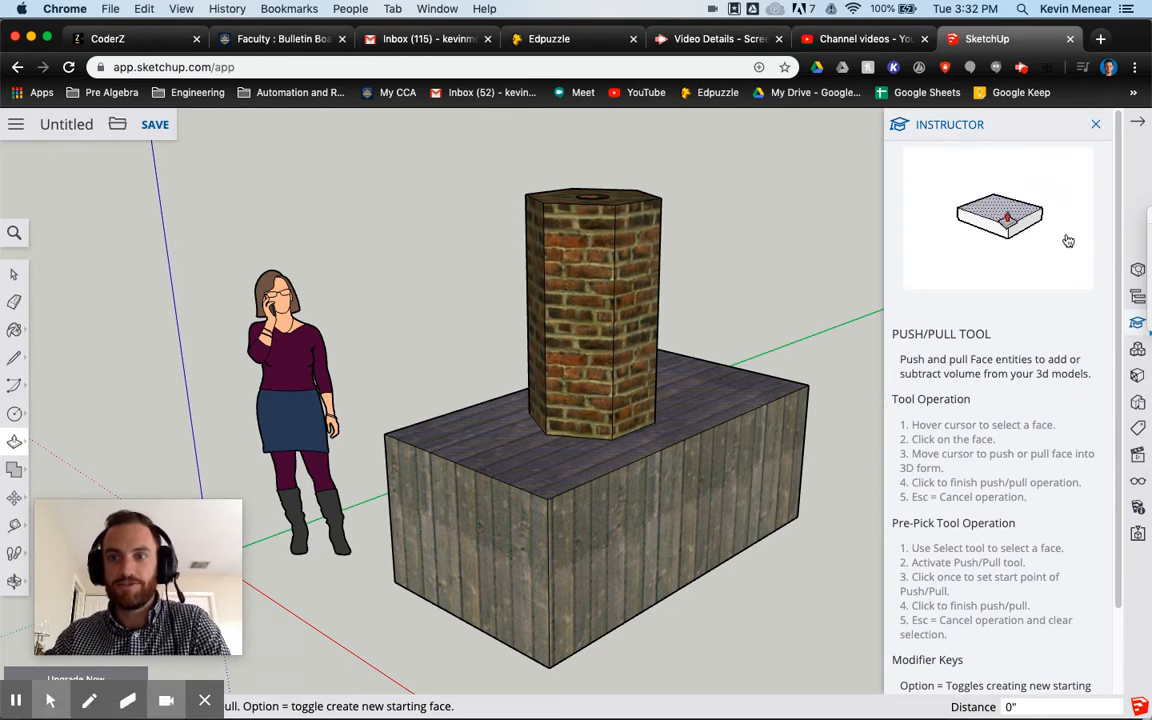
# Step: Read through the remaining Push/Pull guidance, including the modifier keys, and close the Instructor
pyautogui.scroll(-2, 905, 500)
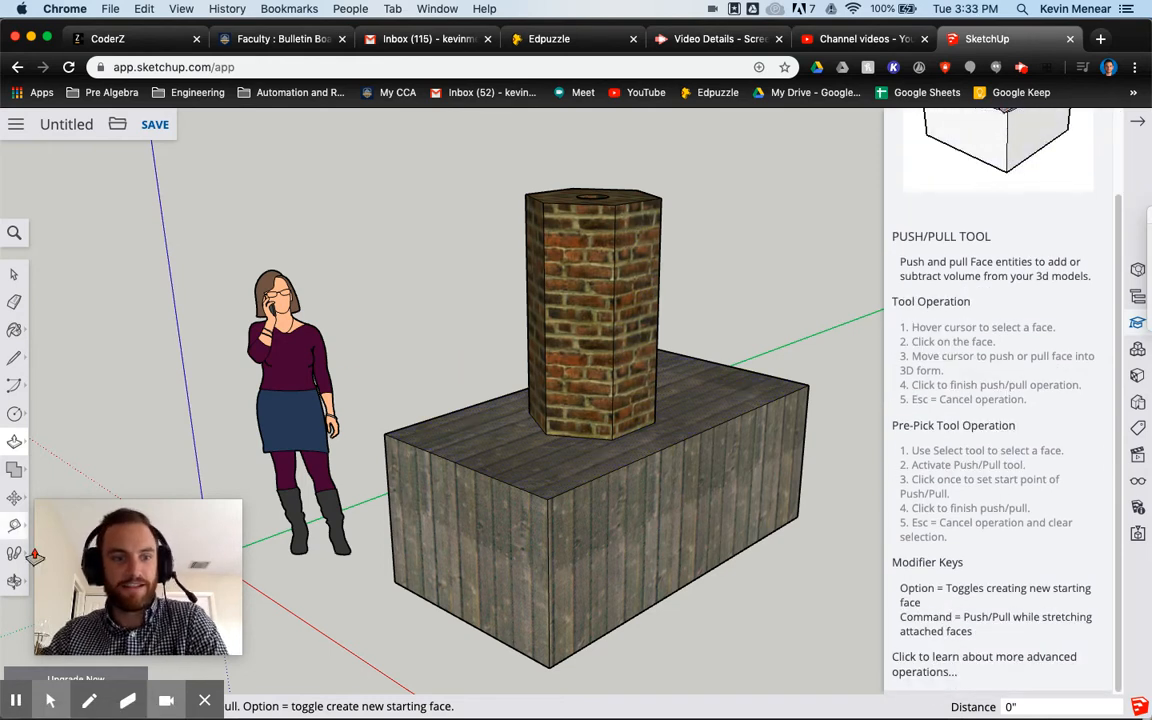
pyautogui.scroll(2, 972, 607)
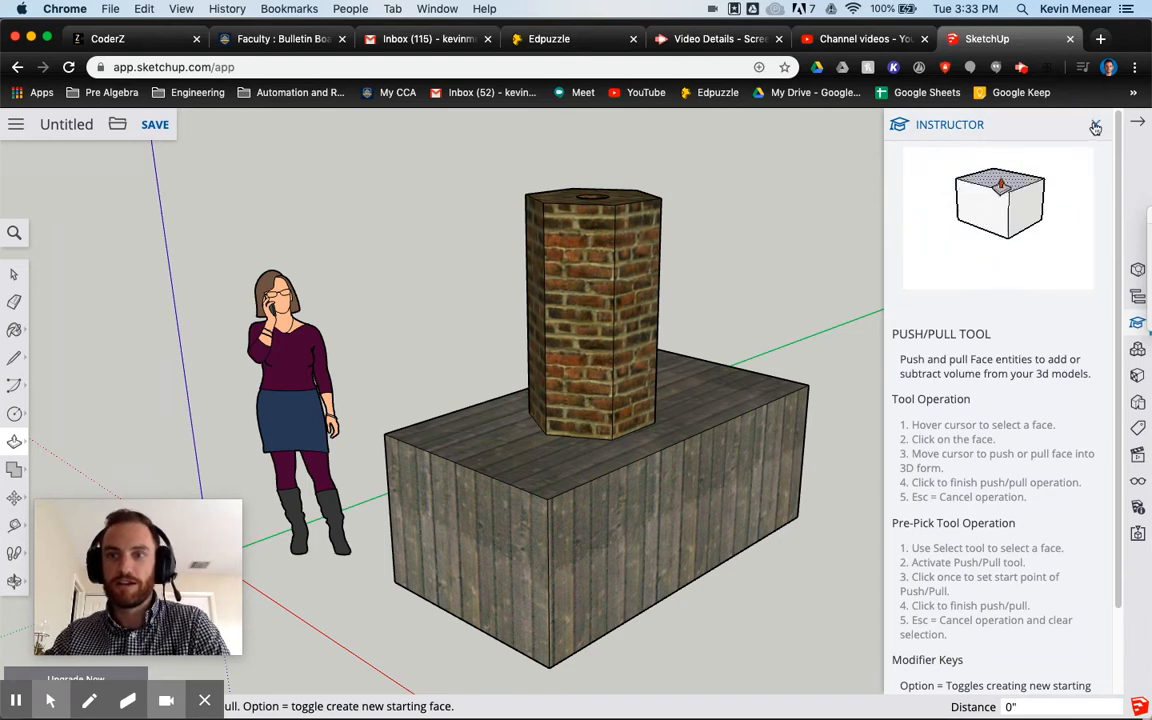
pyautogui.click(1094, 126)
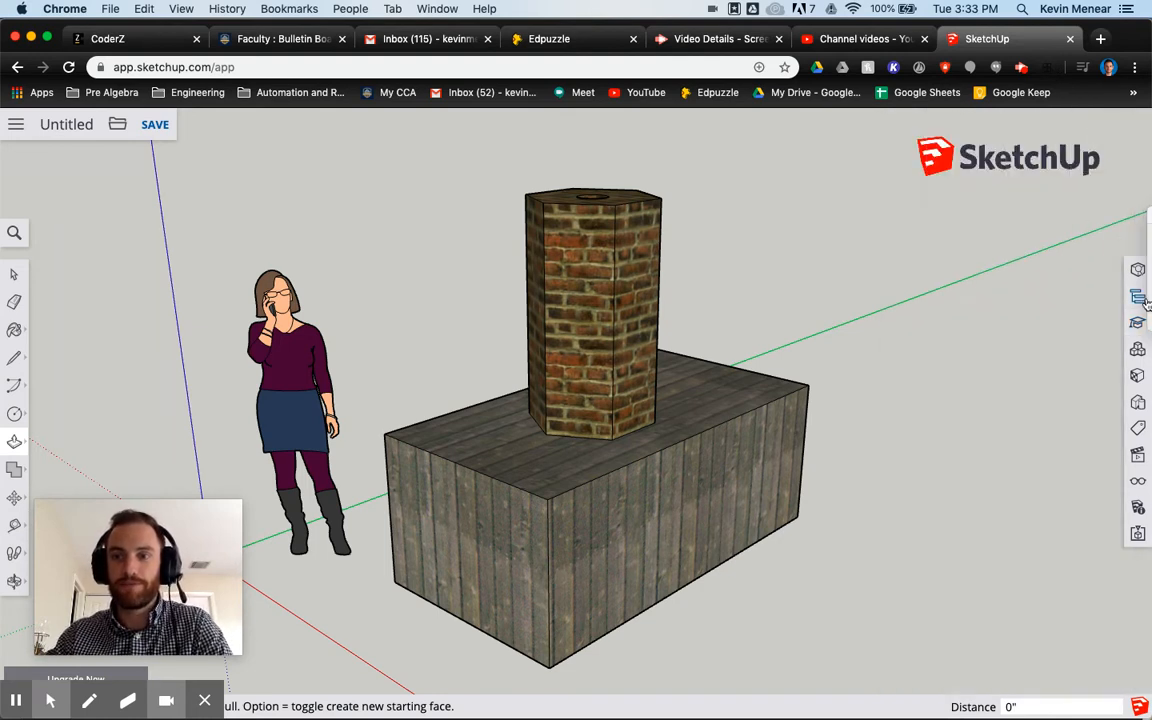
# Step: Browse the Assorted Styles collection and try the Generic CAD and PSO Cursive styles on the model
pyautogui.click(14, 274)
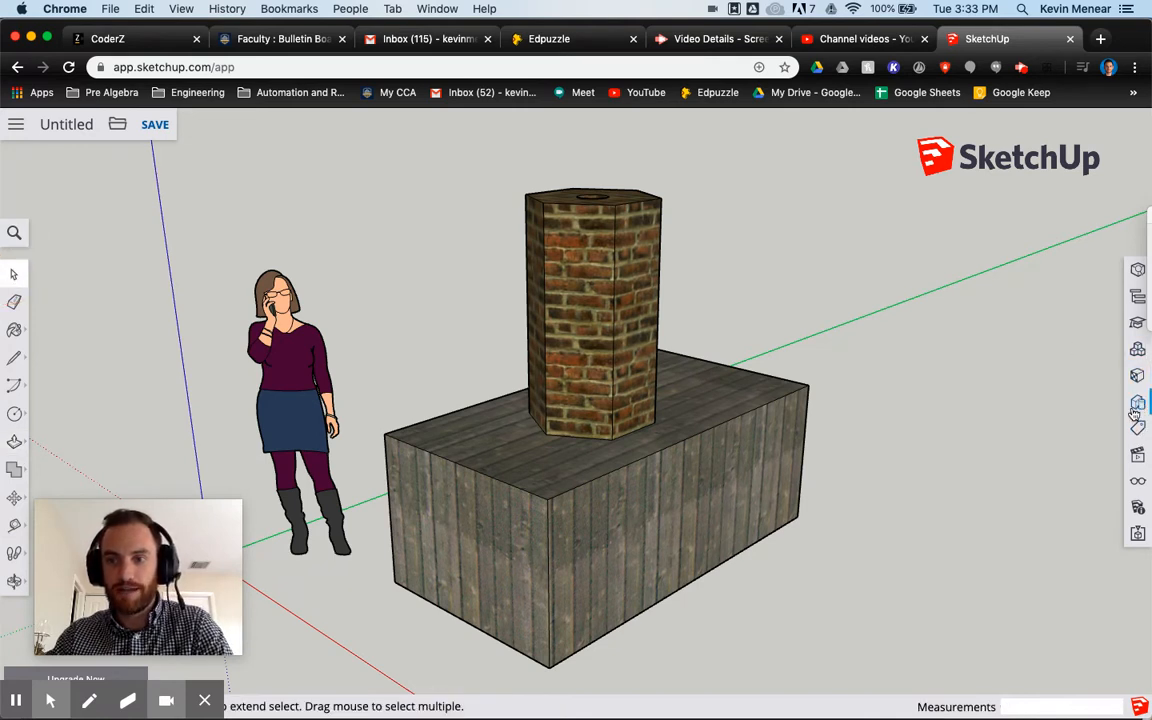
pyautogui.click(1137, 404)
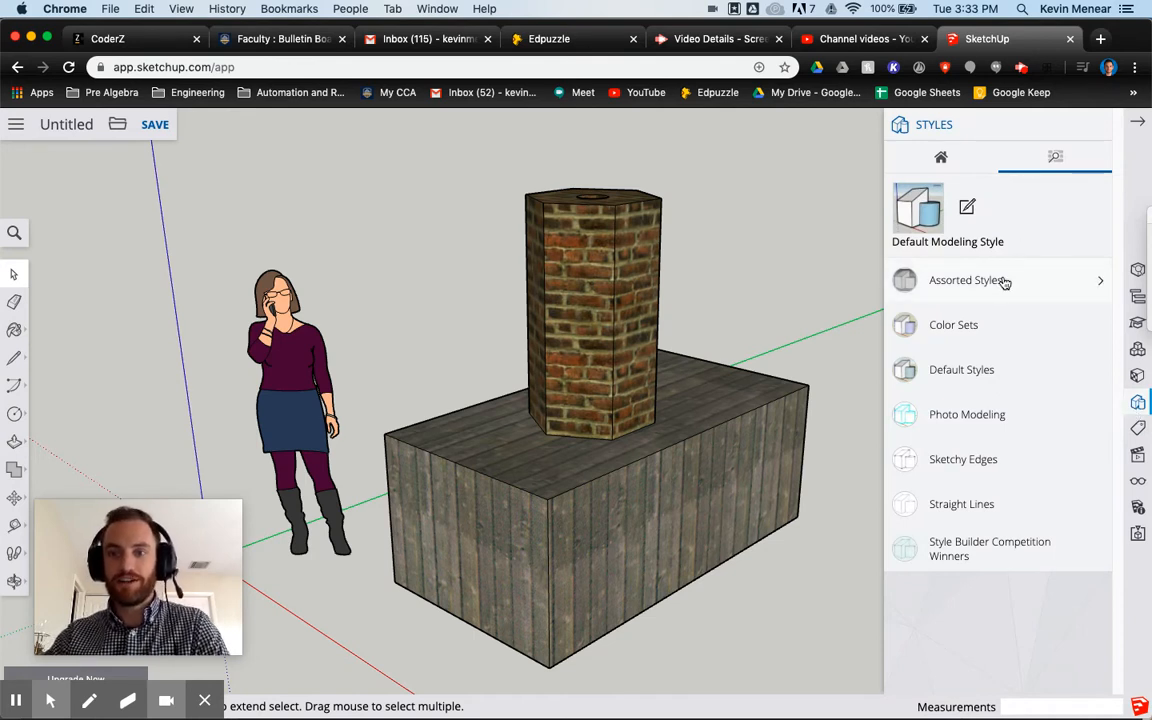
pyautogui.click(1099, 282)
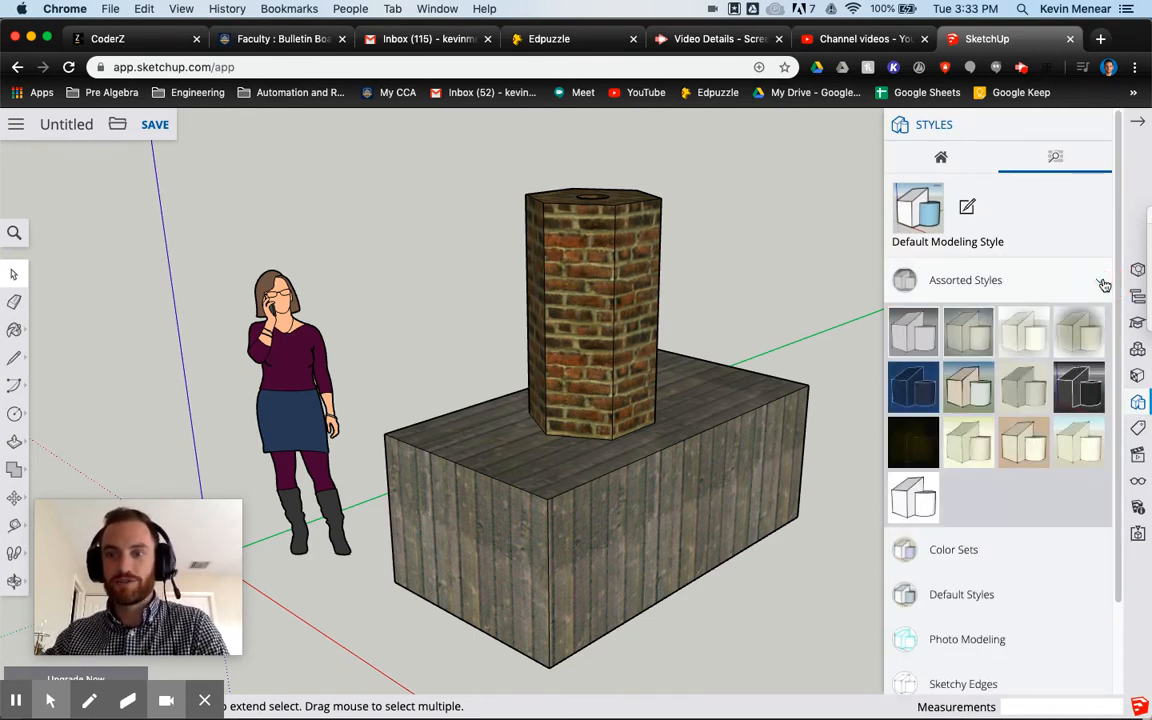
pyautogui.click(1087, 393)
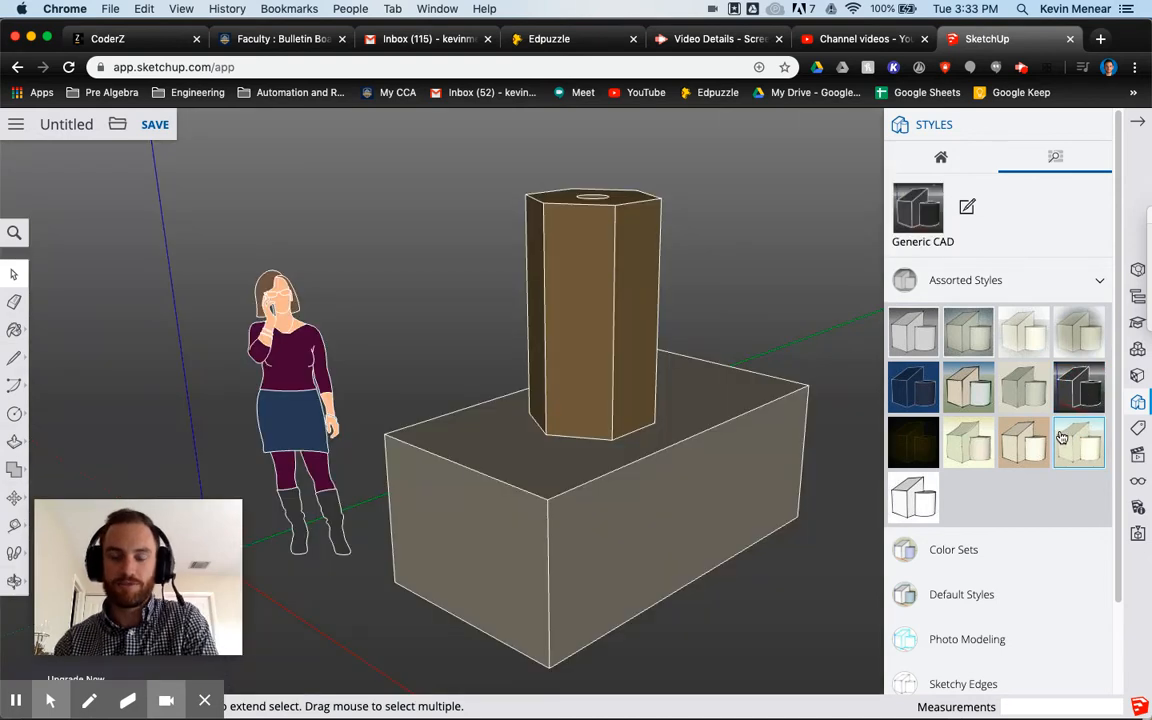
pyautogui.click(917, 334)
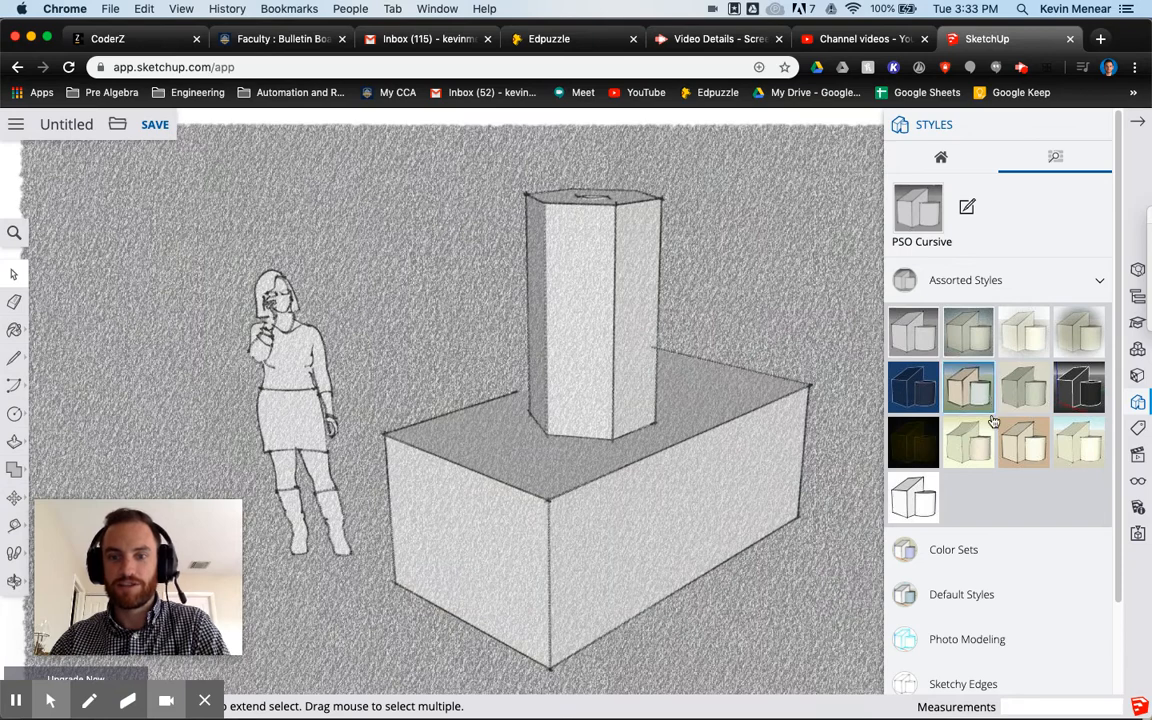
# Step: Try the Hand Drafted with Mask style from the Style Builder Competition Winners collection on the model
pyautogui.click(1101, 287)
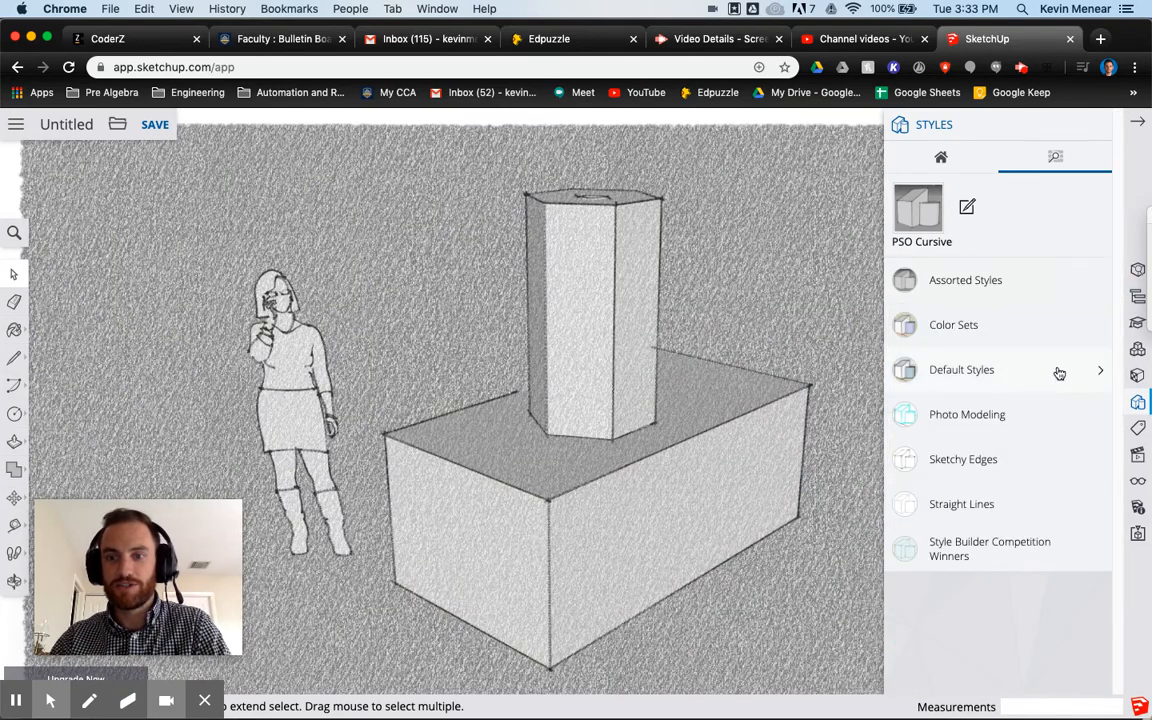
pyautogui.click(1100, 552)
pyautogui.click(923, 611)
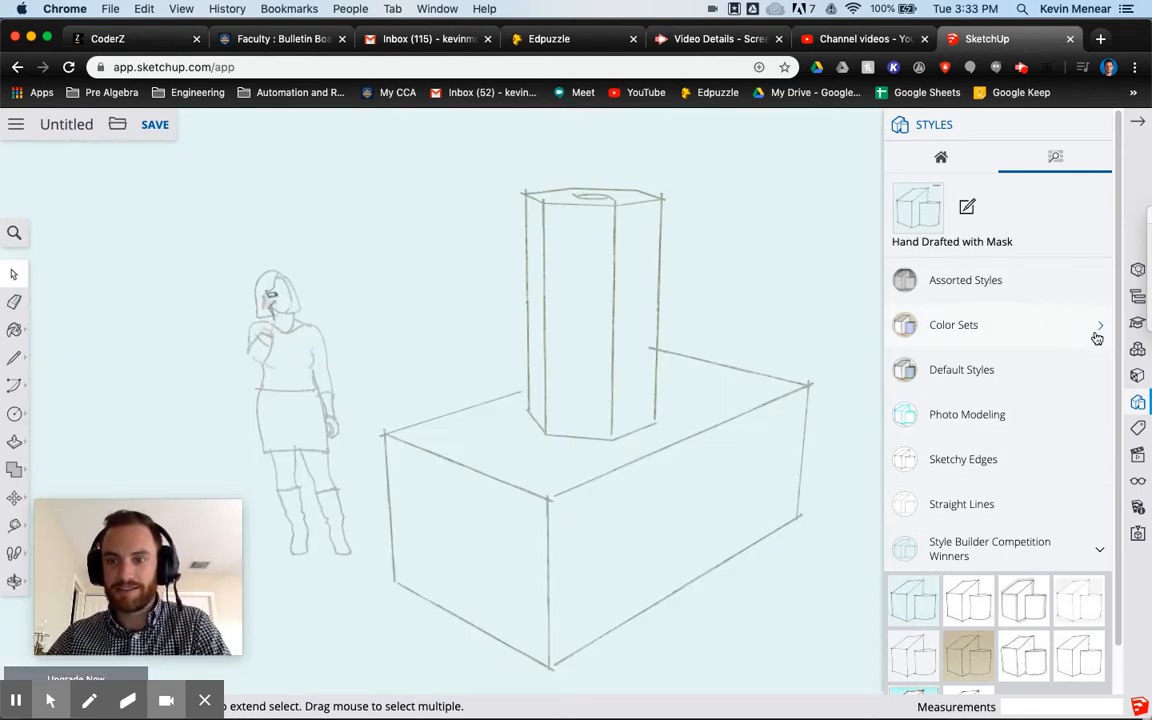
# Step: Try the Simple Style, Wireframe and 3D Printing Style from the Default Styles collection, and collapse that collection
pyautogui.click(1100, 370)
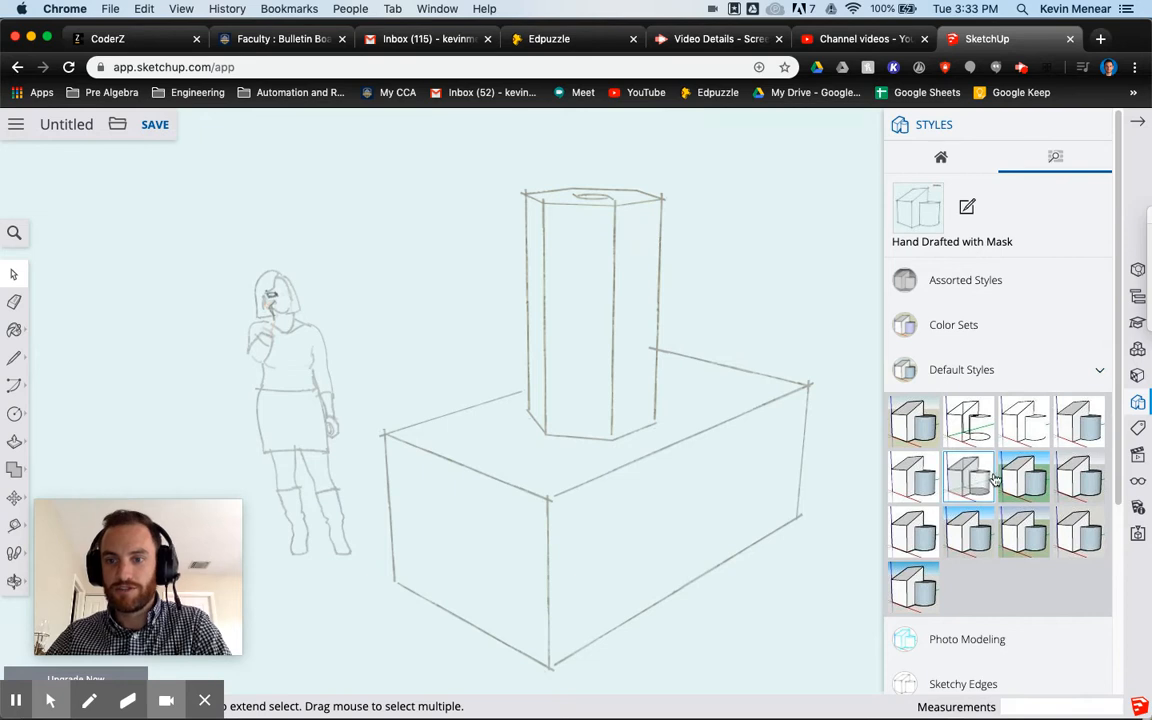
pyautogui.click(1014, 480)
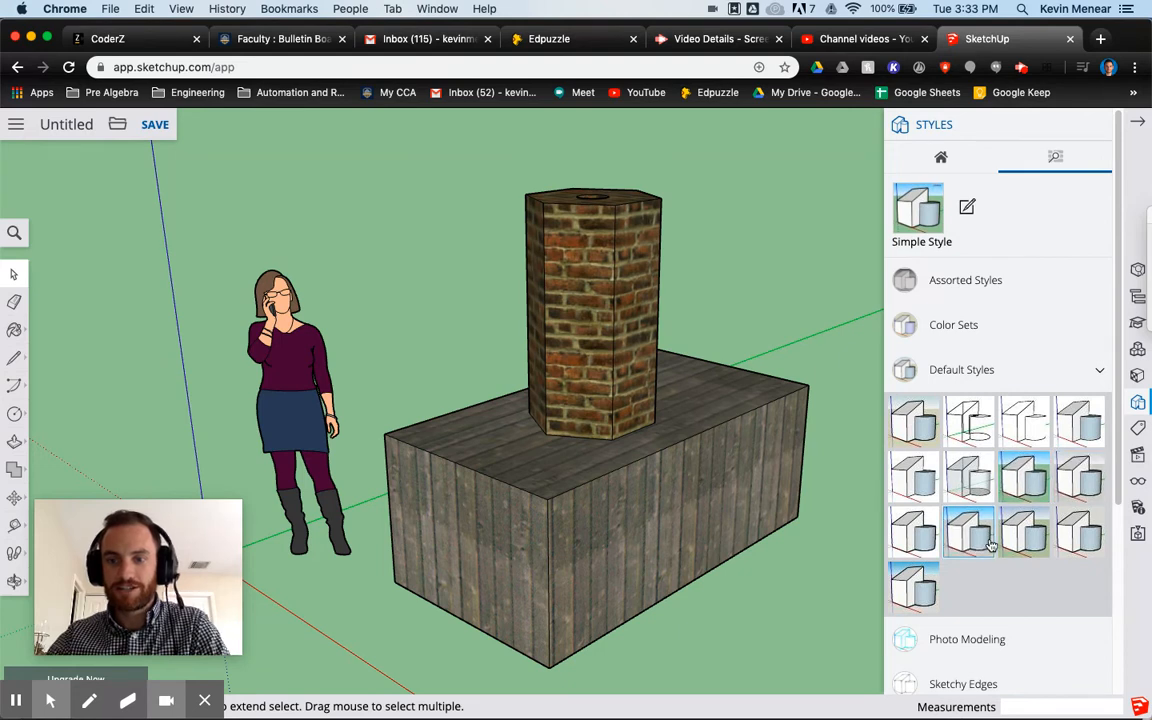
pyautogui.click(971, 424)
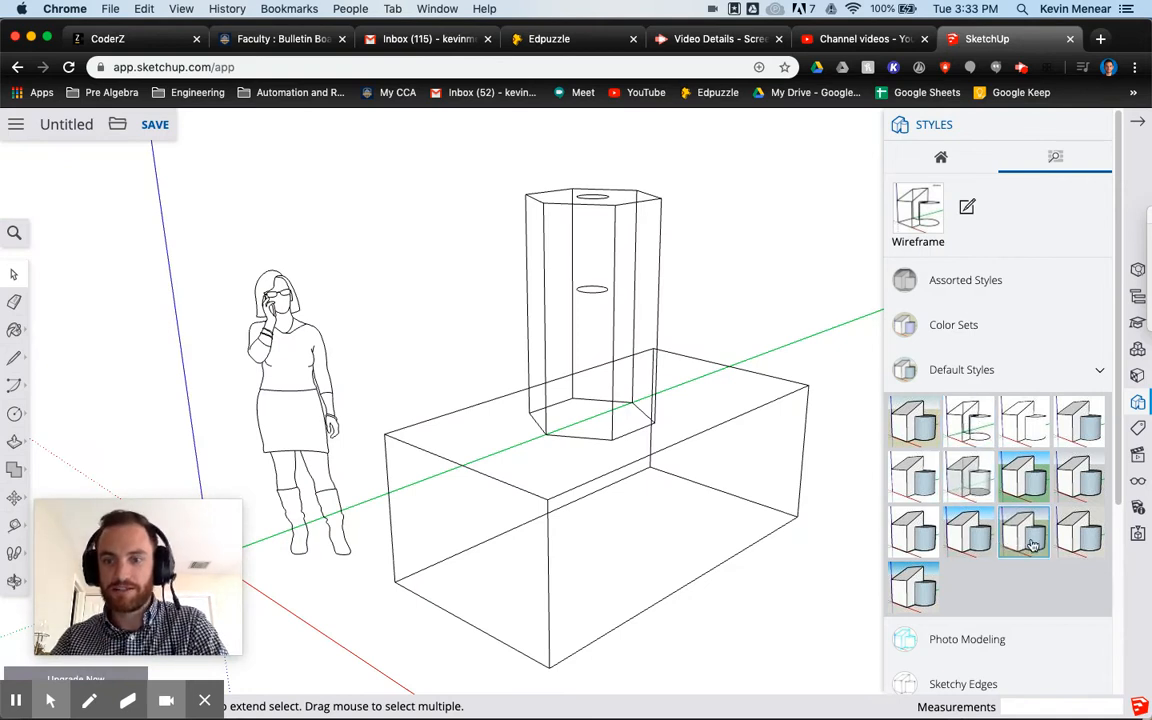
pyautogui.click(911, 577)
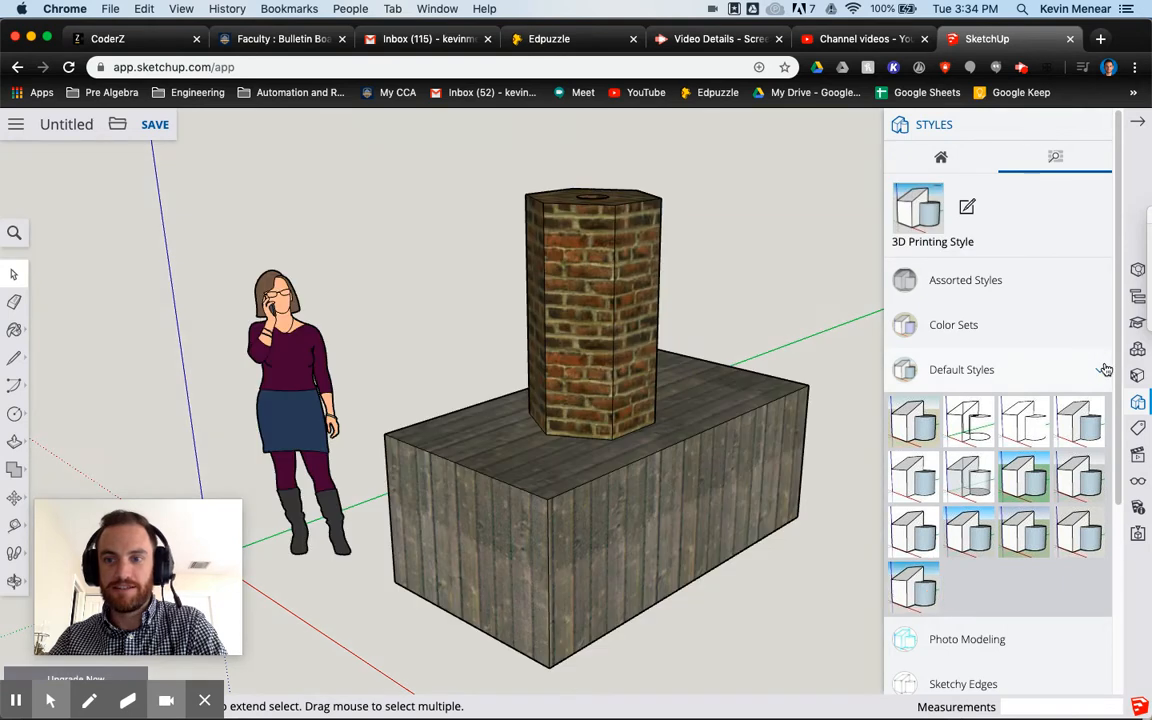
pyautogui.click(1104, 367)
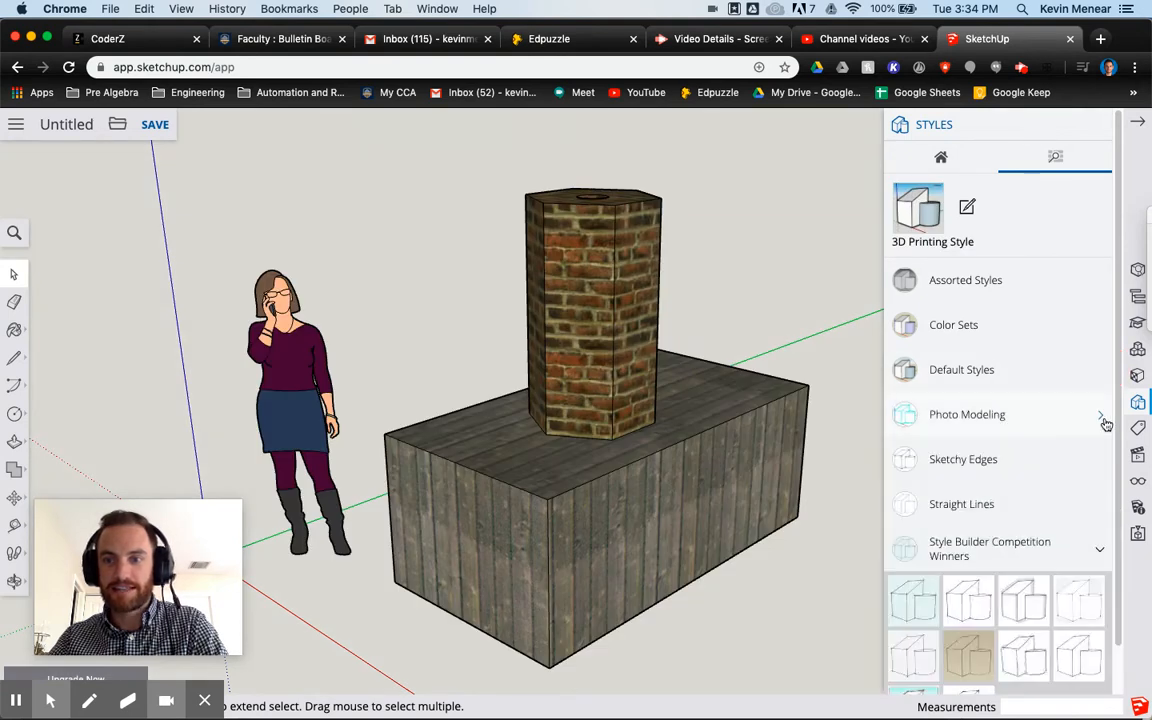
# Step: Try the Photo Modeling Dashed style on the model and collapse the expanded style collections
pyautogui.click(1099, 418)
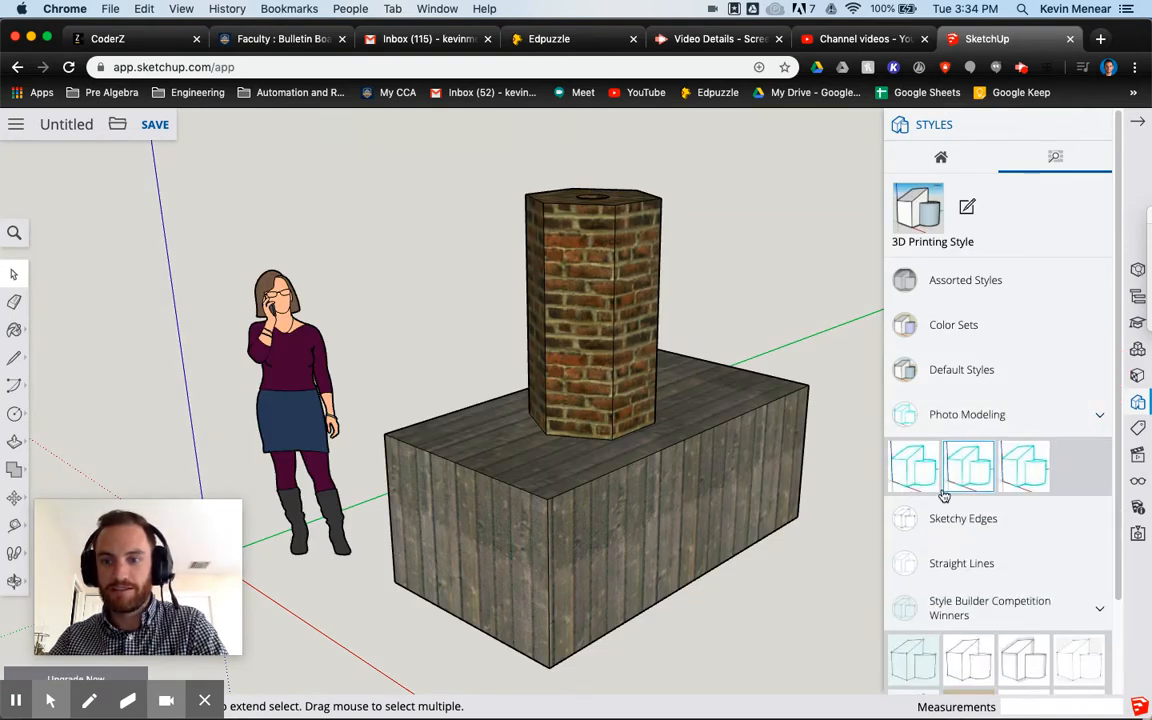
pyautogui.click(901, 483)
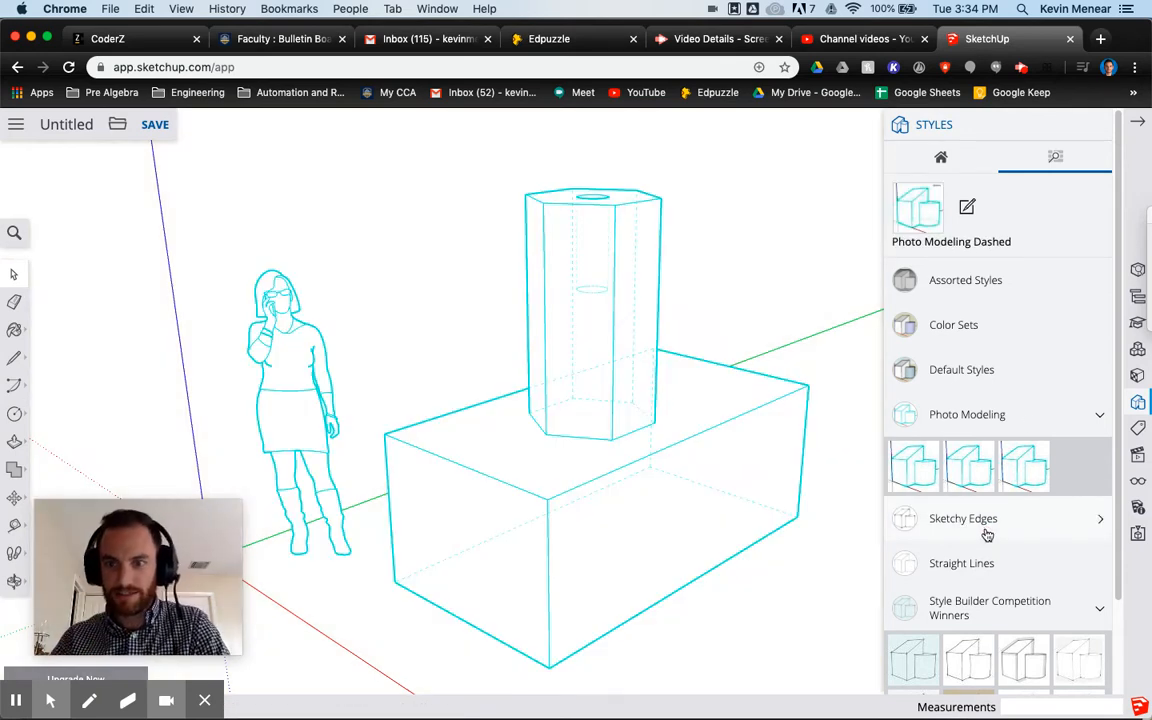
pyautogui.click(1102, 418)
pyautogui.click(1100, 556)
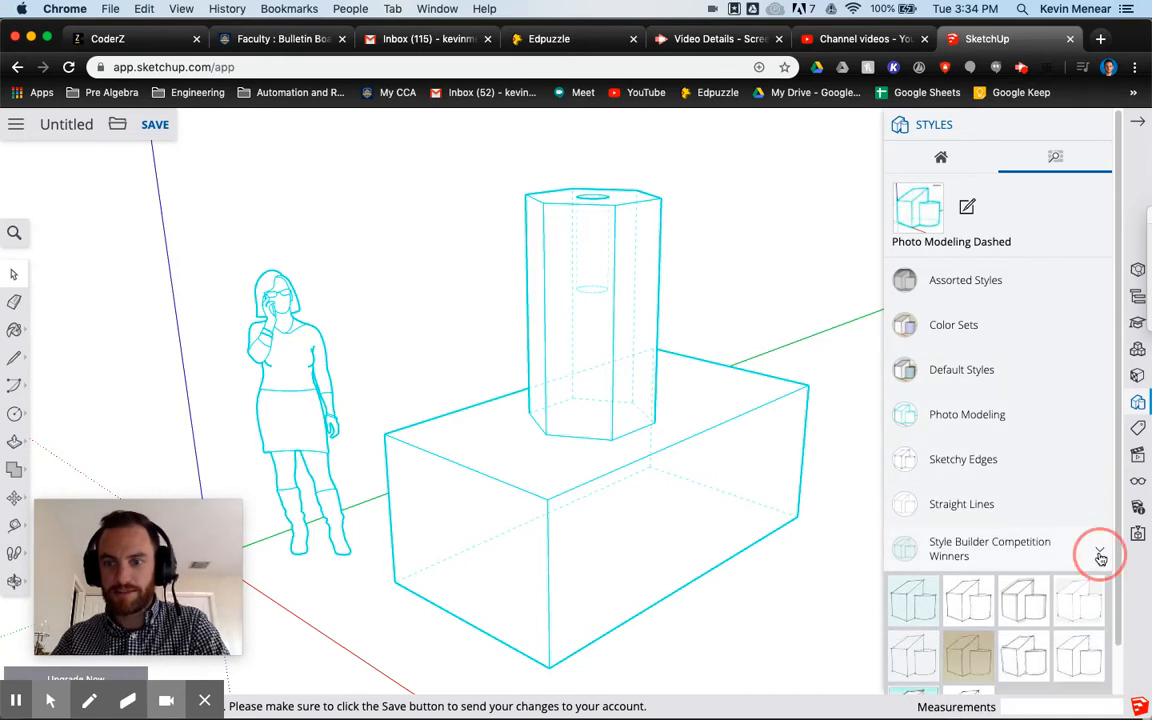
# Step: Try the Watercolor Paper with Pencil style from Assorted Styles on the model and collapse the collection
pyautogui.click(1097, 282)
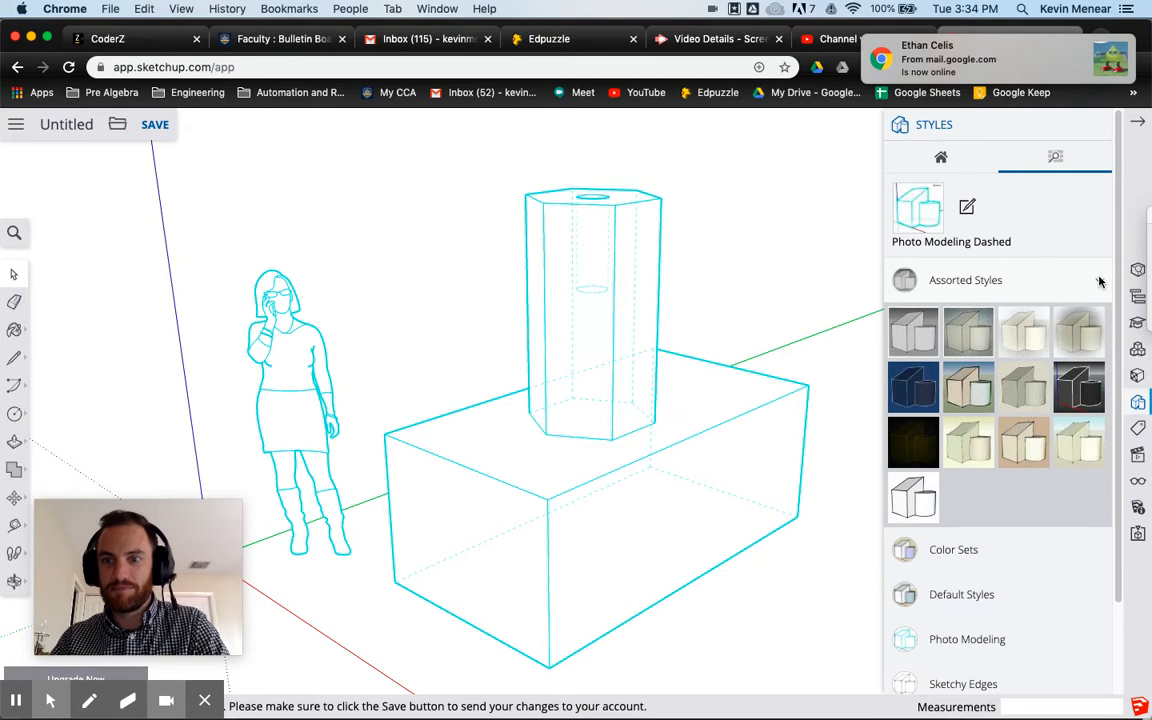
pyautogui.click(1082, 456)
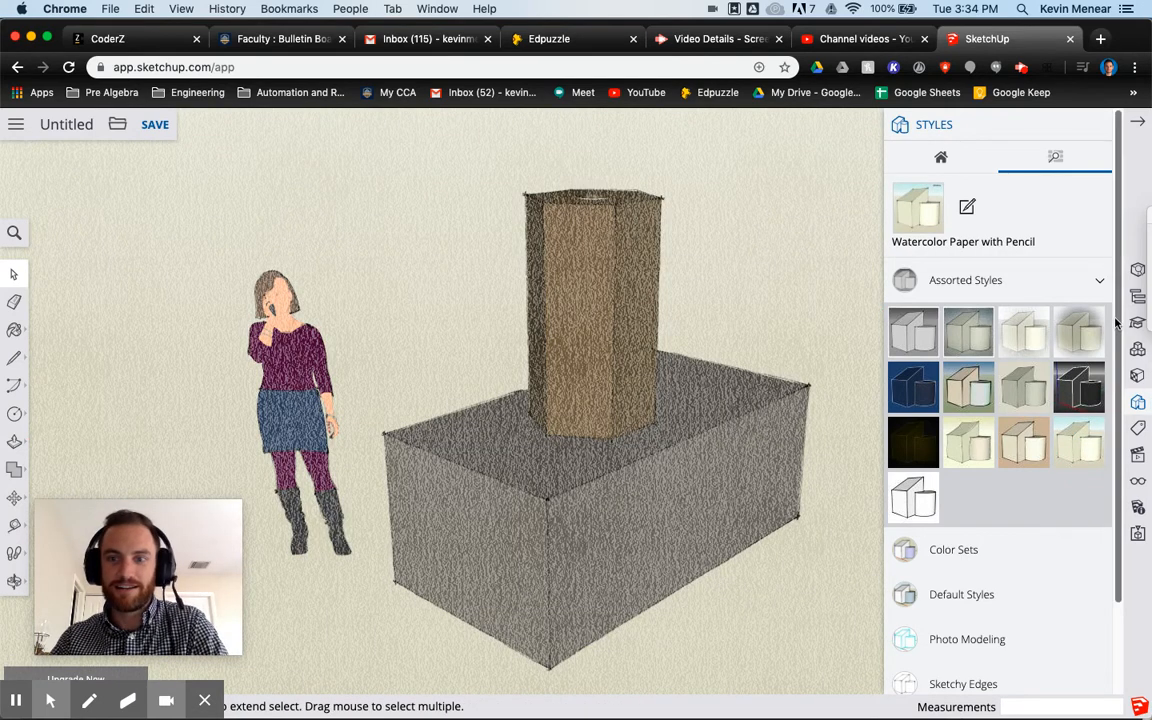
pyautogui.click(1102, 287)
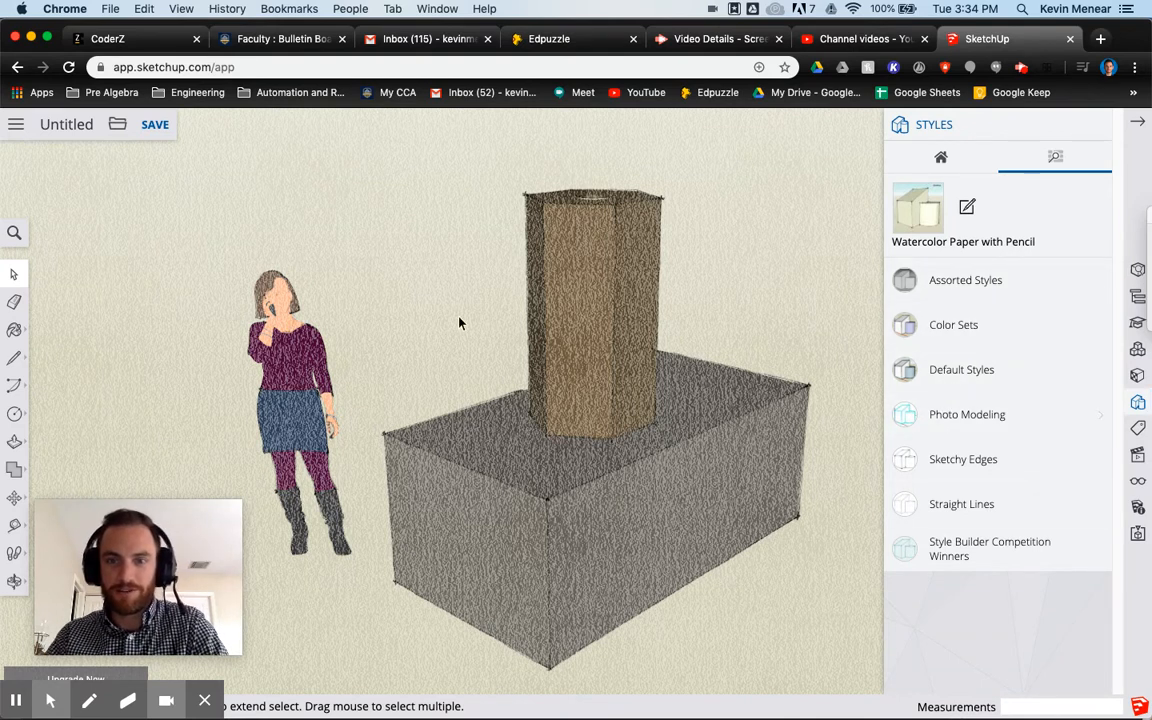
# Step: Apply the Default Style from the Default Styles collection to the model and collapse the collection
pyautogui.click(1097, 371)
pyautogui.click(926, 427)
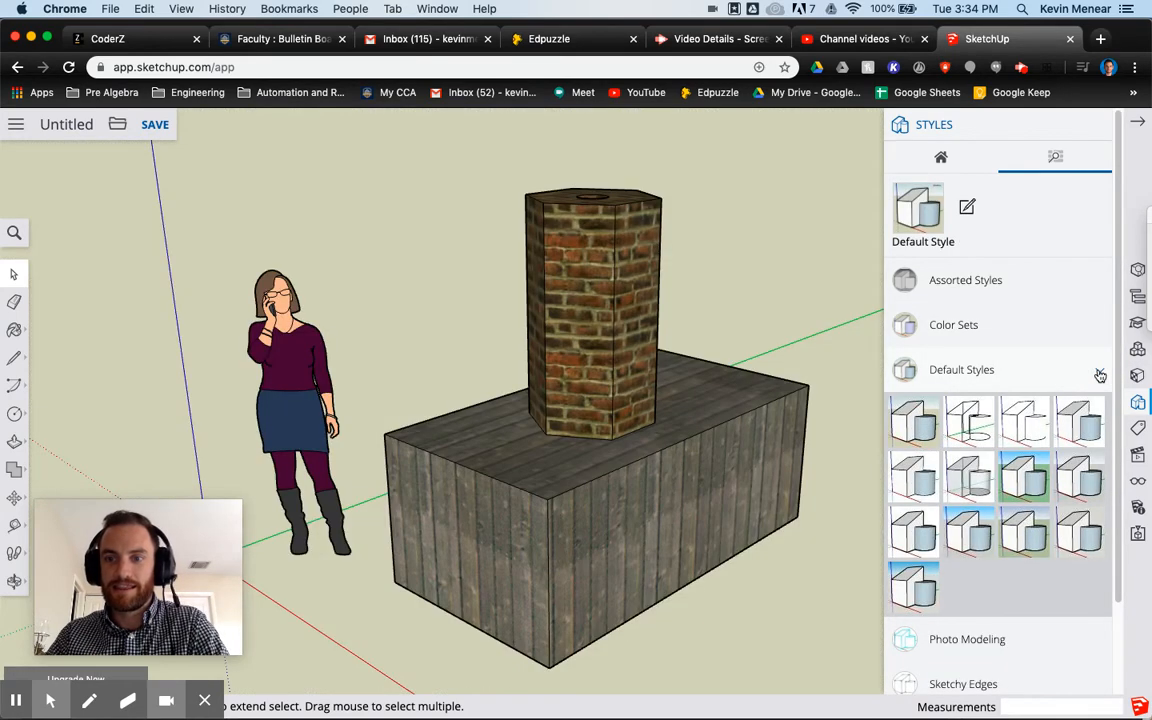
pyautogui.click(1099, 373)
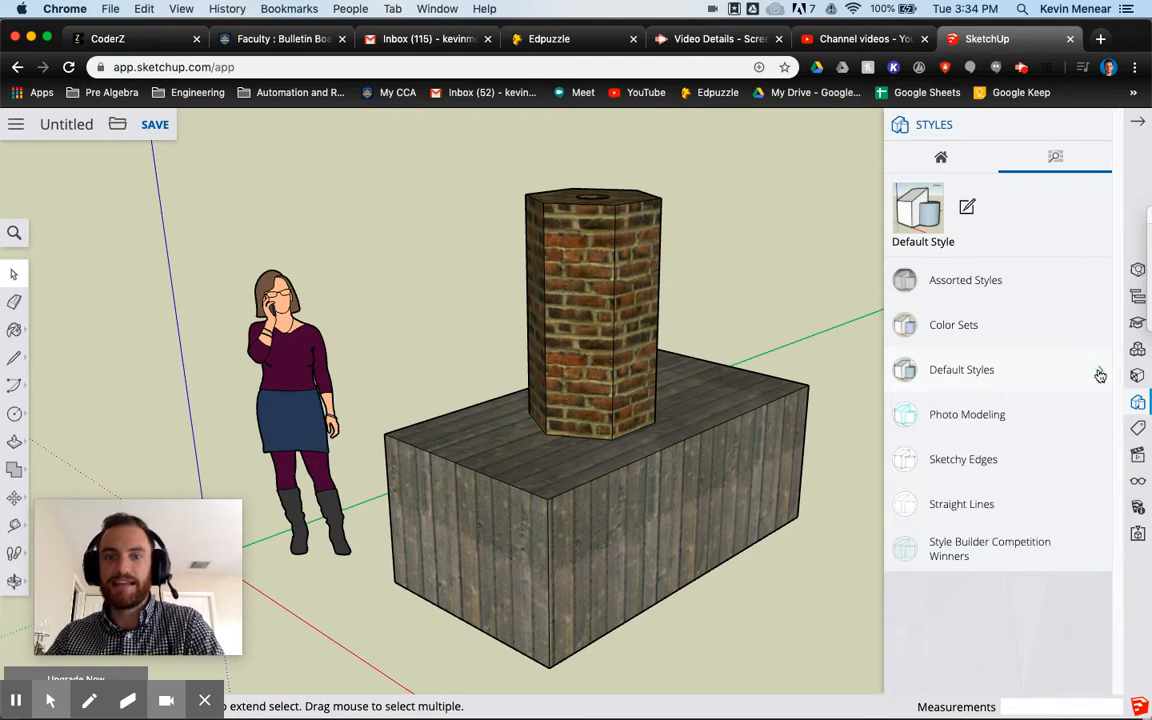
# Step: Apply the 3D Printing Style from Default Styles, check the model against the horizon, and put the style settings away
pyautogui.click(1101, 374)
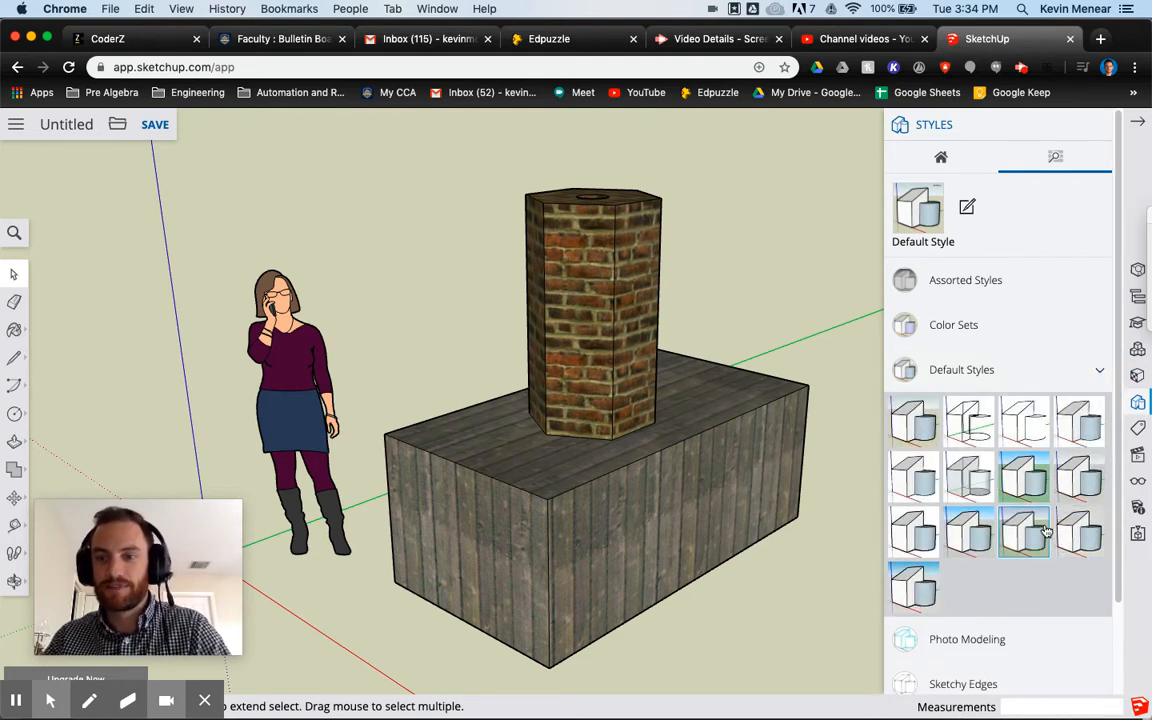
pyautogui.click(906, 588)
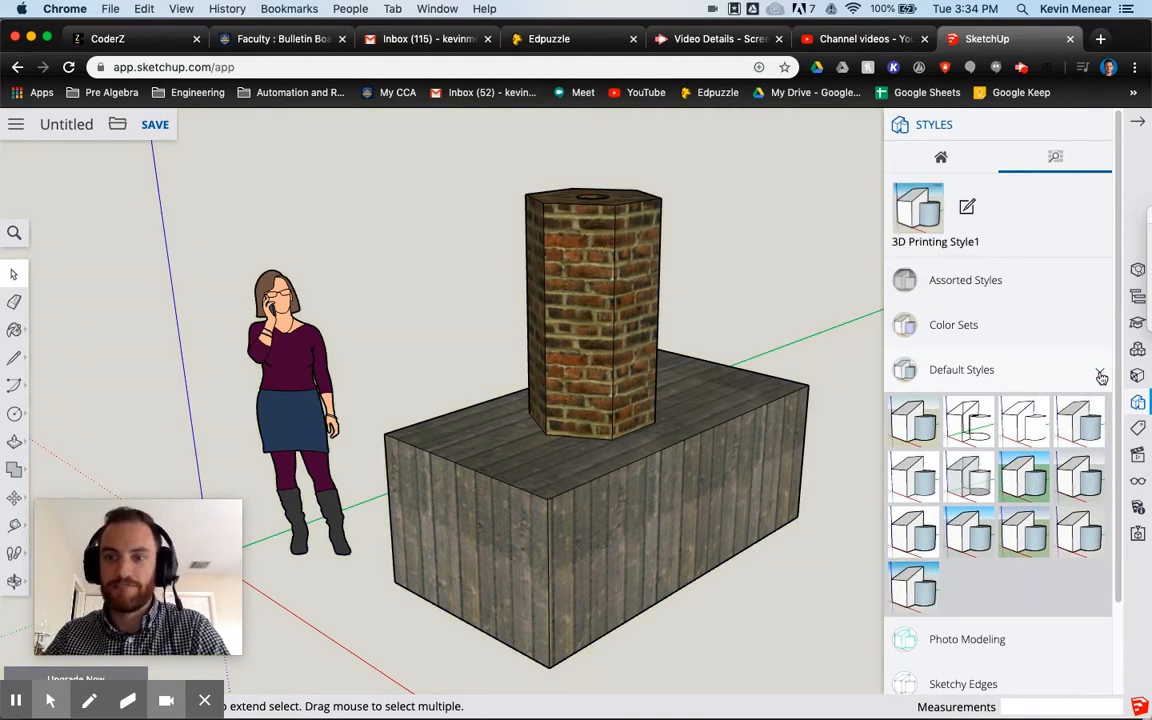
pyautogui.click(1101, 375)
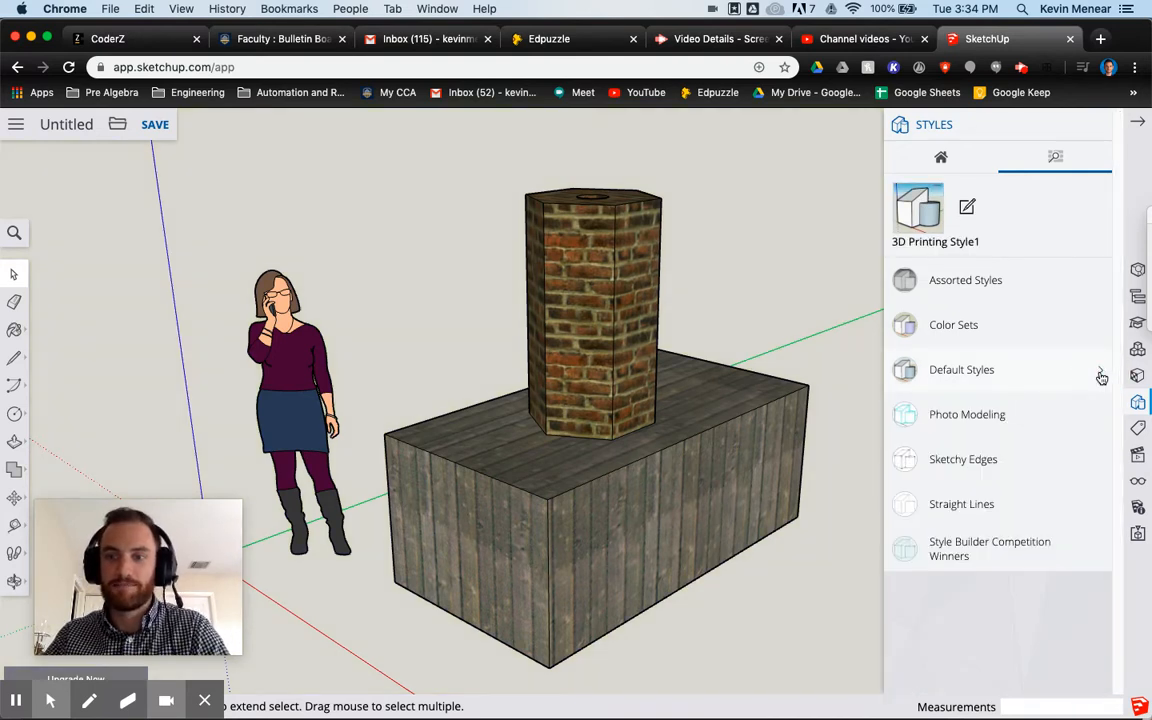
pyautogui.moveTo(838, 459); pyautogui.dragTo(808, 398, button='middle')
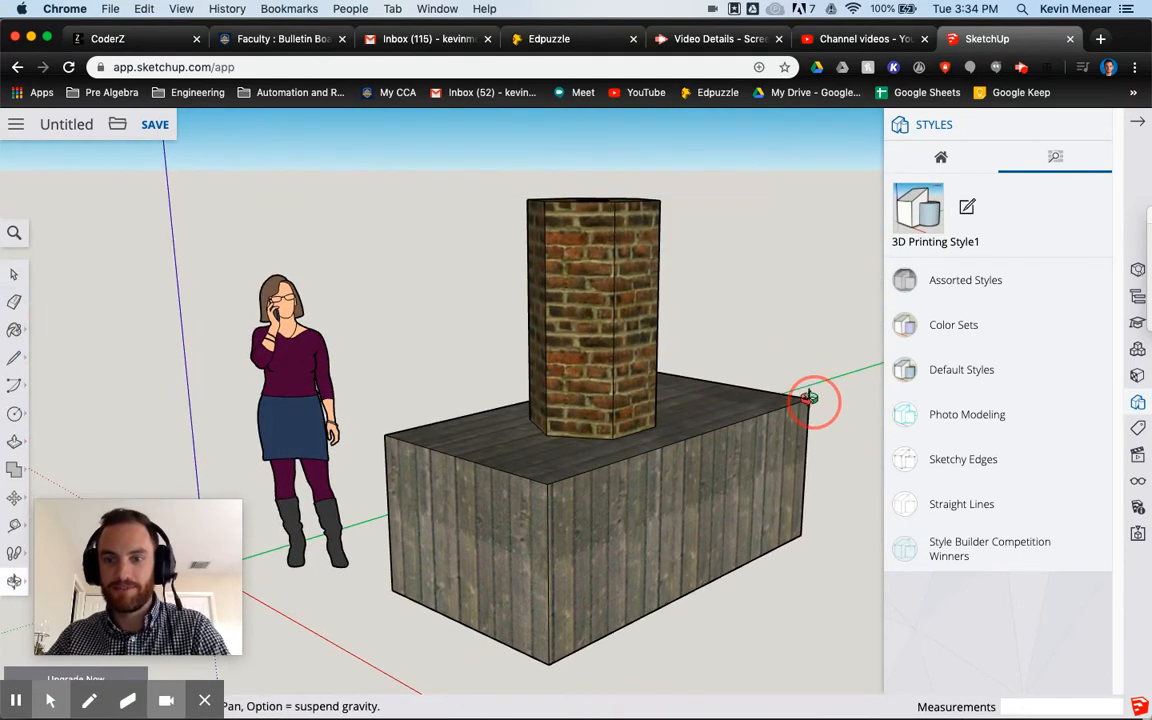
pyautogui.click(1136, 121)
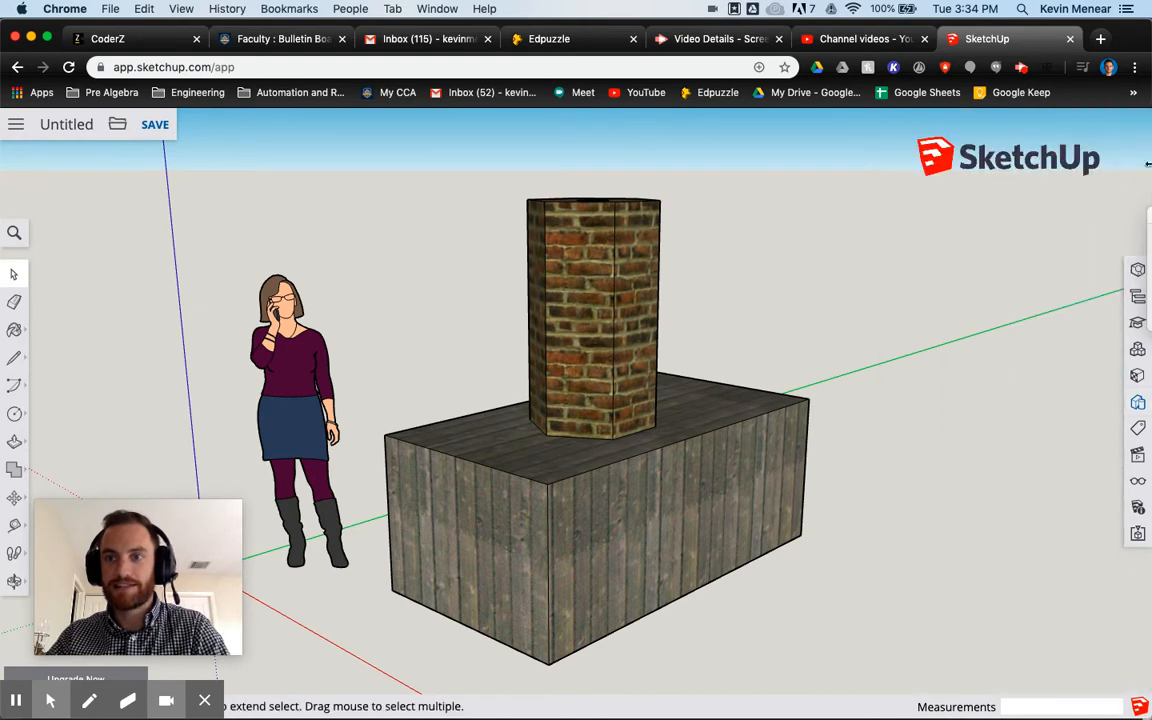
# Step: Look at the model in each of the nine standard views, finishing with the top view
pyautogui.click(1137, 457)
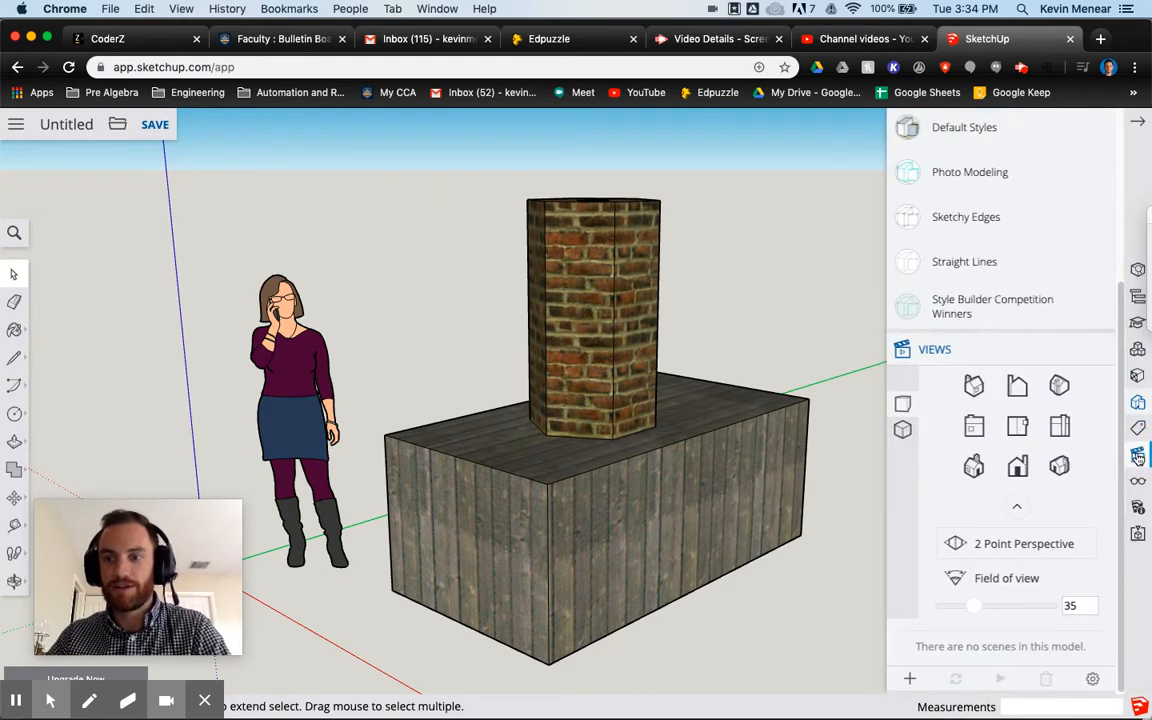
pyautogui.click(1057, 466)
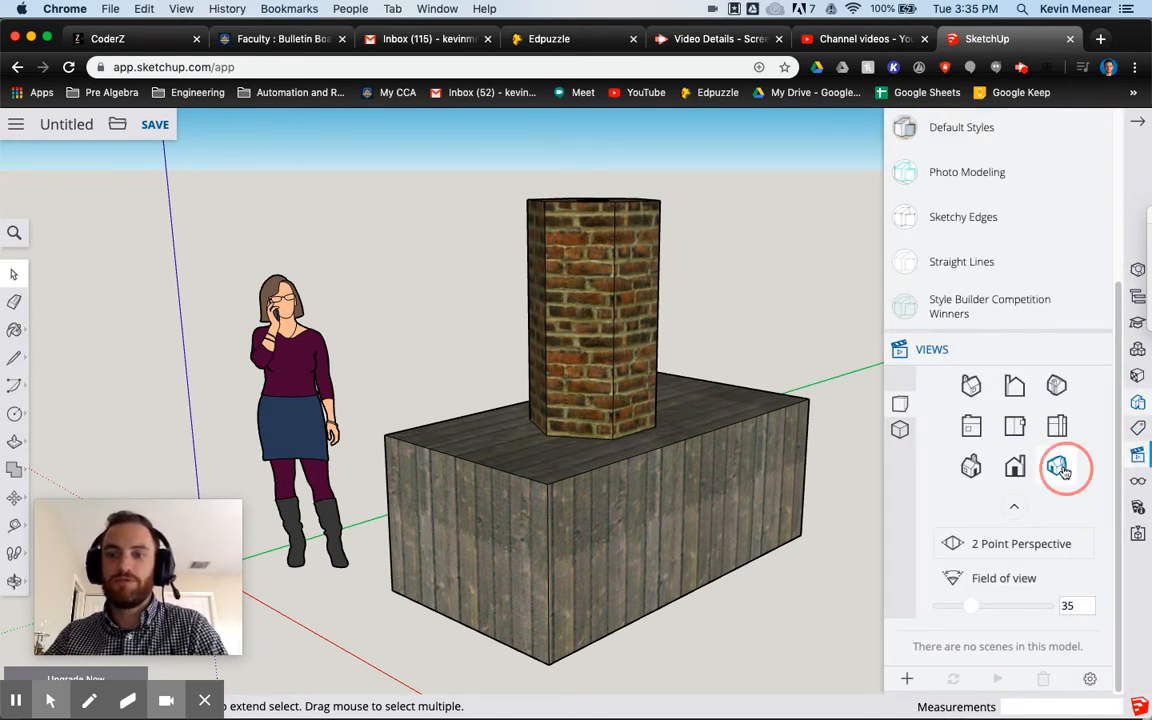
pyautogui.click(1015, 466)
pyautogui.click(971, 466)
pyautogui.click(971, 427)
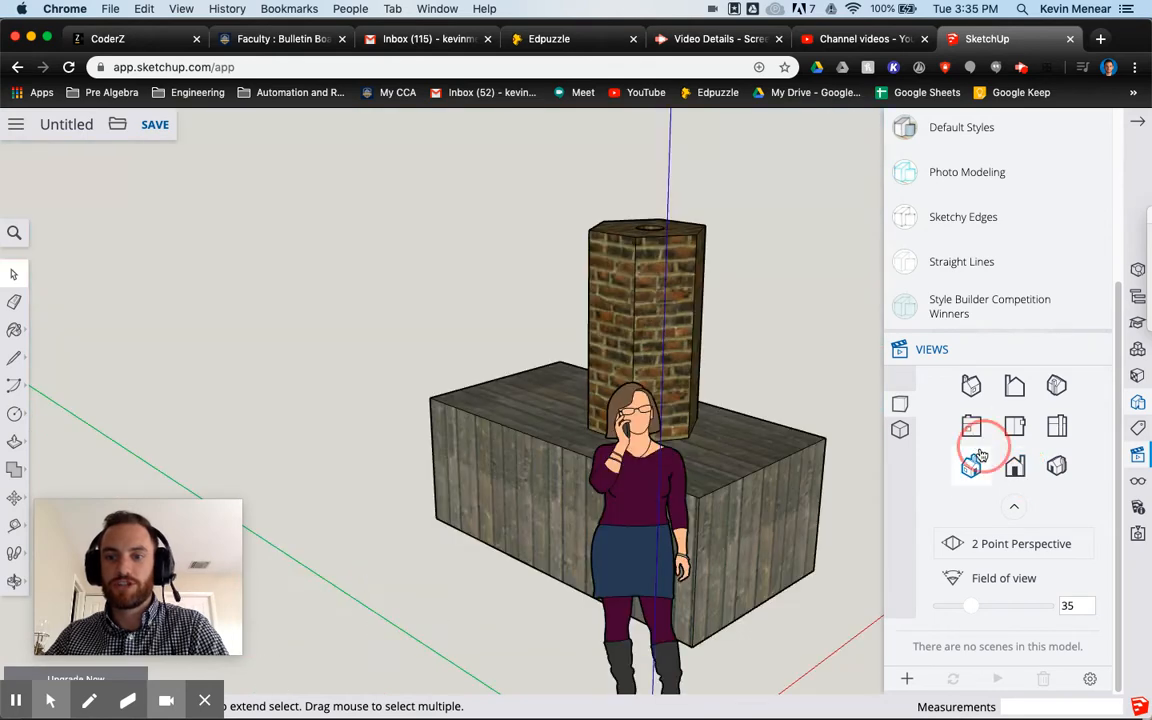
pyautogui.click(1015, 427)
pyautogui.click(1057, 427)
pyautogui.click(1057, 385)
pyautogui.click(1013, 386)
pyautogui.click(971, 386)
pyautogui.click(1015, 427)
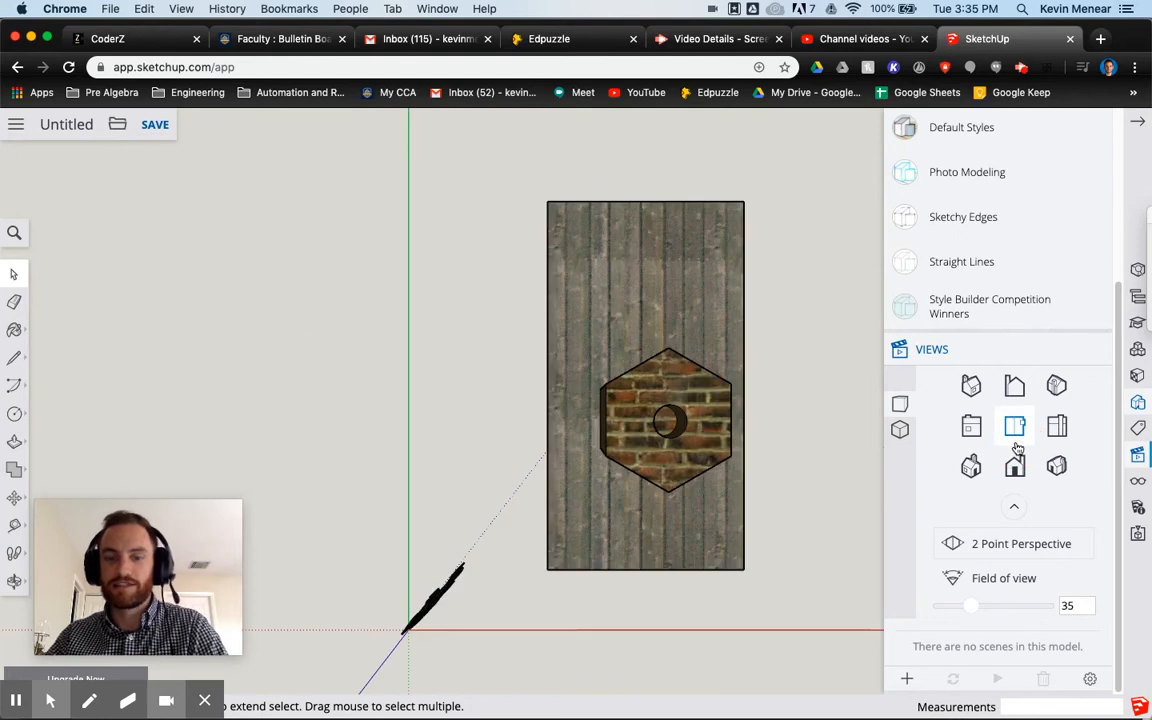
# Step: Compare the top view in parallel projection and in perspective, finishing in parallel projection
pyautogui.click(901, 430)
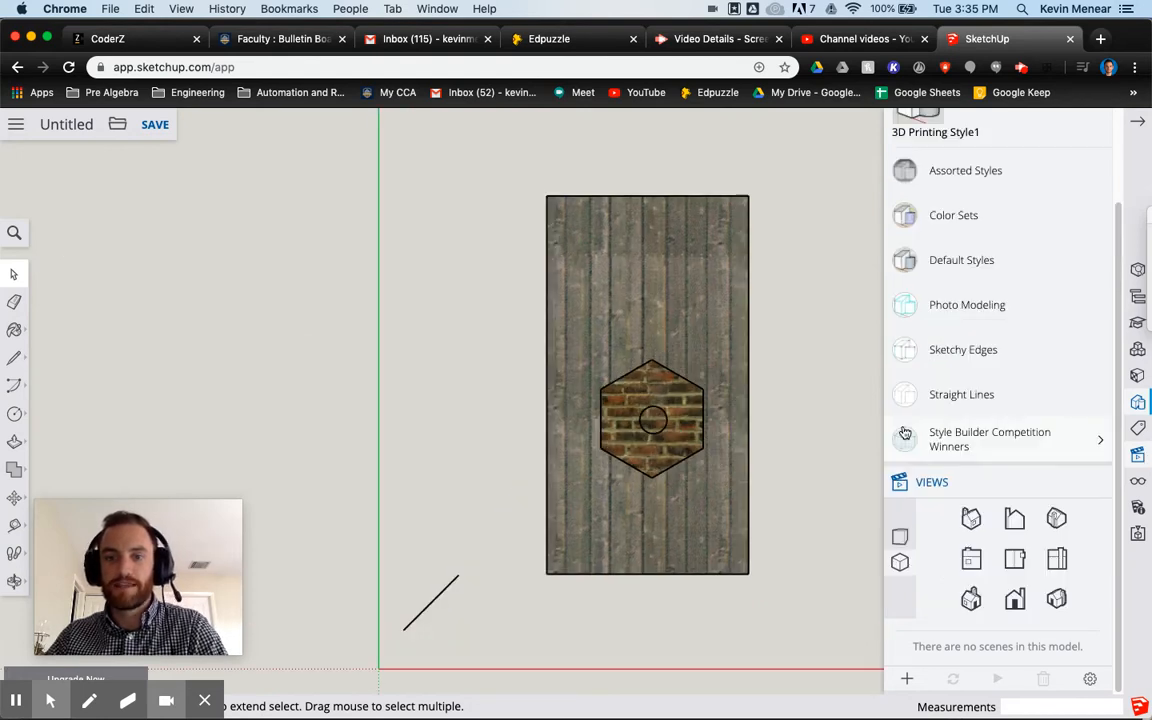
pyautogui.click(903, 538)
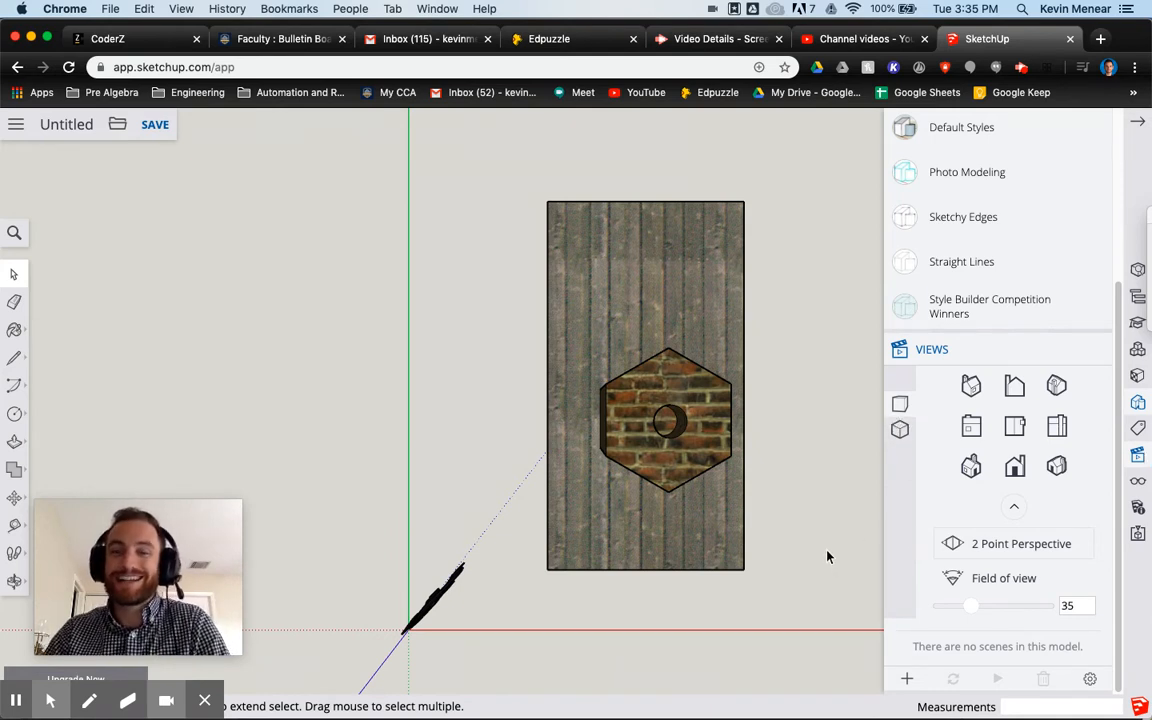
pyautogui.click(900, 429)
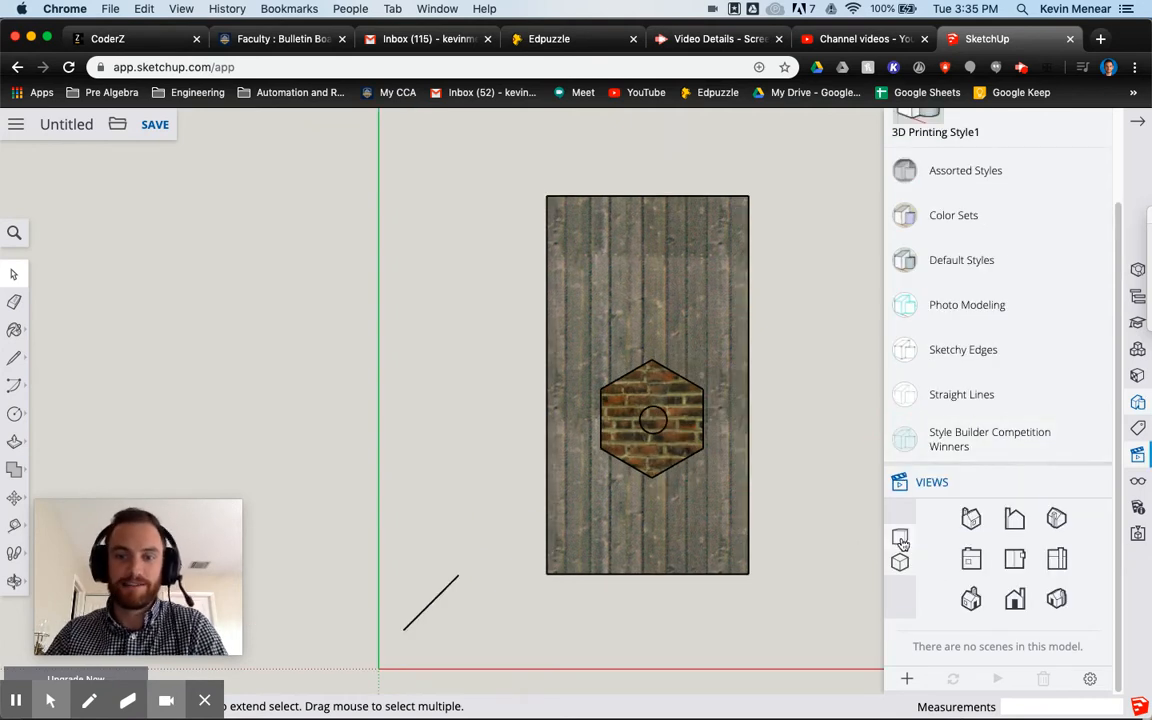
# Step: Switch the camera back to perspective and delete the standing woman figure beside the box
pyautogui.click(901, 540)
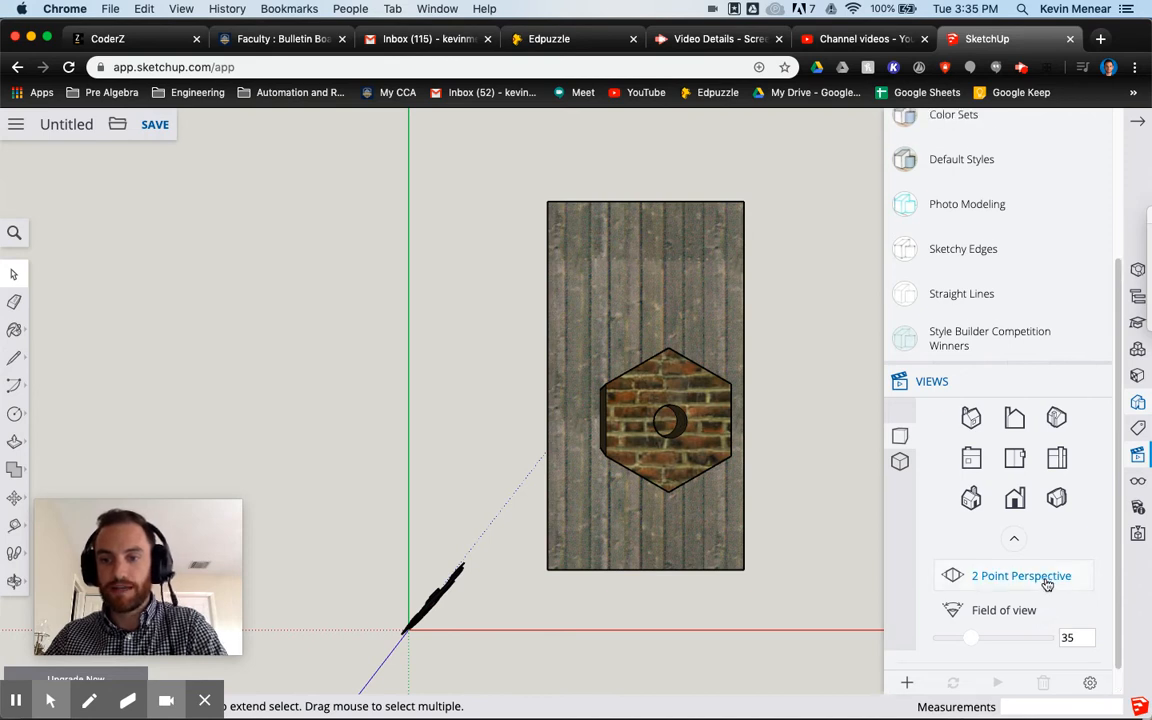
pyautogui.click(930, 640)
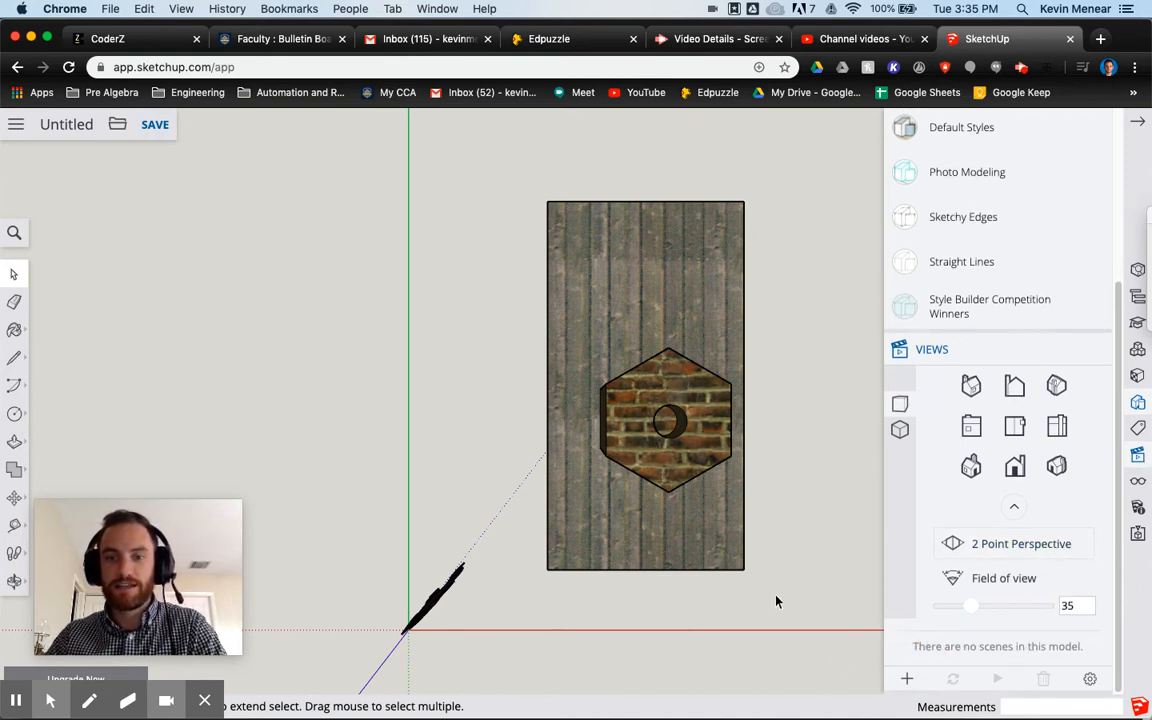
pyautogui.moveTo(764, 622)
pyautogui.mouseDown(button='middle')
pyautogui.moveTo(553, 347)
pyautogui.moveTo(624, 402)
pyautogui.mouseUp(button='middle')
pyautogui.moveTo(450, 494)
pyautogui.mouseDown(button='middle')
pyautogui.moveTo(378, 355)
pyautogui.moveTo(429, 525)
pyautogui.moveTo(439, 382)
pyautogui.moveTo(404, 270)
pyautogui.mouseUp(button='middle')
pyautogui.press('space')
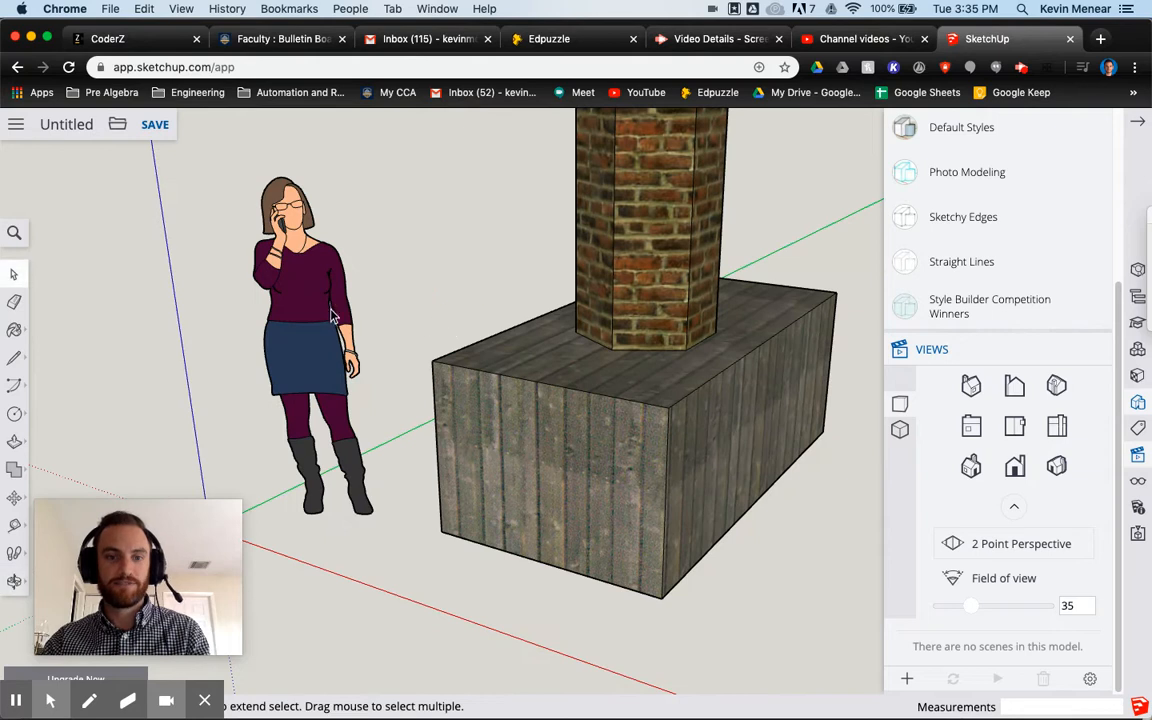
pyautogui.click(326, 316)
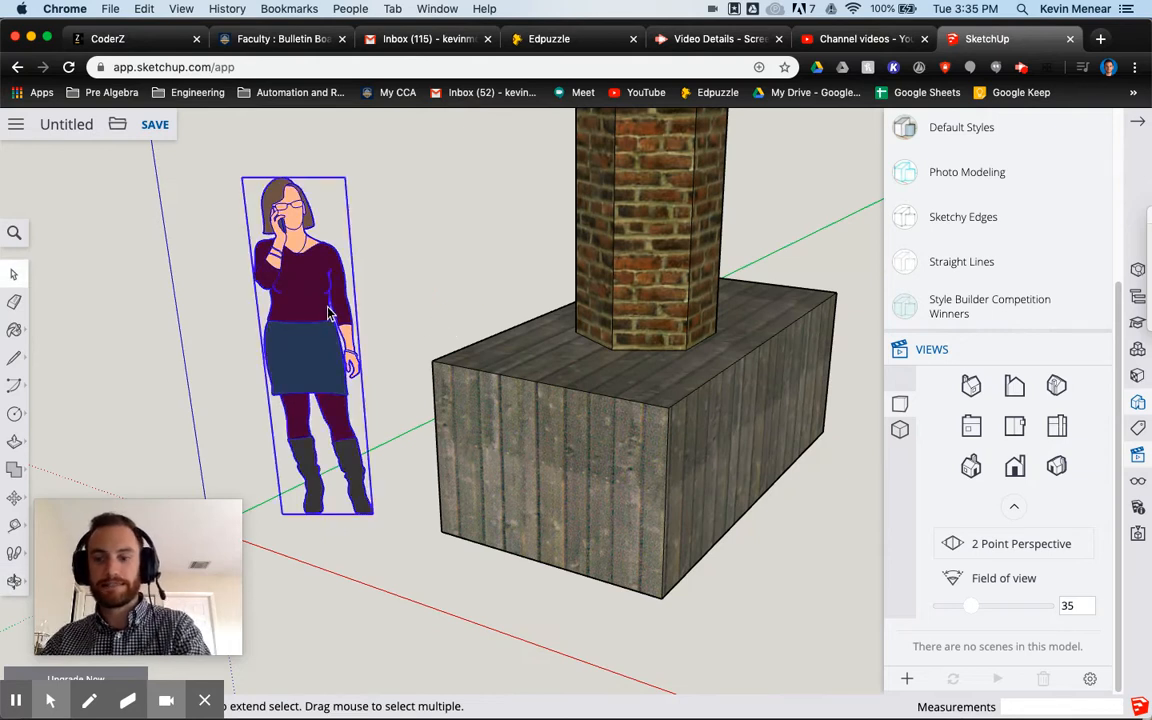
pyautogui.press('Delete')
# Step: Save two scenes of the model, one looking down on a corner of the box and one from a low angle showing the horizon
pyautogui.scroll(-3, 365, 320)
pyautogui.moveTo(365, 320)
pyautogui.mouseDown(button='middle')
pyautogui.moveTo(442, 298)
pyautogui.moveTo(369, 382)
pyautogui.moveTo(419, 346)
pyautogui.mouseUp(button='middle')
pyautogui.moveTo(490, 353)
pyautogui.keyDown('shift'); pyautogui.mouseDown(button='middle')
pyautogui.moveTo(432, 393)
pyautogui.moveTo(444, 398)
pyautogui.mouseUp(button='middle'); pyautogui.keyUp('shift')
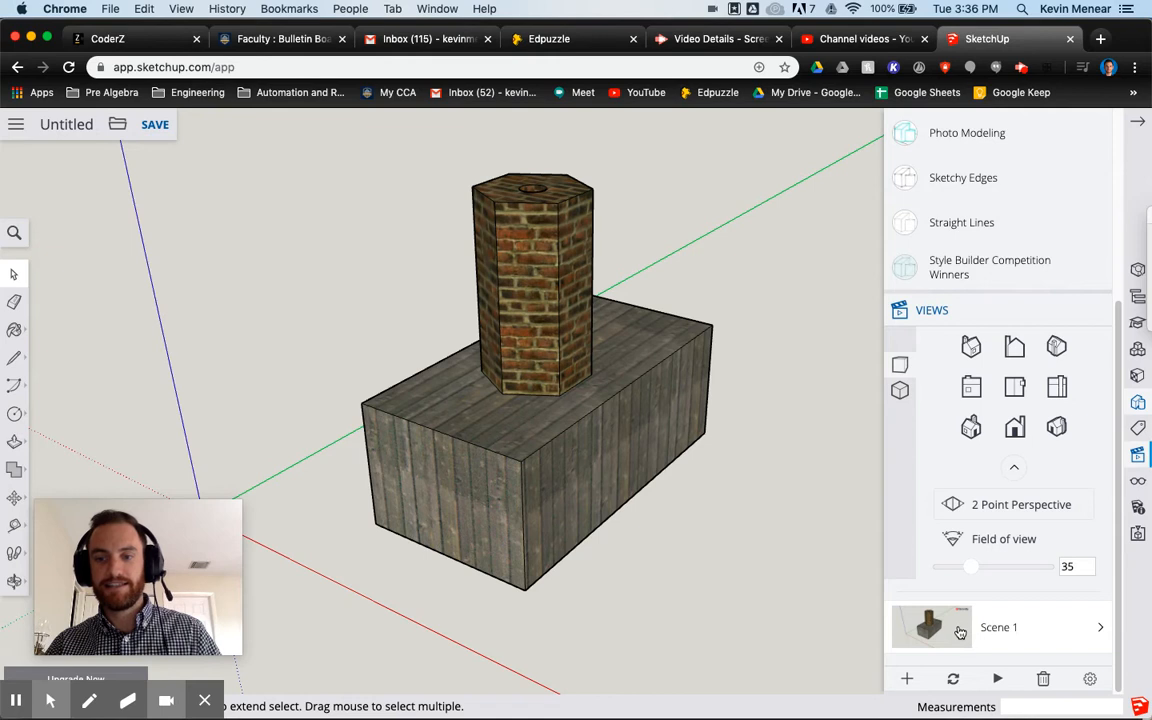
pyautogui.moveTo(818, 475); pyautogui.dragTo(555, 525, button='middle')
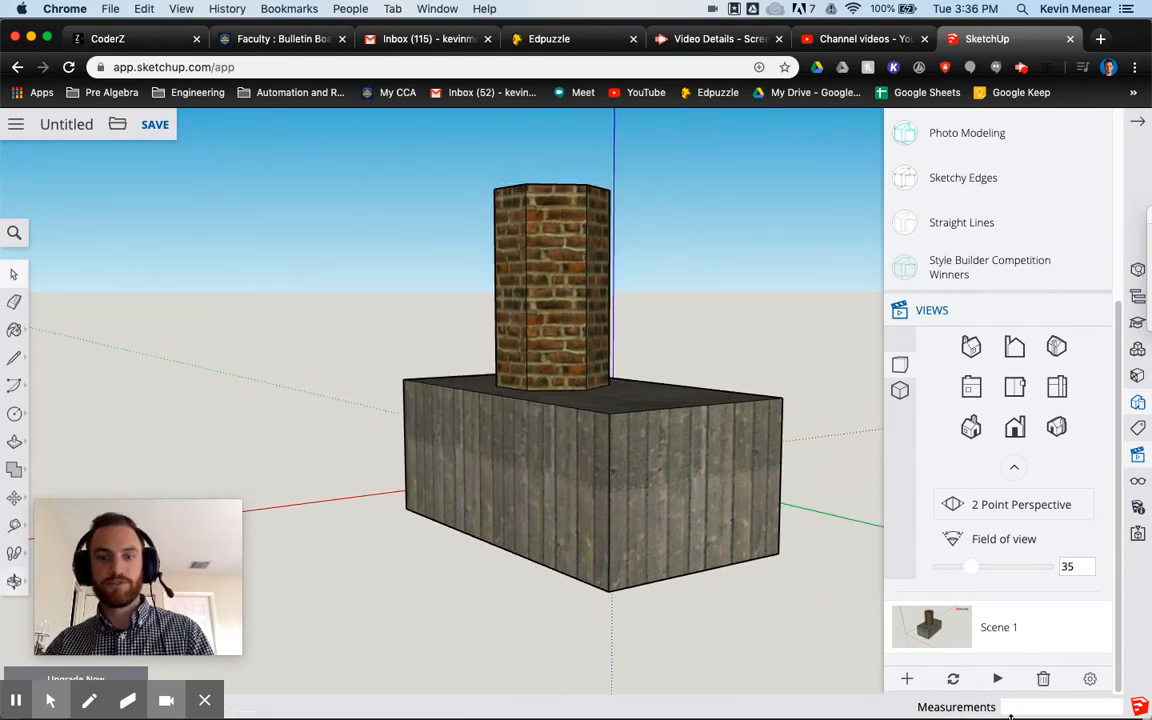
pyautogui.click(907, 680)
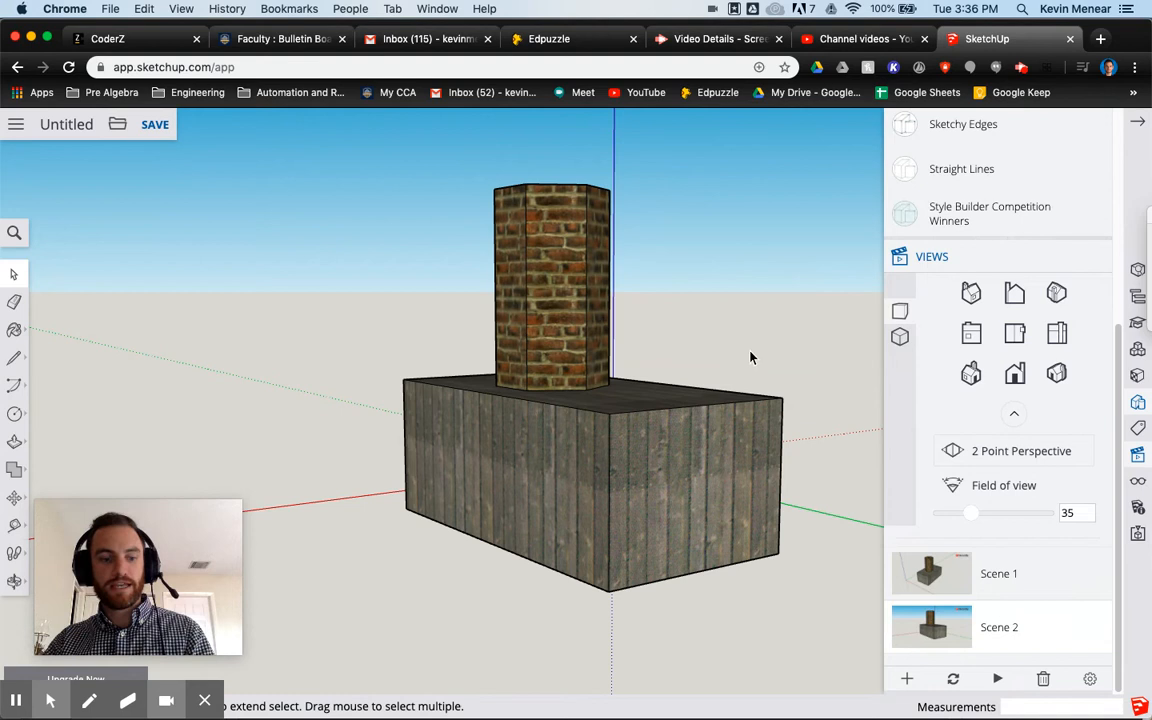
# Step: Save a third scene with the model small in the frame, seen from a low angle with the horizon visible
pyautogui.moveTo(753, 342); pyautogui.dragTo(532, 513, button='middle')
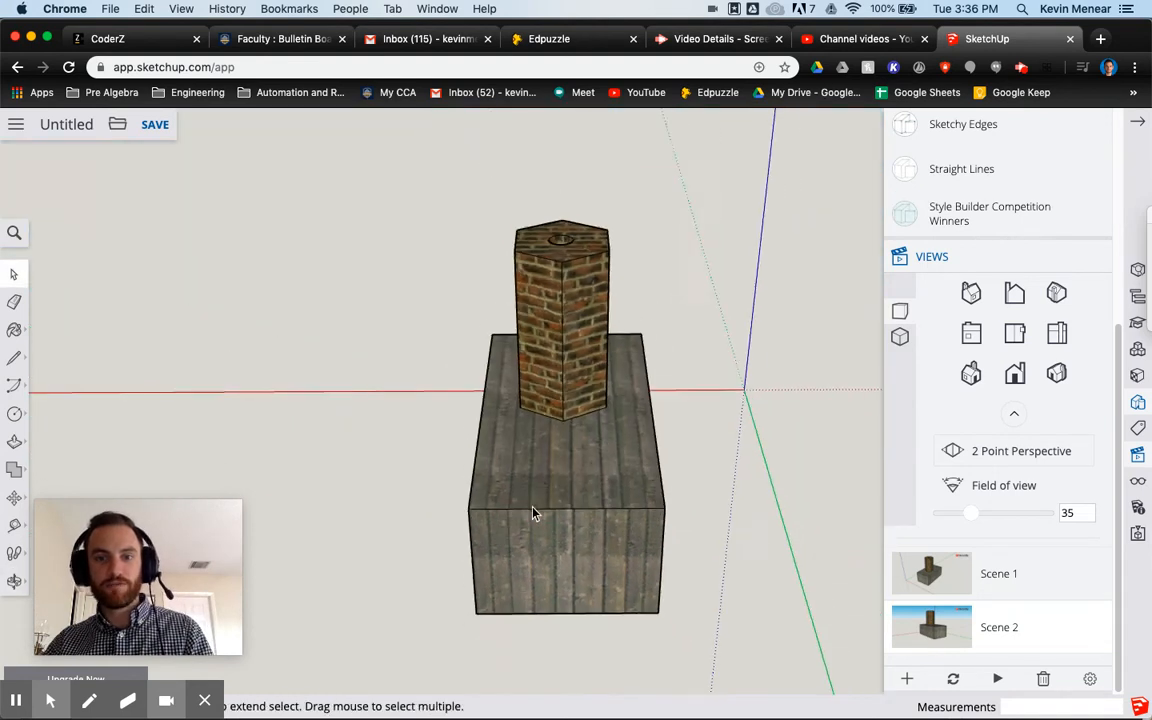
pyautogui.scroll(-4, 532, 513)
pyautogui.moveTo(606, 537); pyautogui.dragTo(457, 383, button='middle')
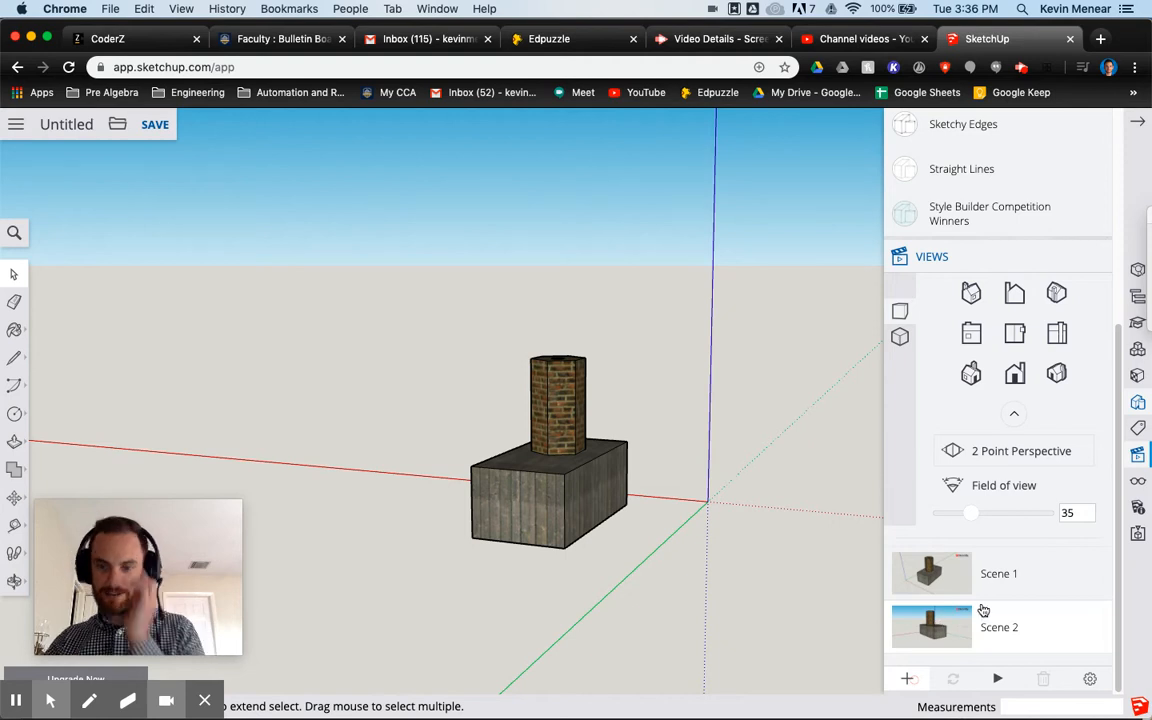
pyautogui.scroll(-3, 1003, 627)
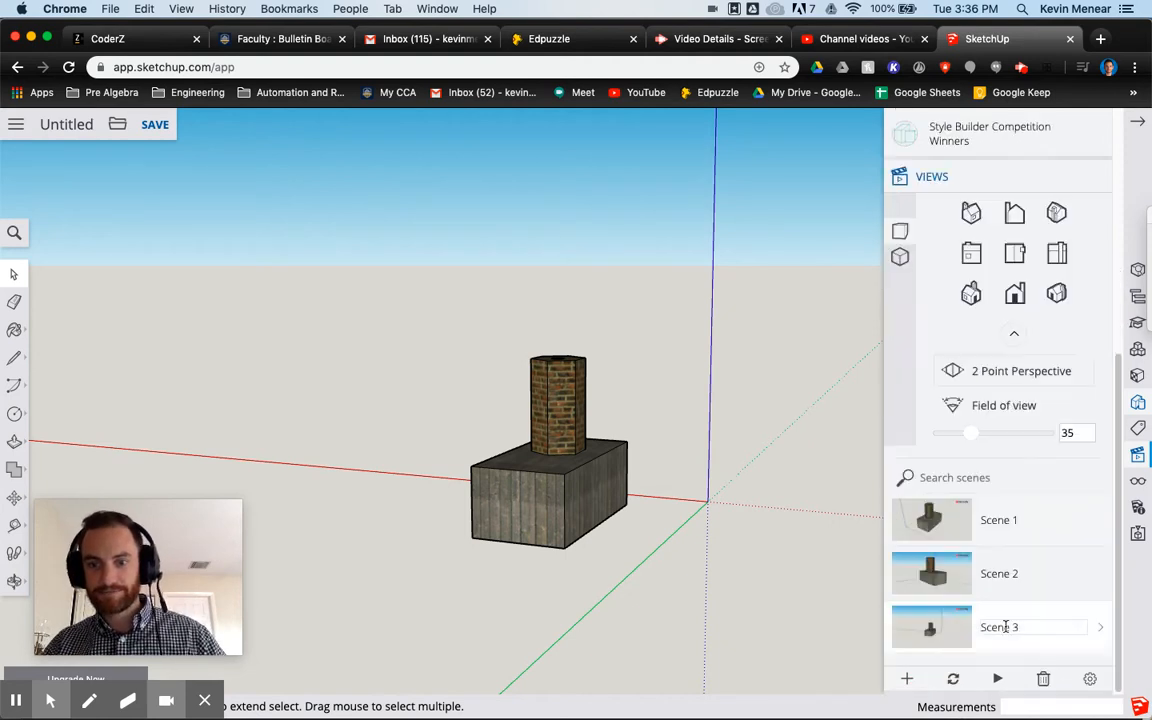
# Step: Return to the first scene and play the animation through the saved scenes
pyautogui.click(944, 522)
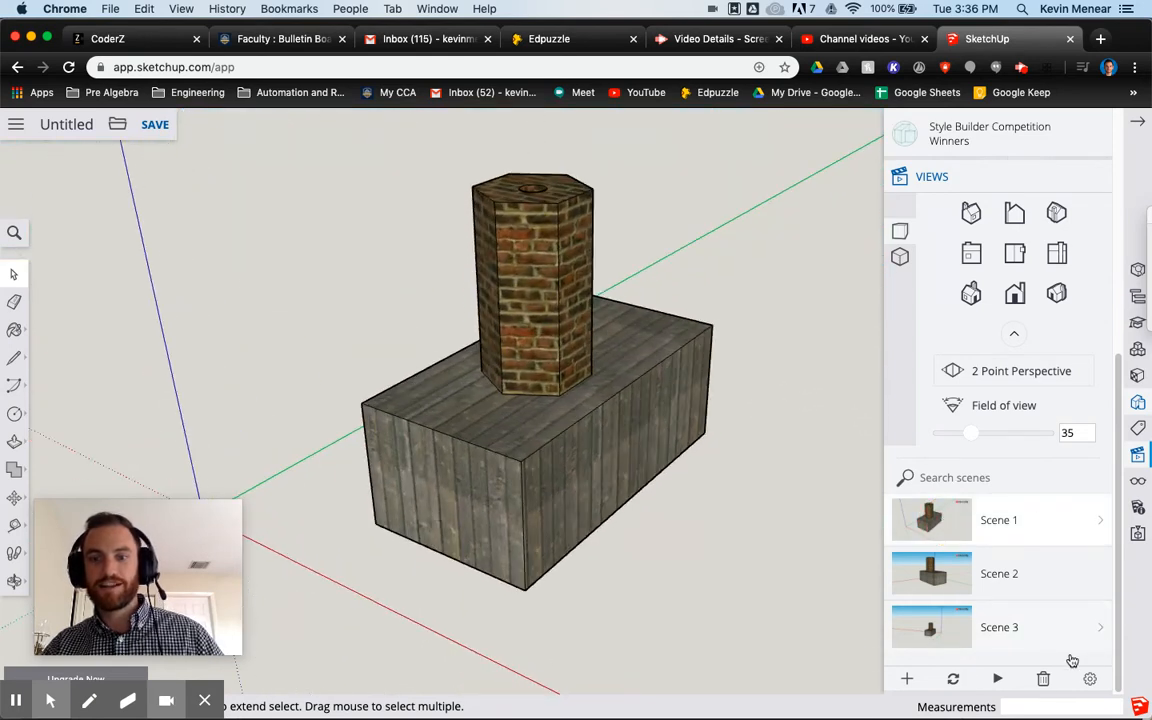
pyautogui.click(996, 680)
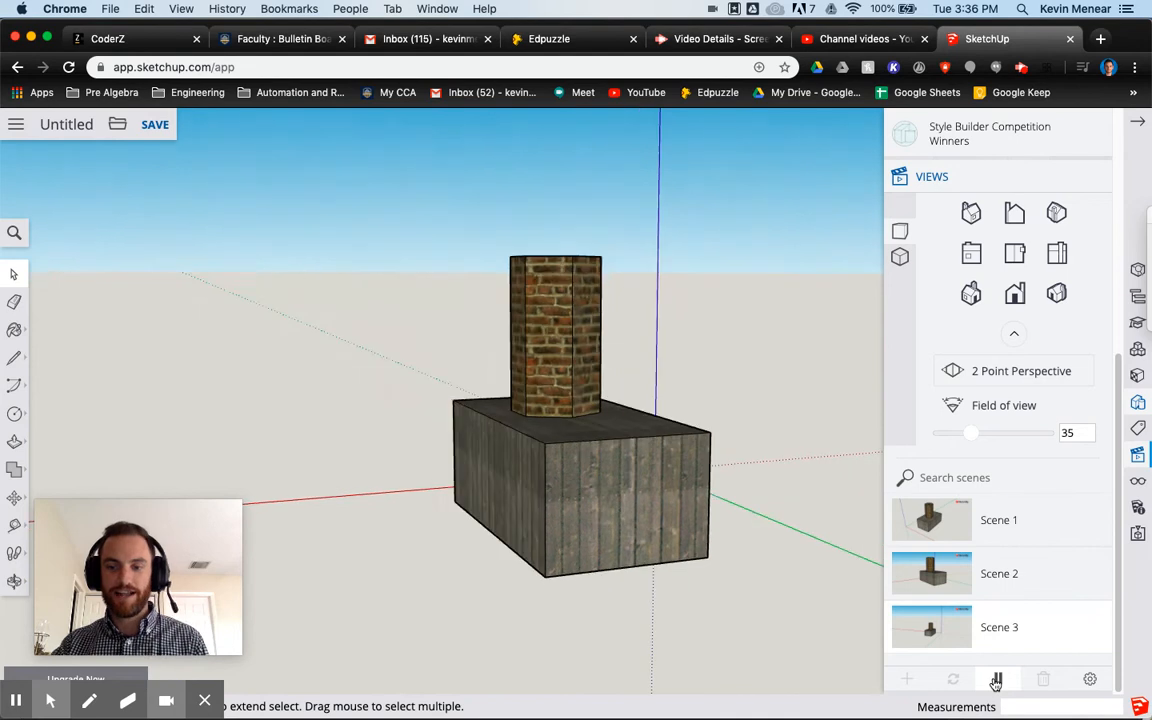
# Step: Save a fourth scene showing the box and brick column close up from a low corner angle
pyautogui.moveTo(830, 513); pyautogui.dragTo(445, 532, button='middle')
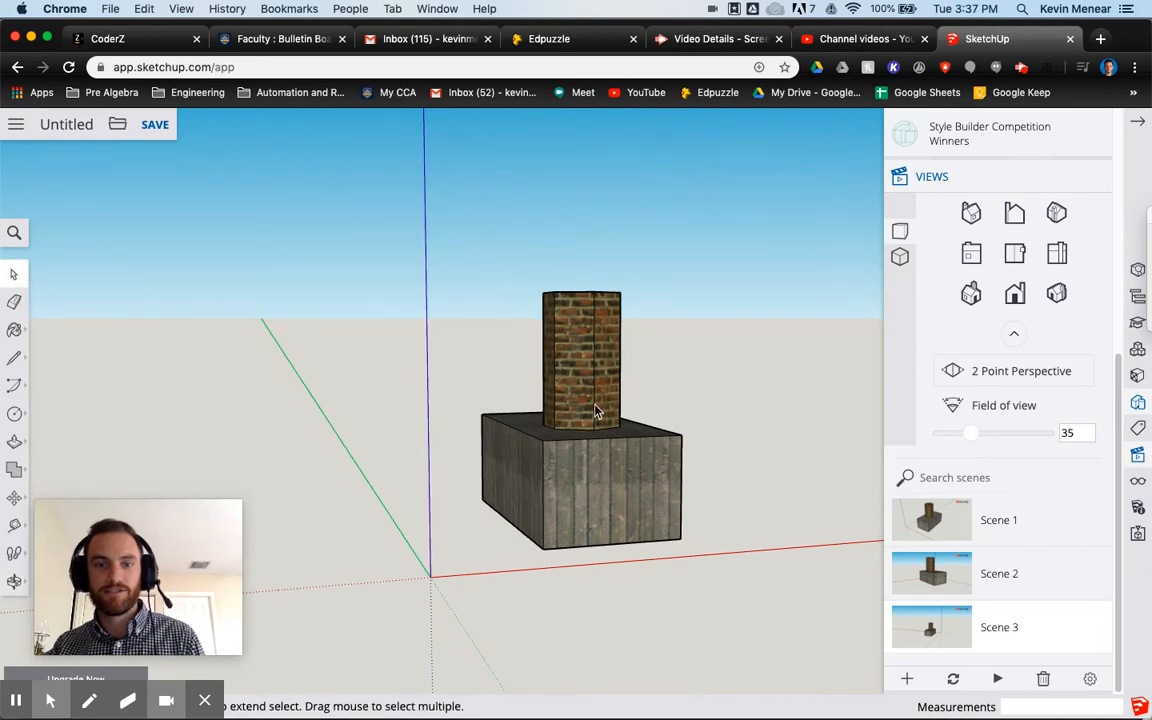
pyautogui.scroll(5, 590, 492)
pyautogui.moveTo(620, 497); pyautogui.dragTo(663, 489, button='middle')
pyautogui.moveTo(645, 580); pyautogui.dragTo(625, 524, button='middle')
pyautogui.moveTo(630, 428); pyautogui.dragTo(632, 475, button='middle')
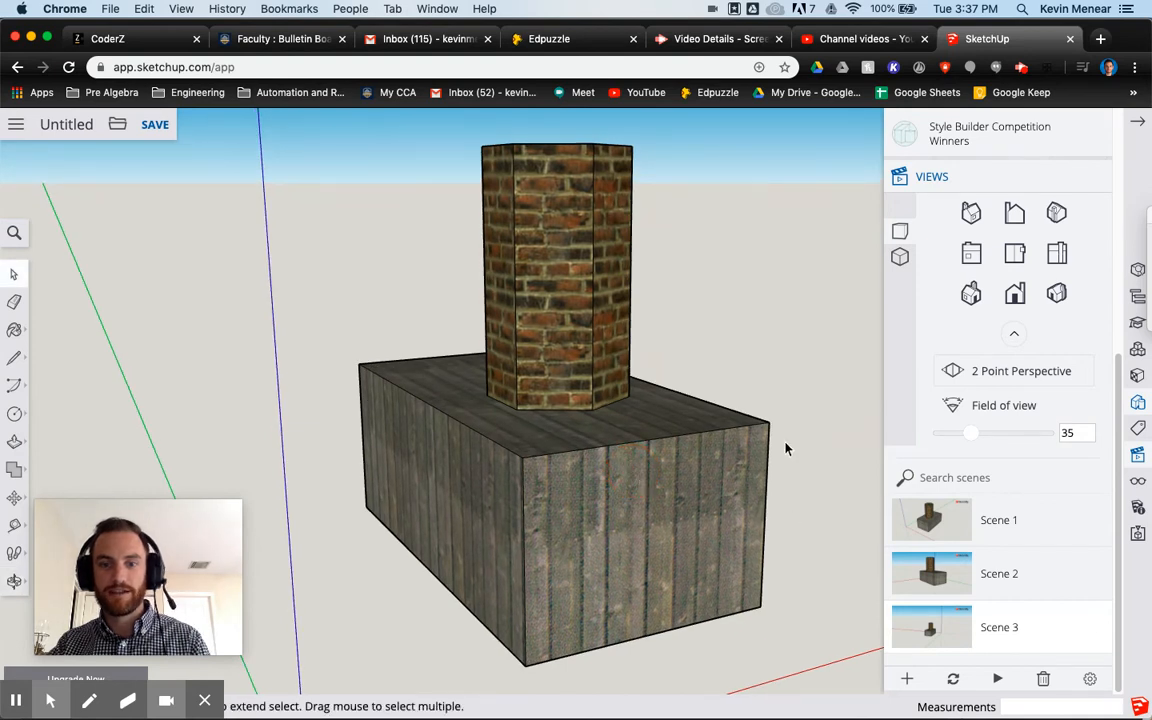
pyautogui.moveTo(792, 437); pyautogui.dragTo(756, 432, button='middle')
pyautogui.click(909, 686)
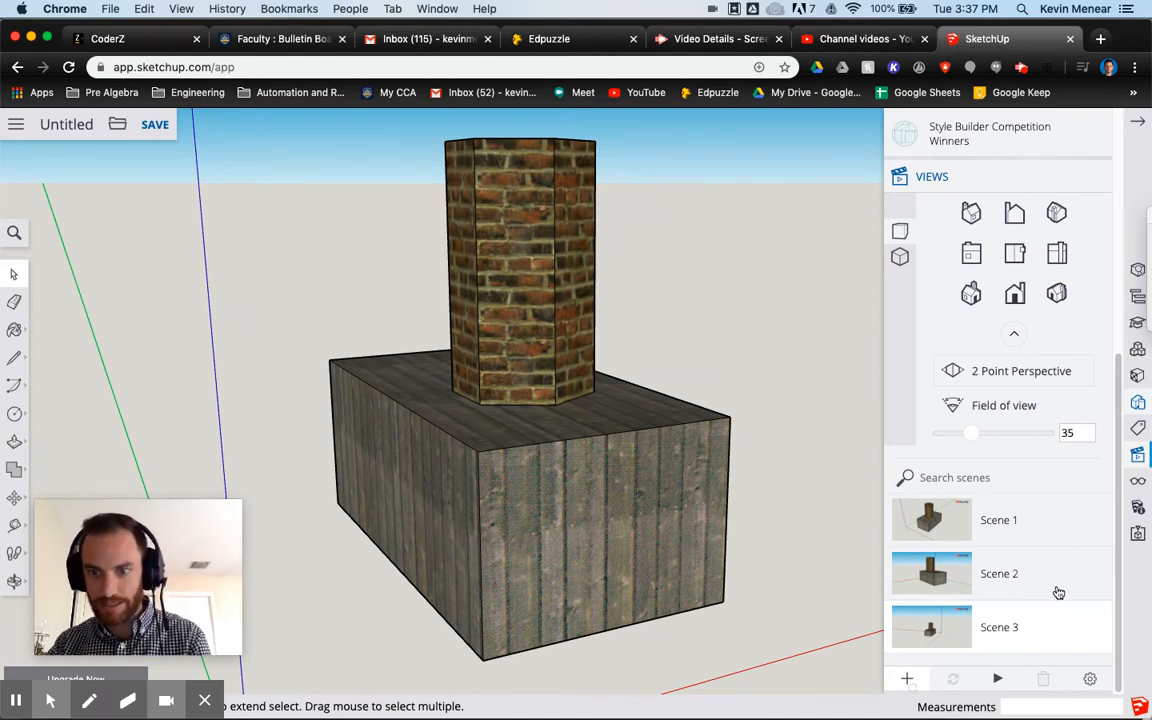
# Step: Rename the first scene to Wow
pyautogui.scroll(4, 1012, 629)
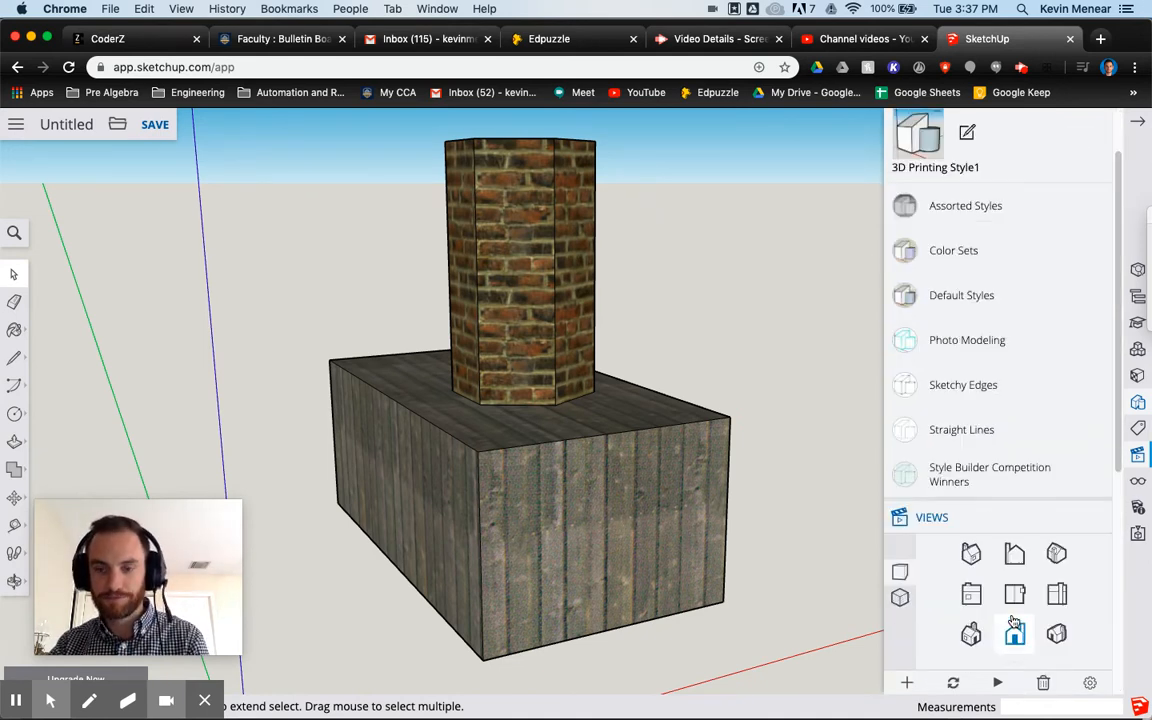
pyautogui.scroll(-5, 1014, 627)
pyautogui.click(1010, 466)
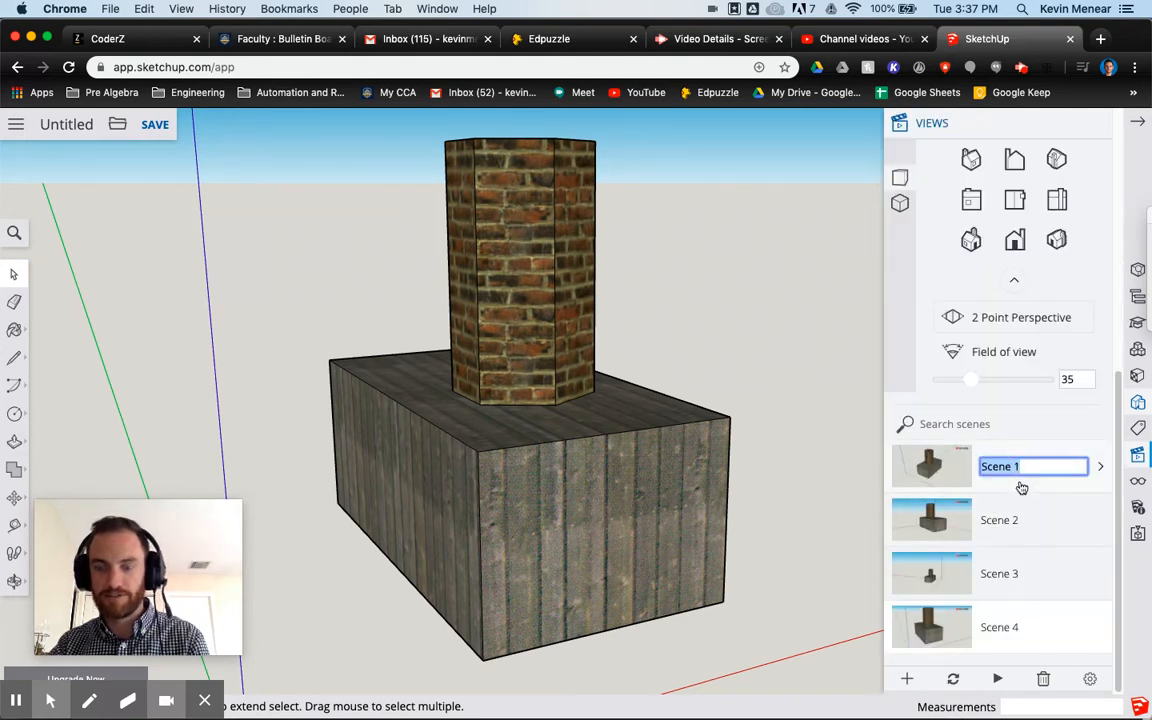
pyautogui.write('Wow')
pyautogui.press('Return')
# Step: Play the scene animation starting from the Wow scene, and stop it partway
pyautogui.click(997, 458)
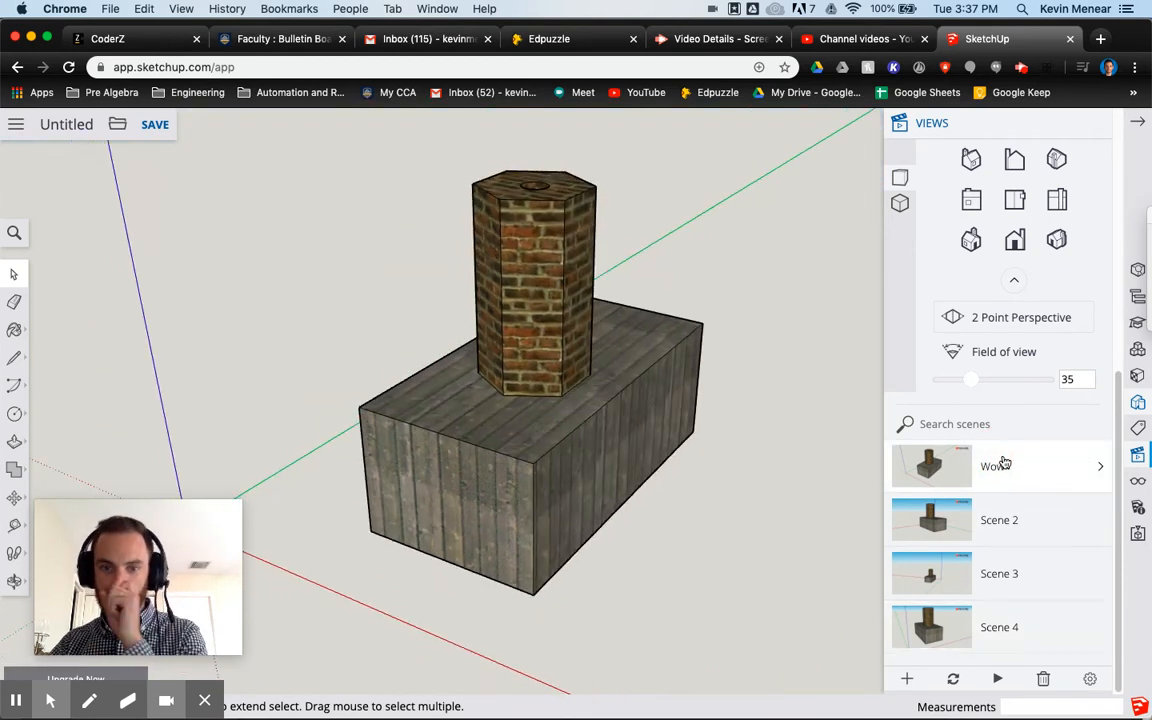
pyautogui.click(1000, 679)
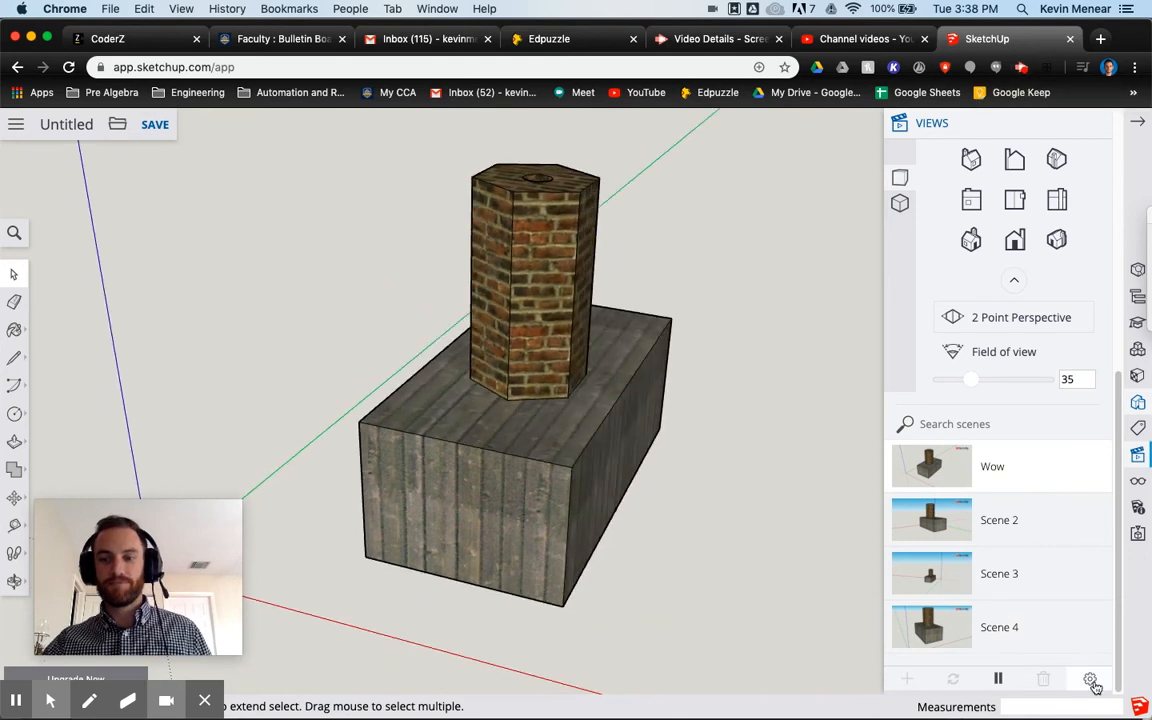
pyautogui.click(999, 680)
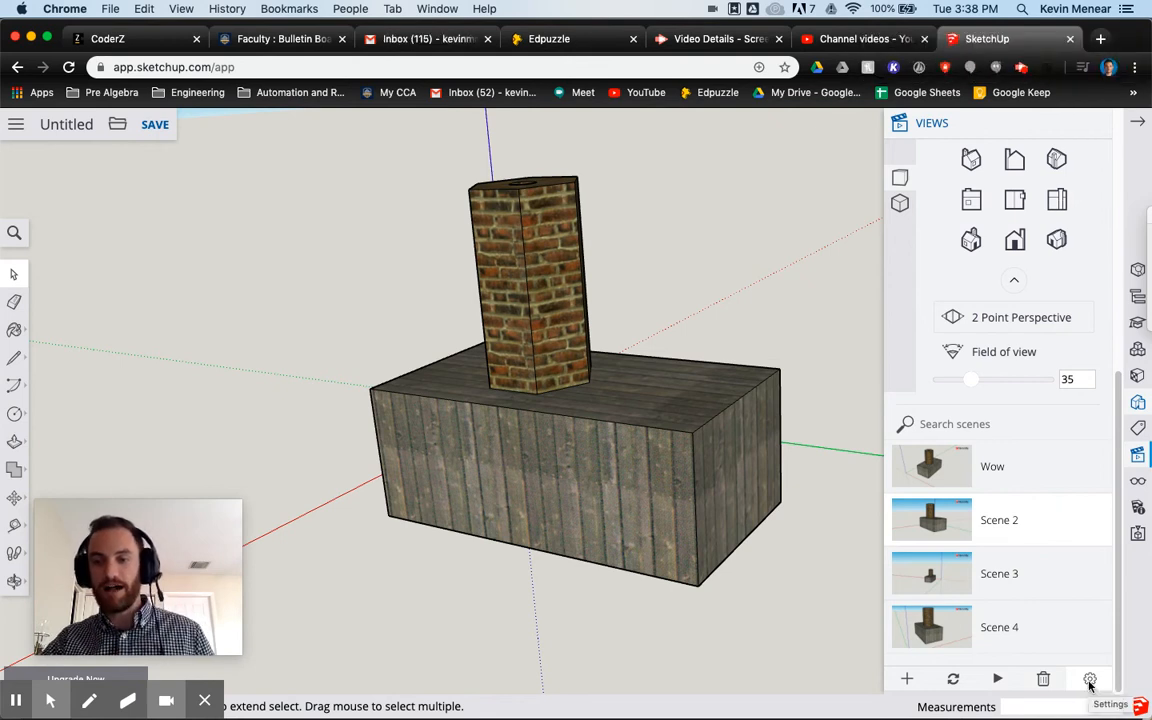
# Step: Look over the scene transition and delay time settings, cancel them, and return to the Wow scene
pyautogui.click(1090, 680)
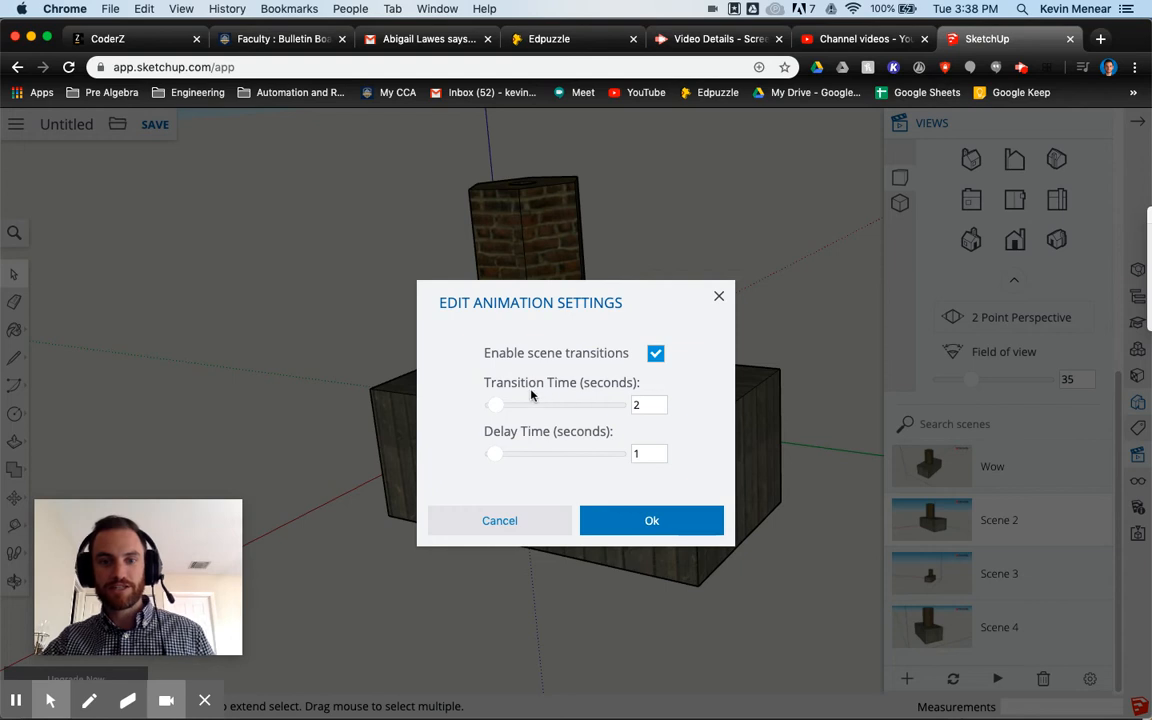
pyautogui.click(520, 528)
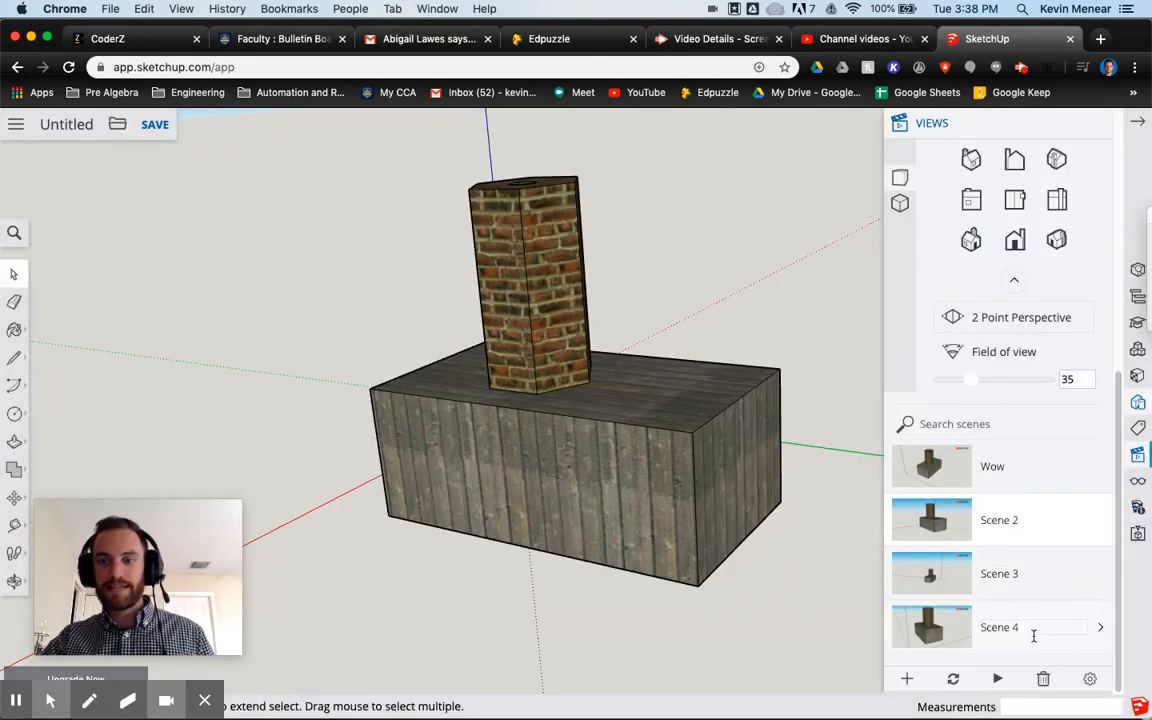
pyautogui.doubleClick(982, 468)
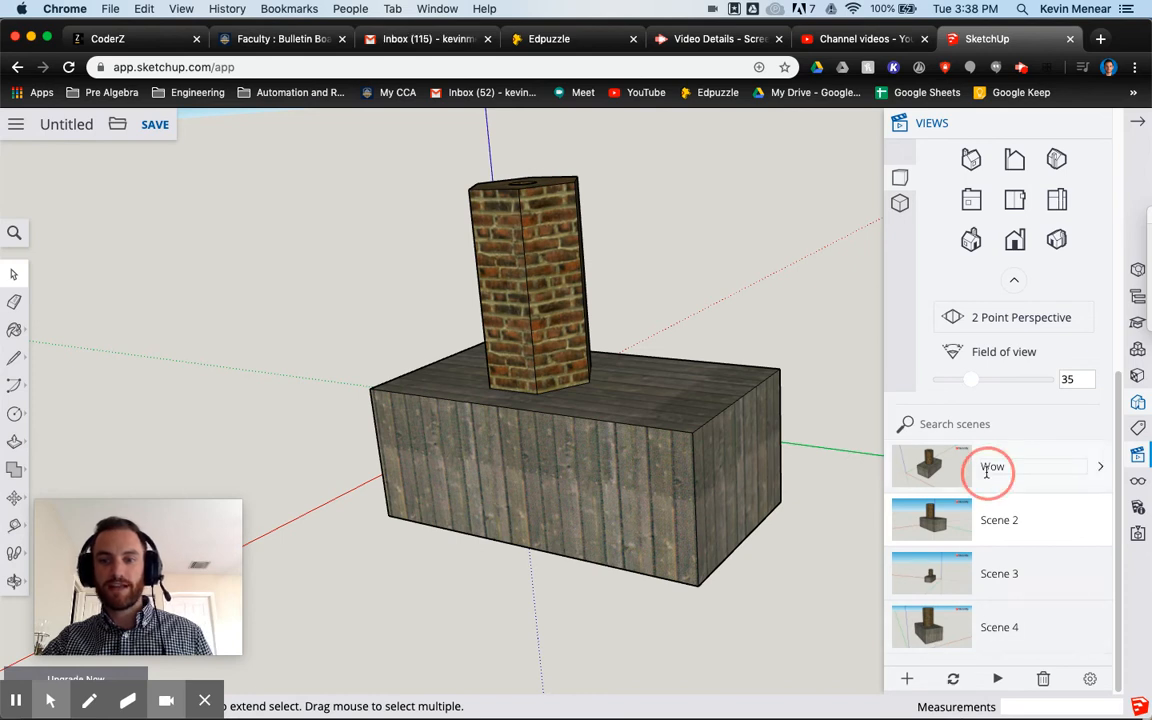
pyautogui.click(940, 478)
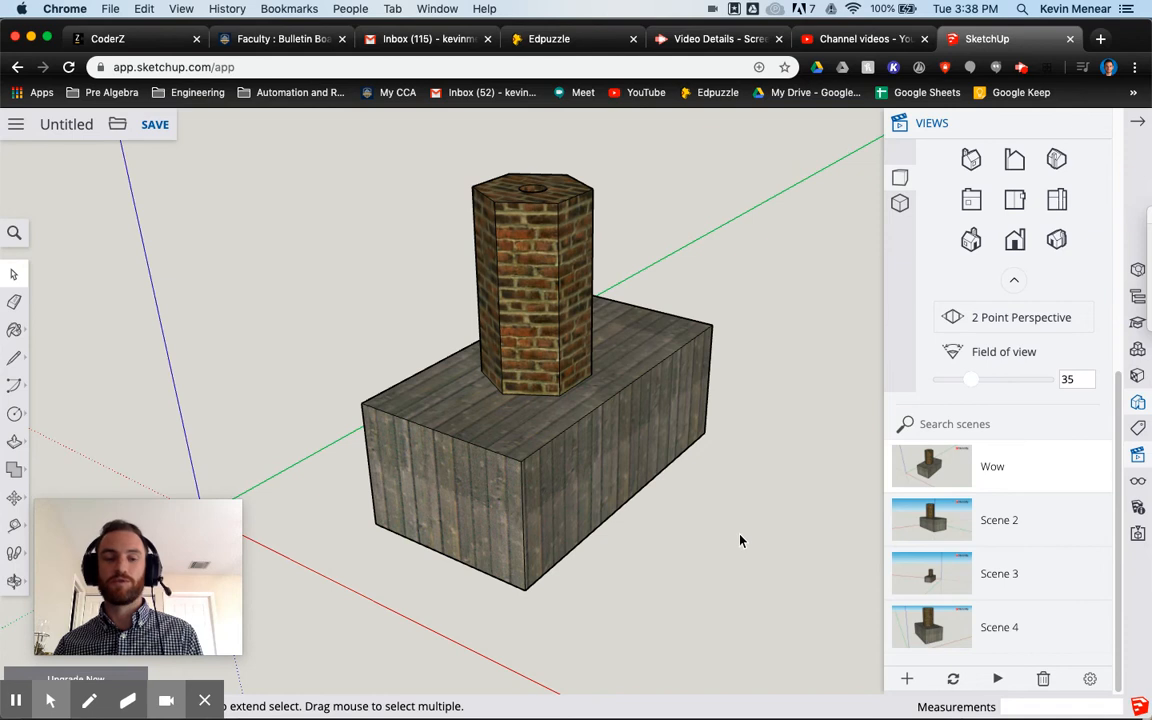
# Step: Activate the Walk tool and look at the related walkthrough camera tools
pyautogui.click(14, 557)
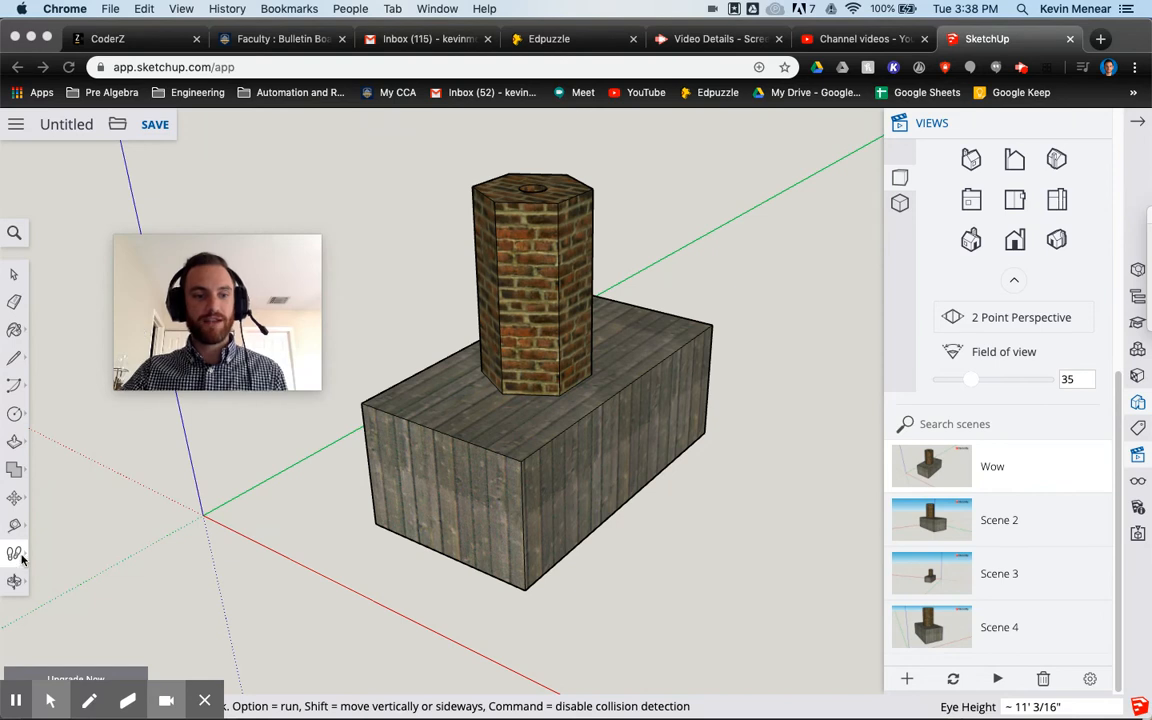
pyautogui.click(18, 555)
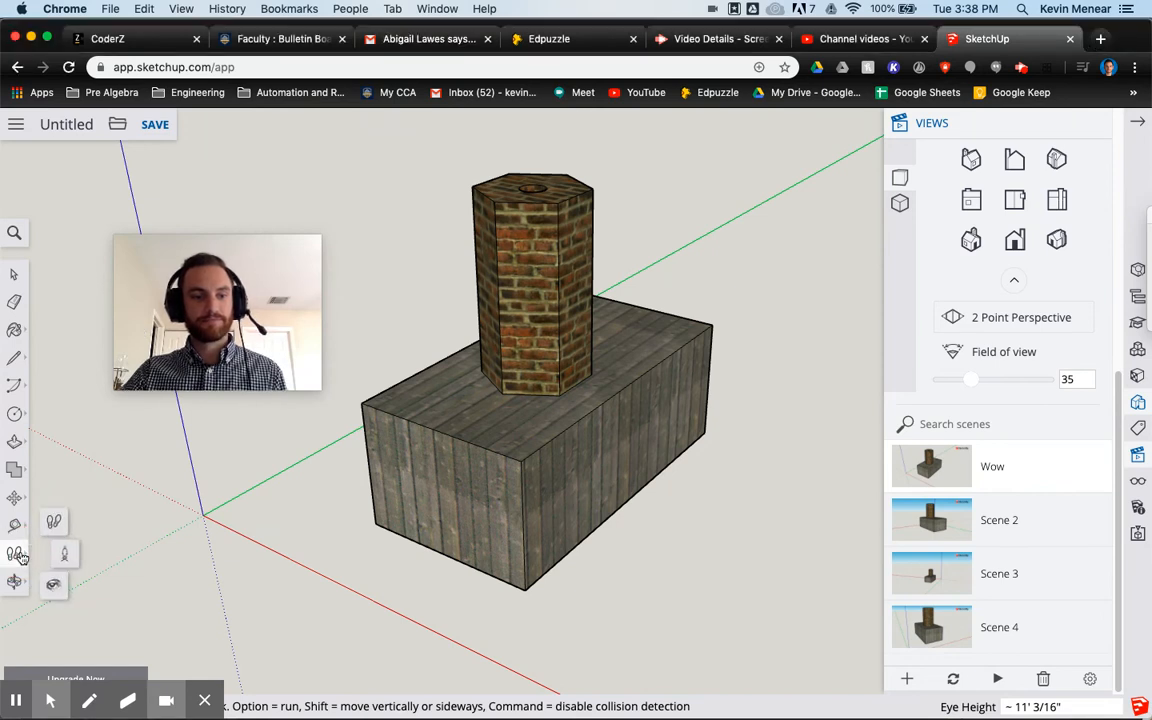
pyautogui.click(16, 555)
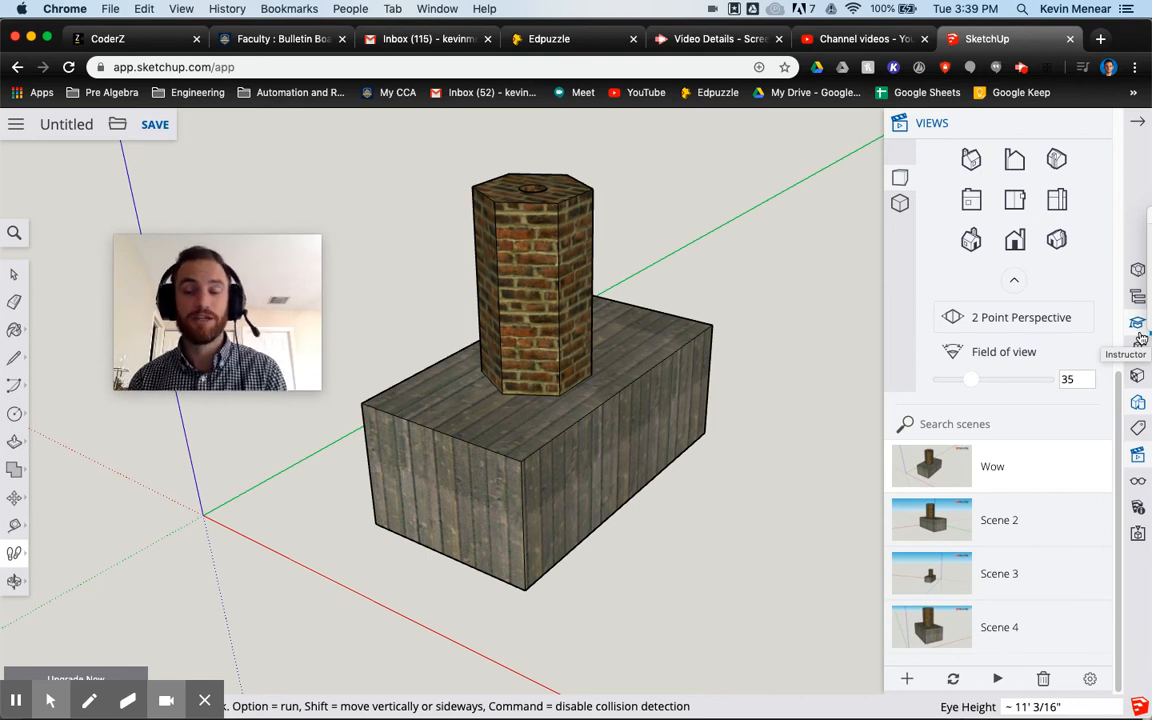
# Step: Put away the style and view settings and return to the Select tool
pyautogui.click(1140, 123)
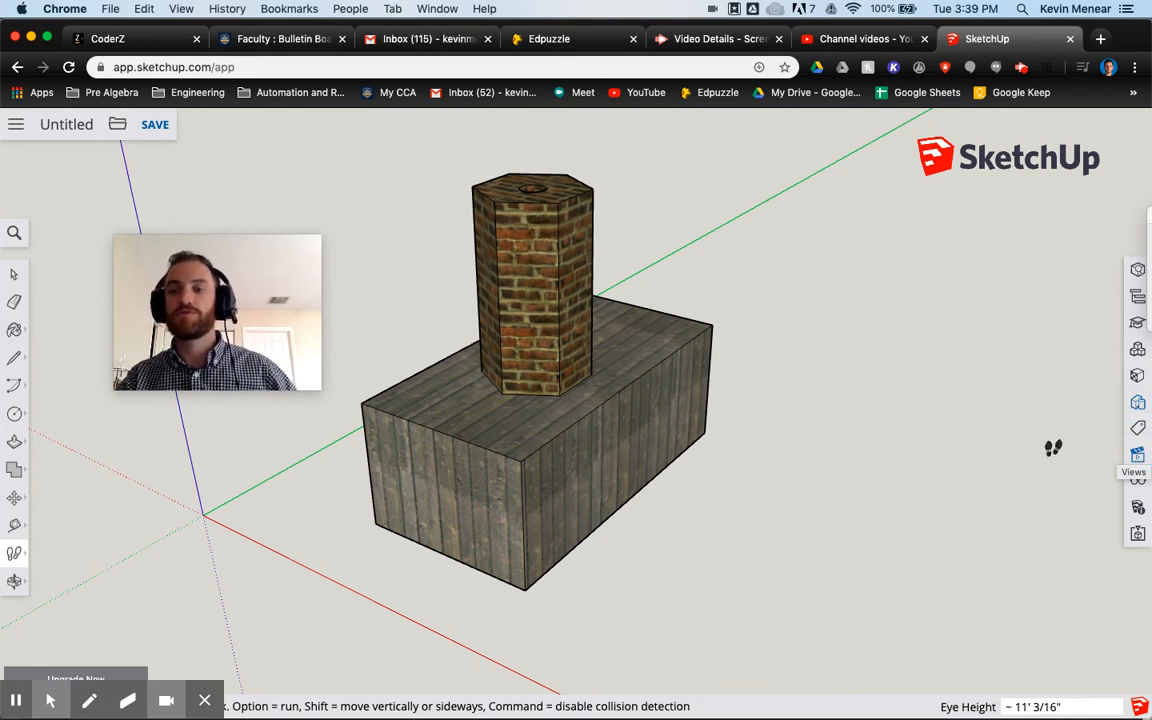
pyautogui.click(15, 272)
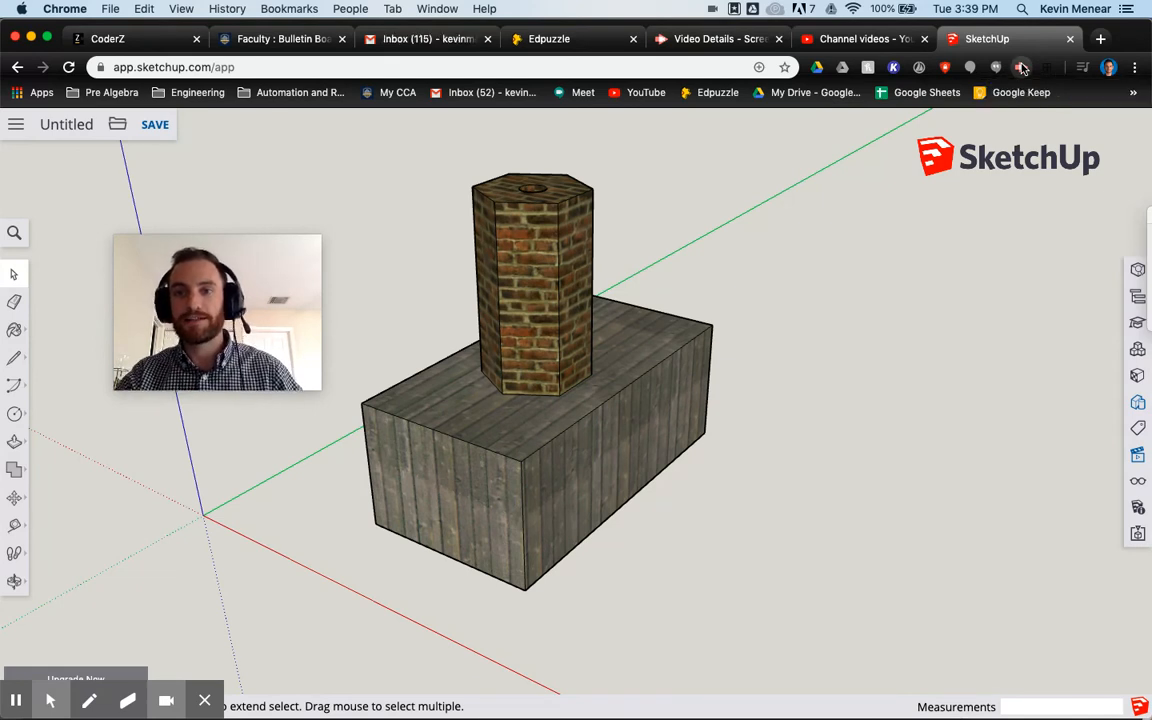
pyautogui.click(1022, 67)
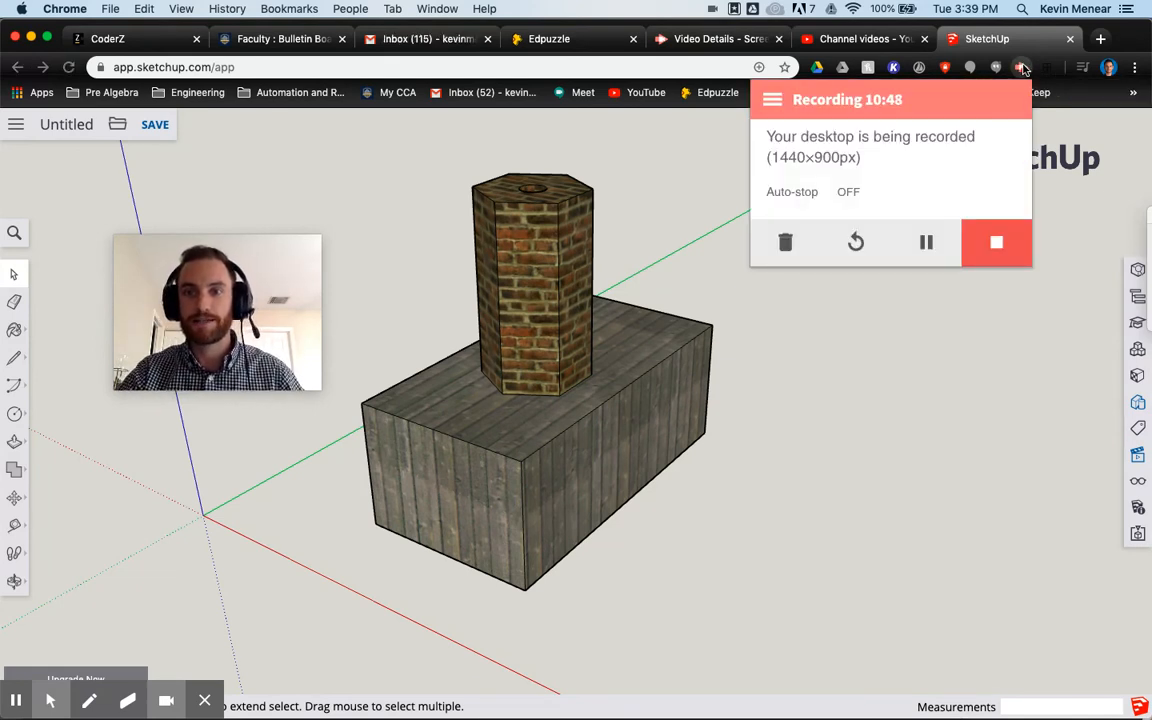